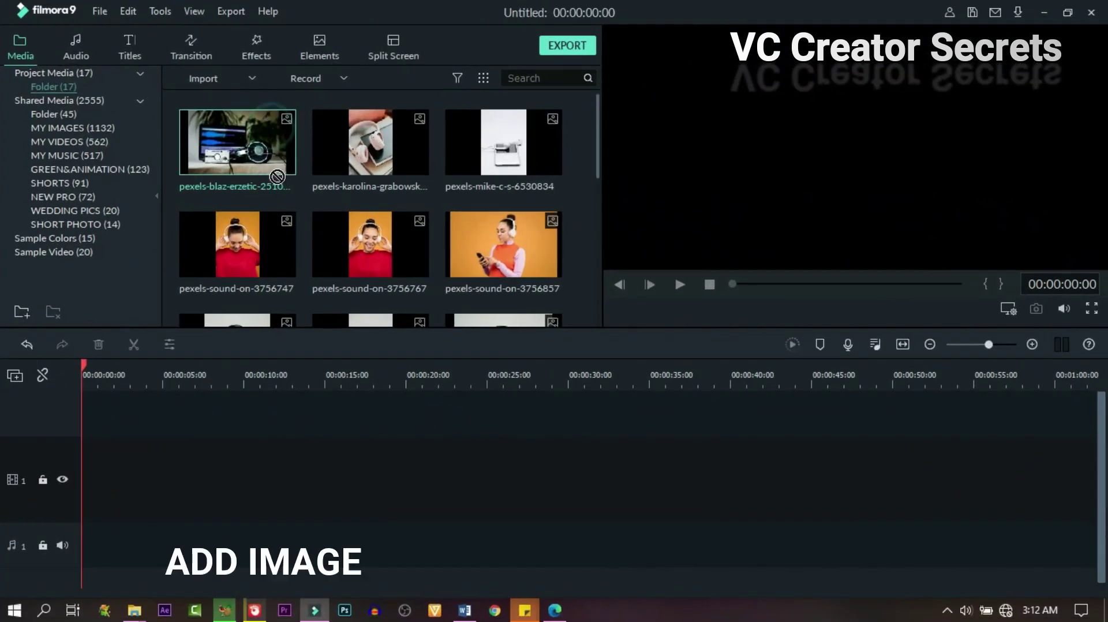
# - Add the pexels-blaz-erzetic-2510575 image at the start of video track 1 and extend it to about 47 seconds
pyautogui.moveTo(597, 204); pyautogui.dragTo(510, 403)
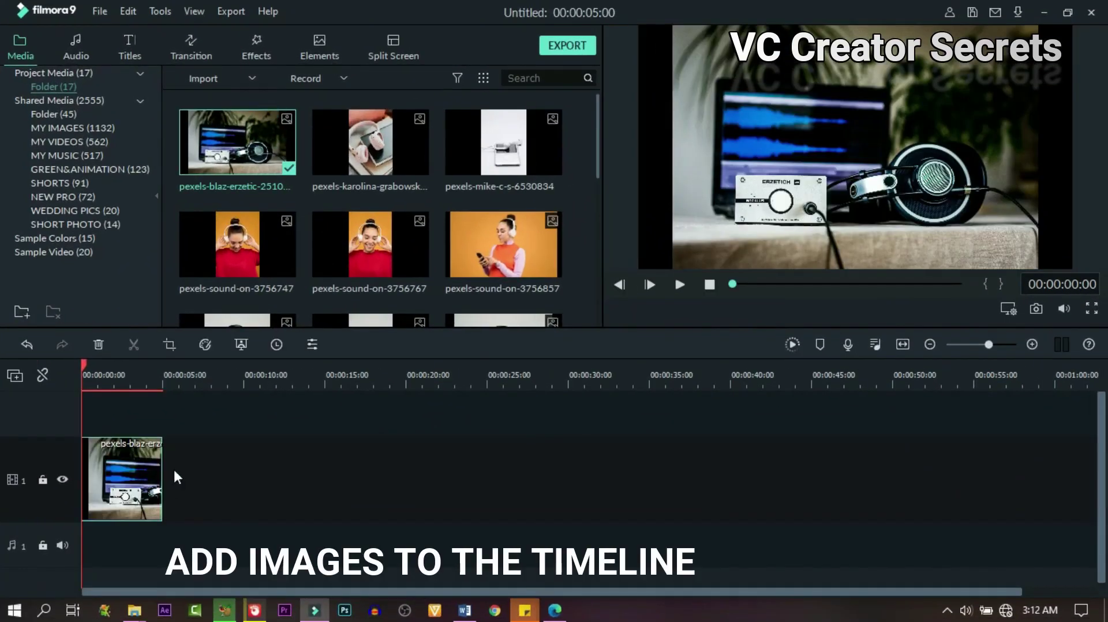
pyautogui.moveTo(161, 475); pyautogui.dragTo(844, 421)
# - Set the timeline track height to Small
pyautogui.rightClick(72, 507)
pyautogui.moveTo(138, 479)
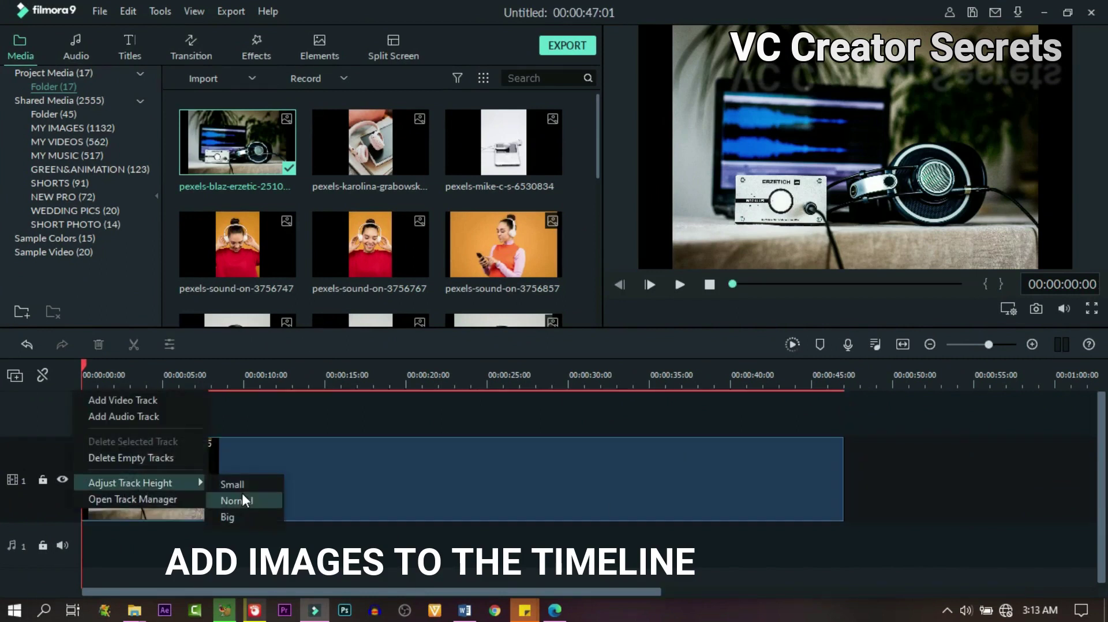
pyautogui.click(245, 482)
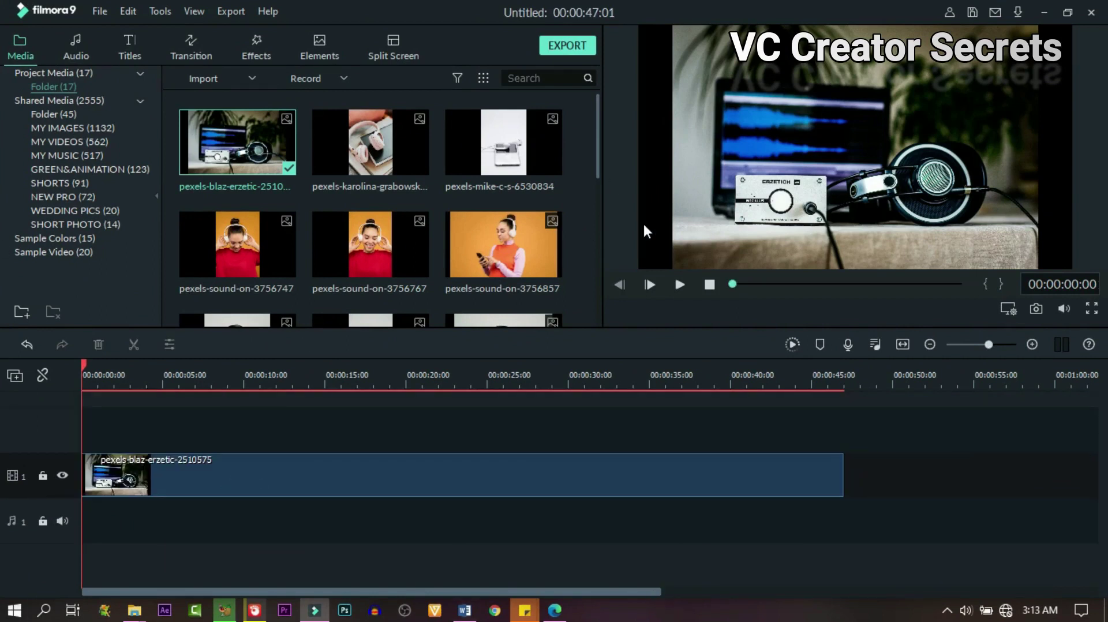
pyautogui.rightClick(382, 474)
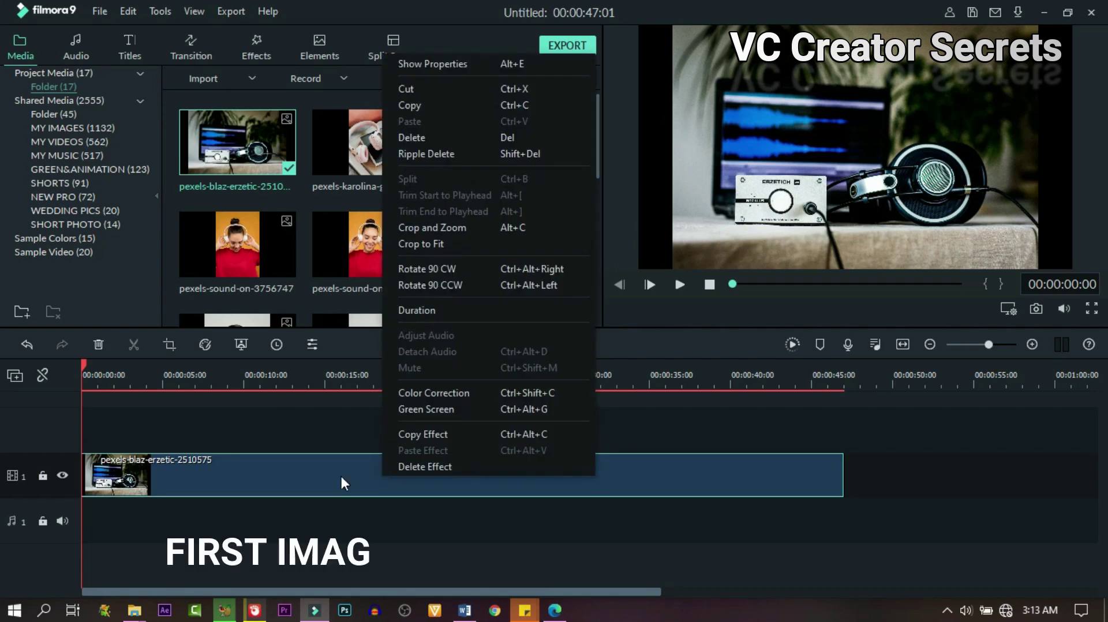
pyautogui.click(452, 228)
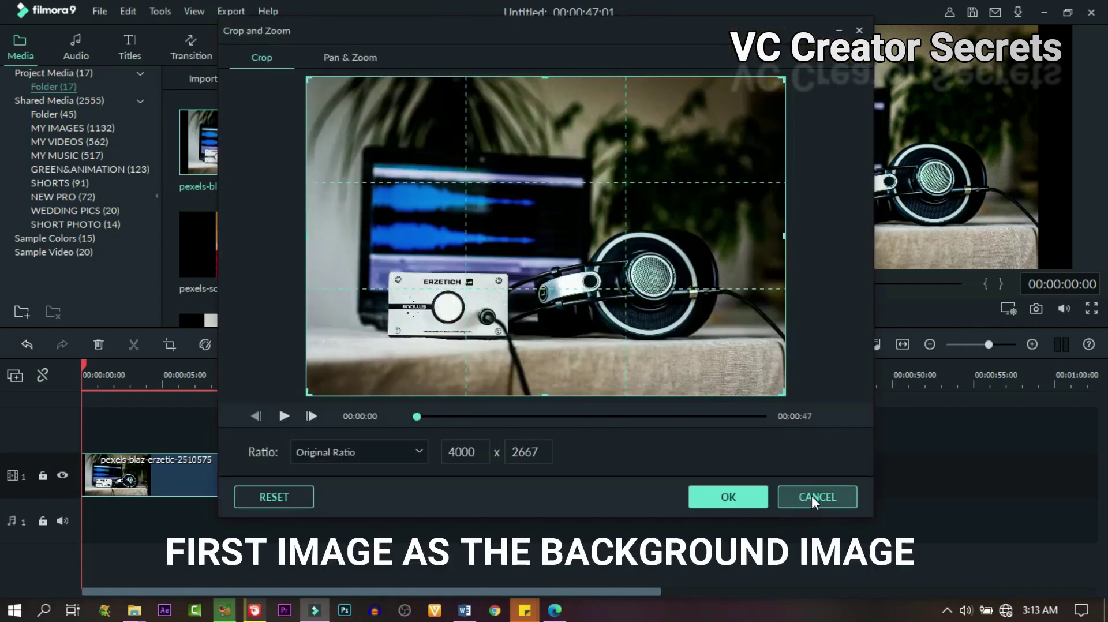
pyautogui.click(812, 497)
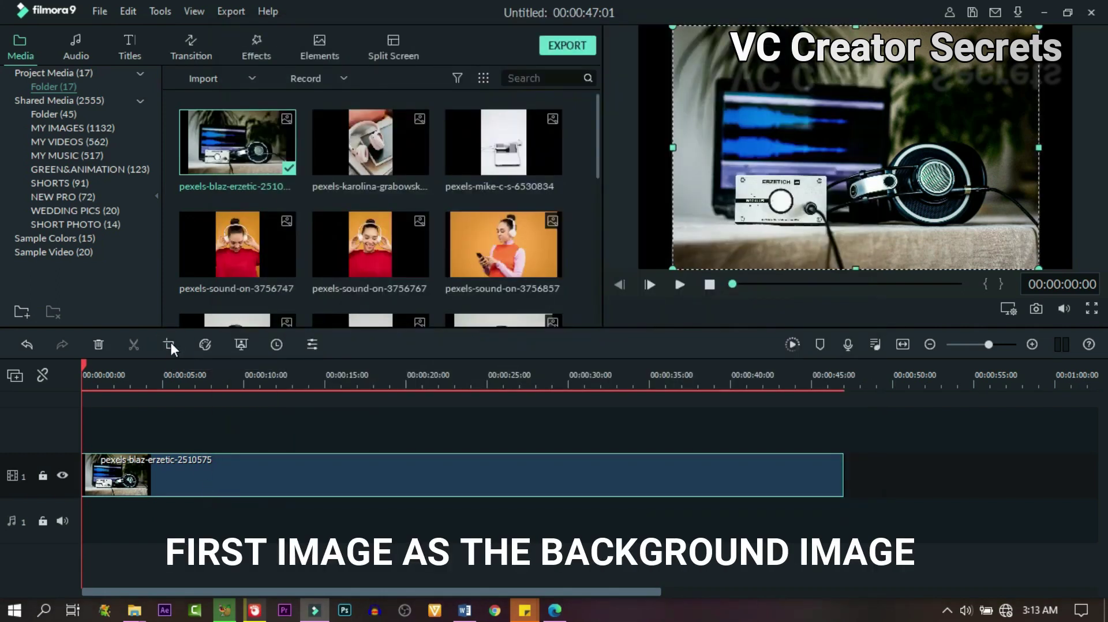
# - Crop the background image to a 16:9 ratio
pyautogui.click(170, 345)
pyautogui.click(346, 452)
pyautogui.click(344, 489)
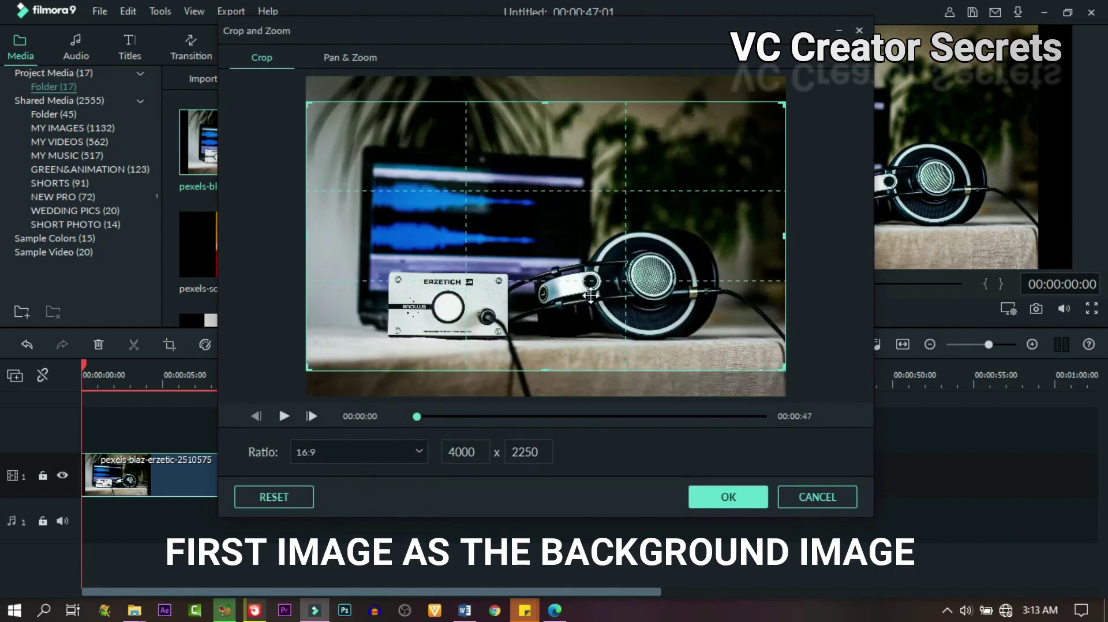
pyautogui.click(733, 497)
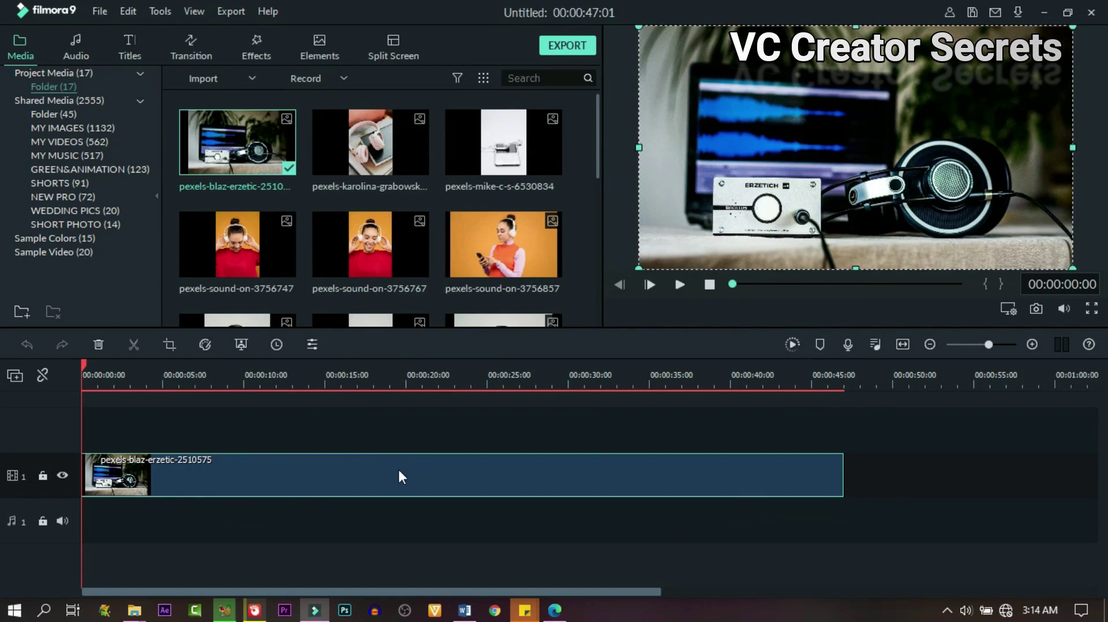
# - Stack pexels-sound-on-3756747 and pexels-sound-on-3756767 on tracks 2 and 3, starting at about 3 seconds and extended to about 40 seconds
pyautogui.moveTo(238, 244); pyautogui.dragTo(128, 418)
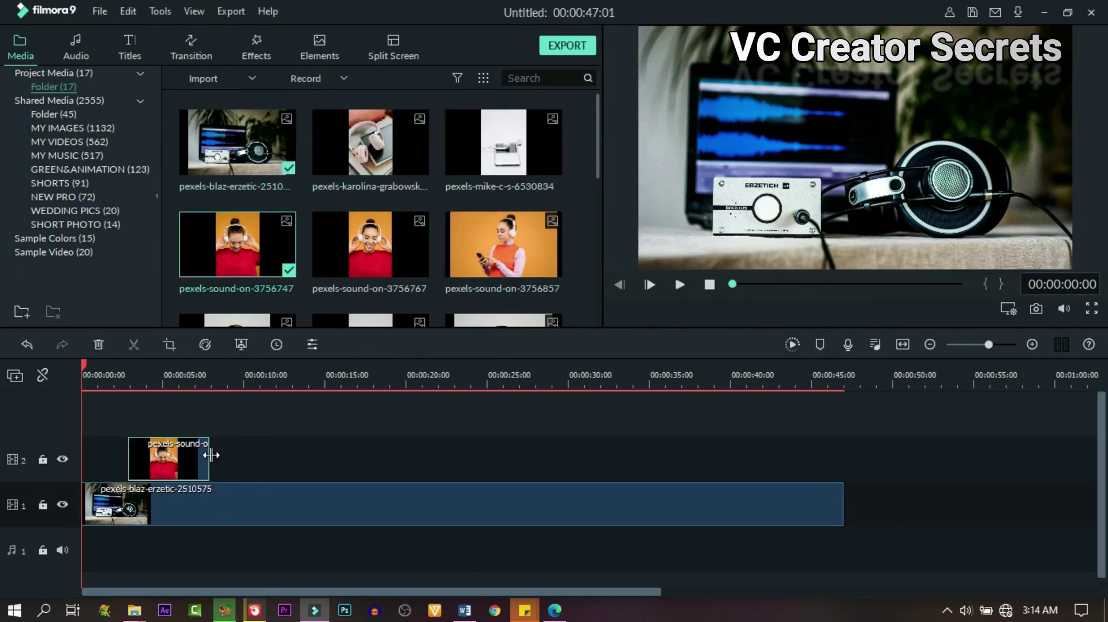
pyautogui.moveTo(210, 453); pyautogui.dragTo(731, 459)
pyautogui.moveTo(409, 238); pyautogui.dragTo(142, 433)
pyautogui.moveTo(209, 453); pyautogui.dragTo(744, 453)
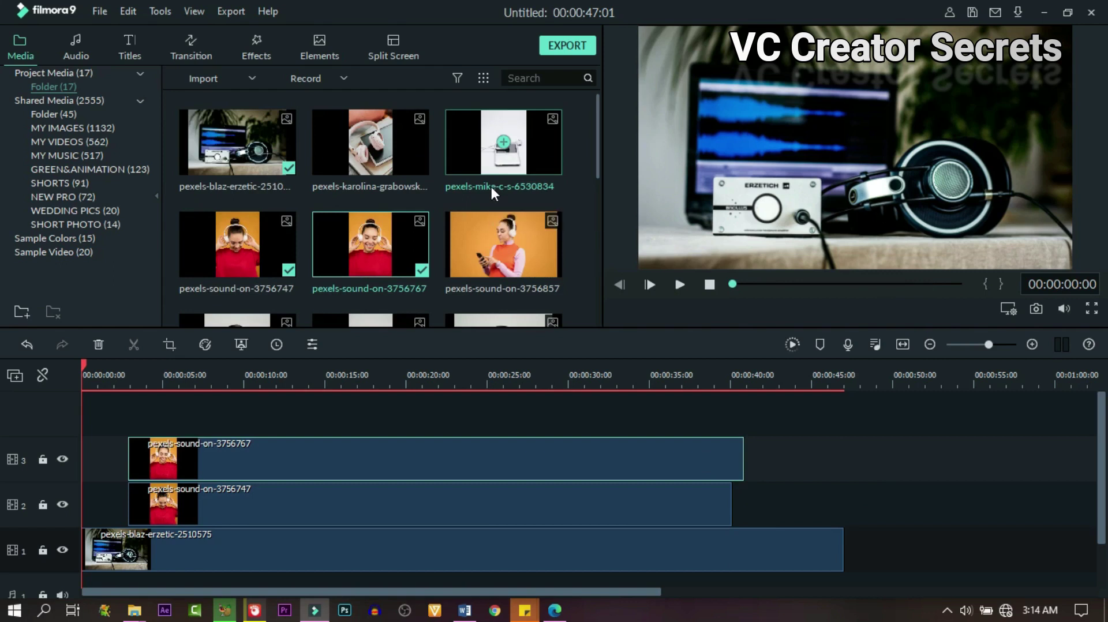
# - Position the pexels-sound-on-3756767 image at the left edge of the video frame and pexels-sound-on-3756747 at its right edge
pyautogui.press('space')
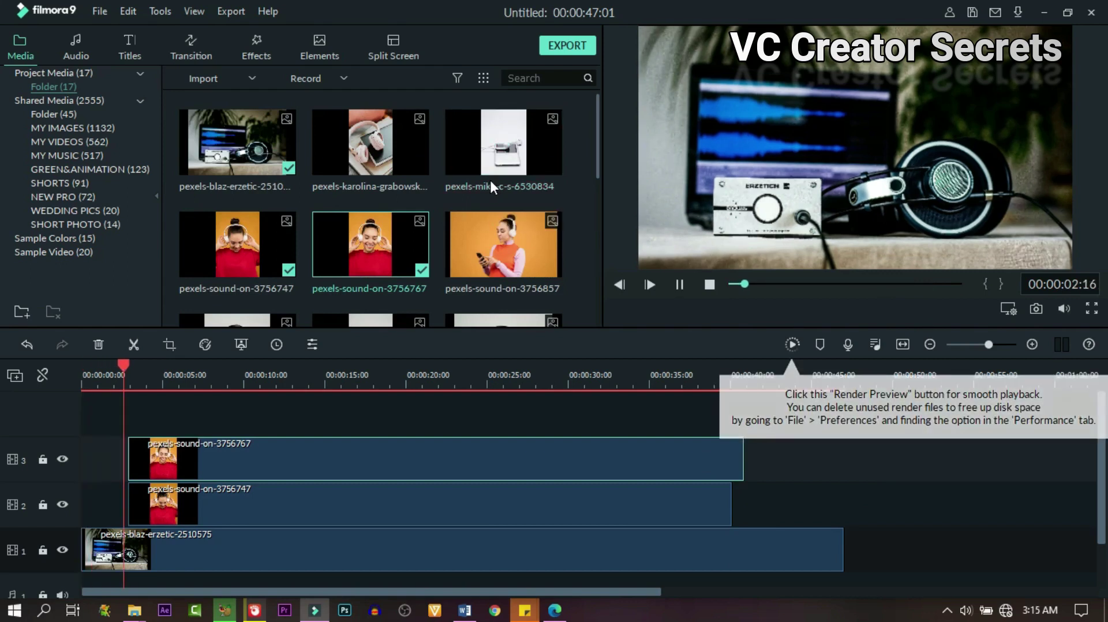
pyautogui.press('space')
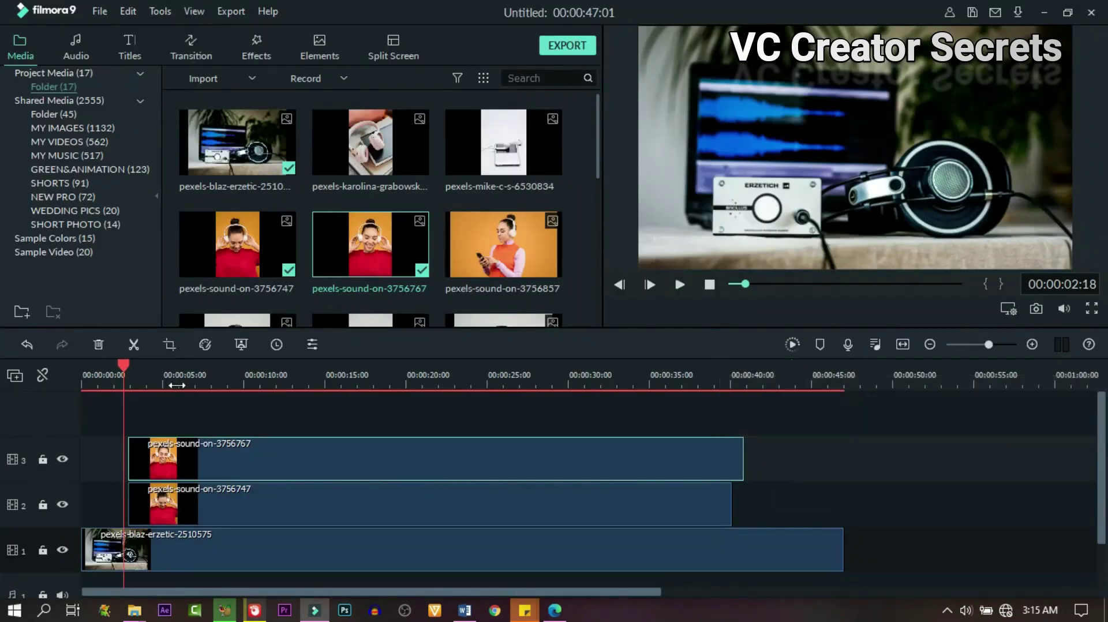
pyautogui.click(168, 377)
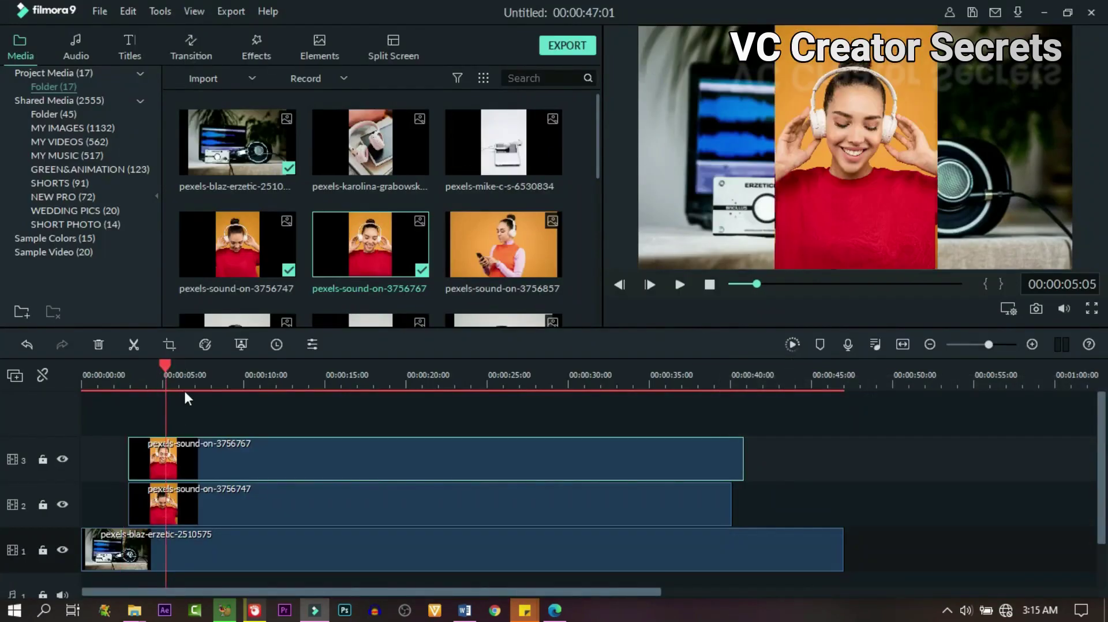
pyautogui.doubleClick(185, 457)
pyautogui.moveTo(802, 161); pyautogui.dragTo(701, 119)
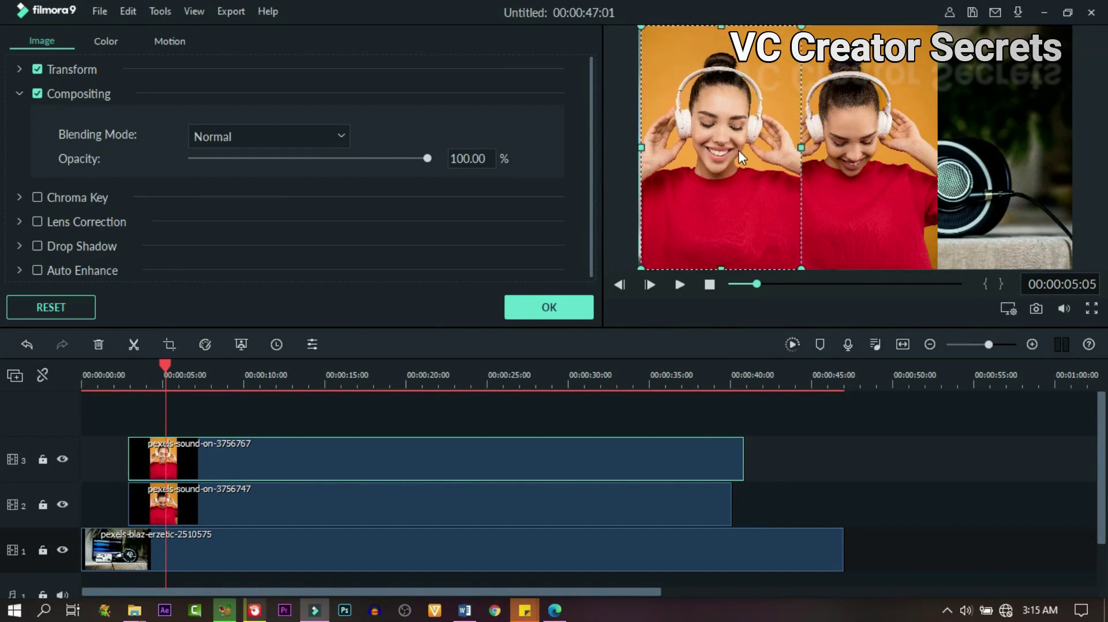
pyautogui.click(317, 504)
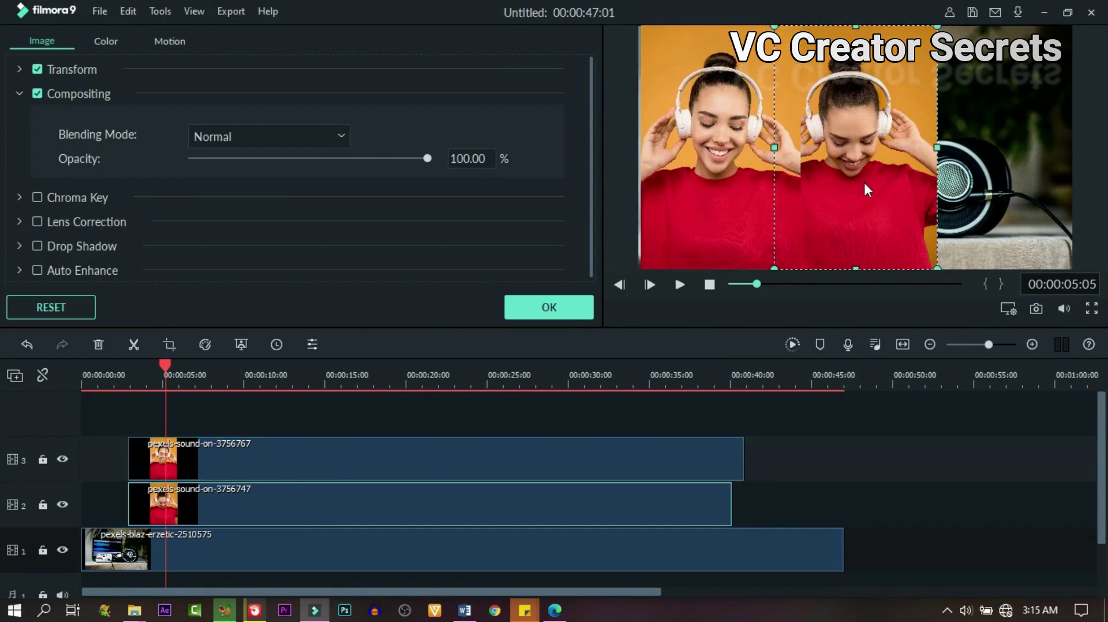
pyautogui.moveTo(866, 183); pyautogui.dragTo(1006, 182)
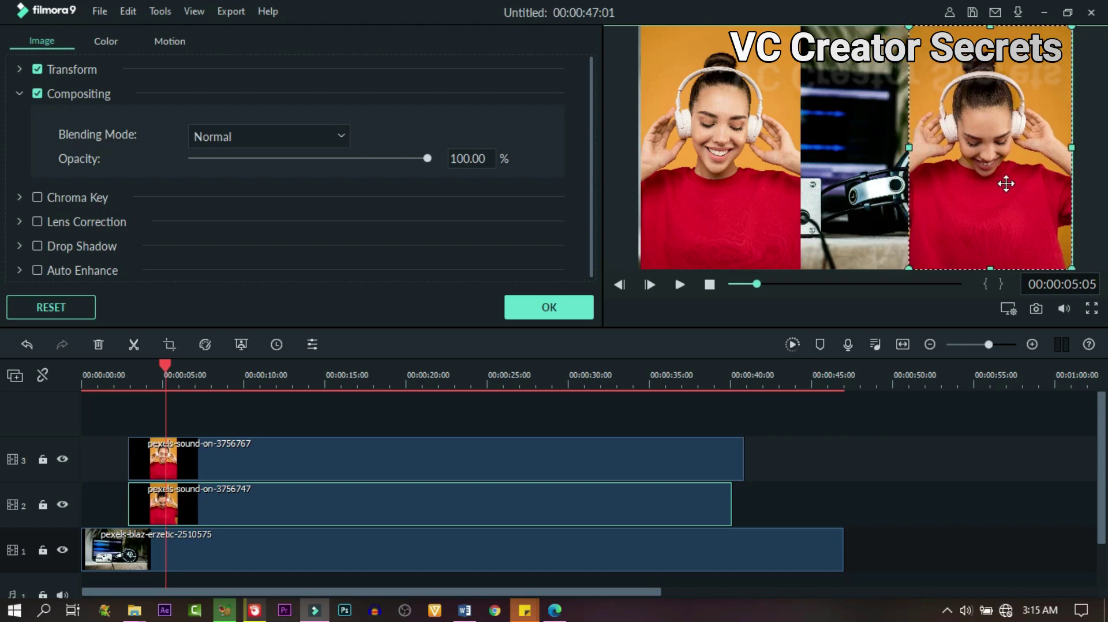
pyautogui.click(877, 183)
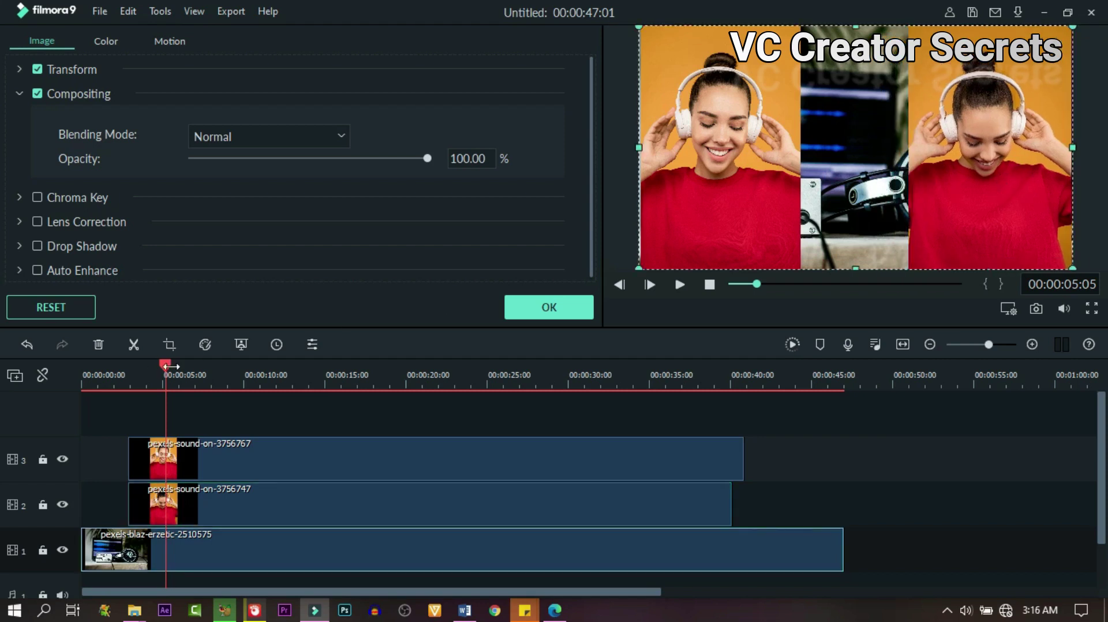
# - Add pexels-sound-on-3756857 on track 4 starting at 00:00:07:07 and extend it to about 35 seconds
pyautogui.moveTo(208, 381)
pyautogui.mouseDown()
pyautogui.moveTo(224, 382)
pyautogui.moveTo(204, 384)
pyautogui.mouseUp()
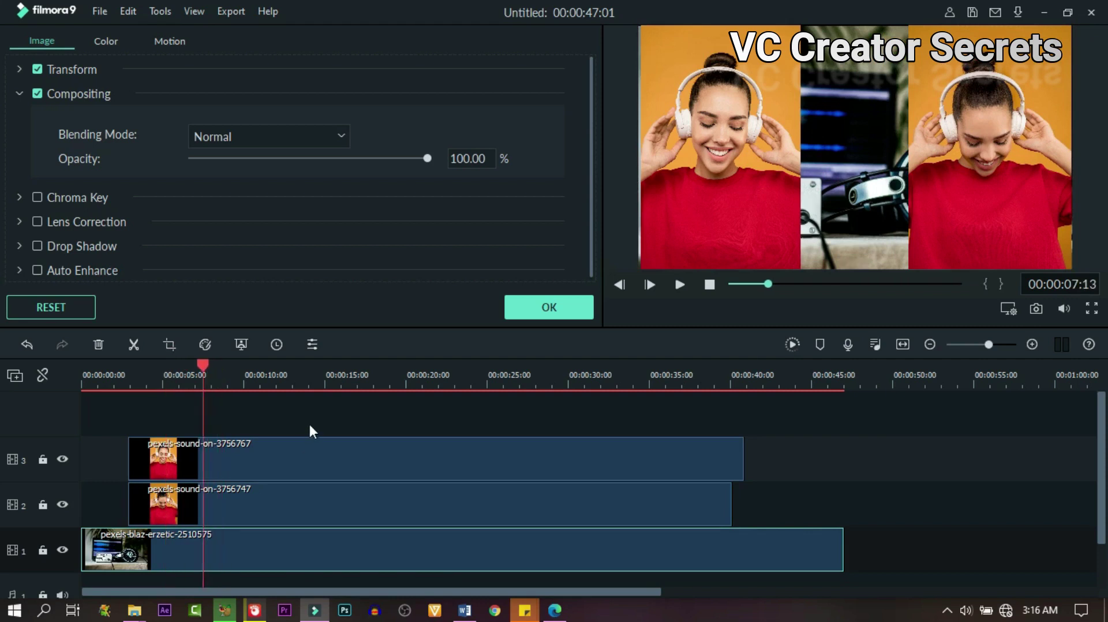
pyautogui.moveTo(202, 369); pyautogui.dragTo(199, 367)
pyautogui.click(549, 307)
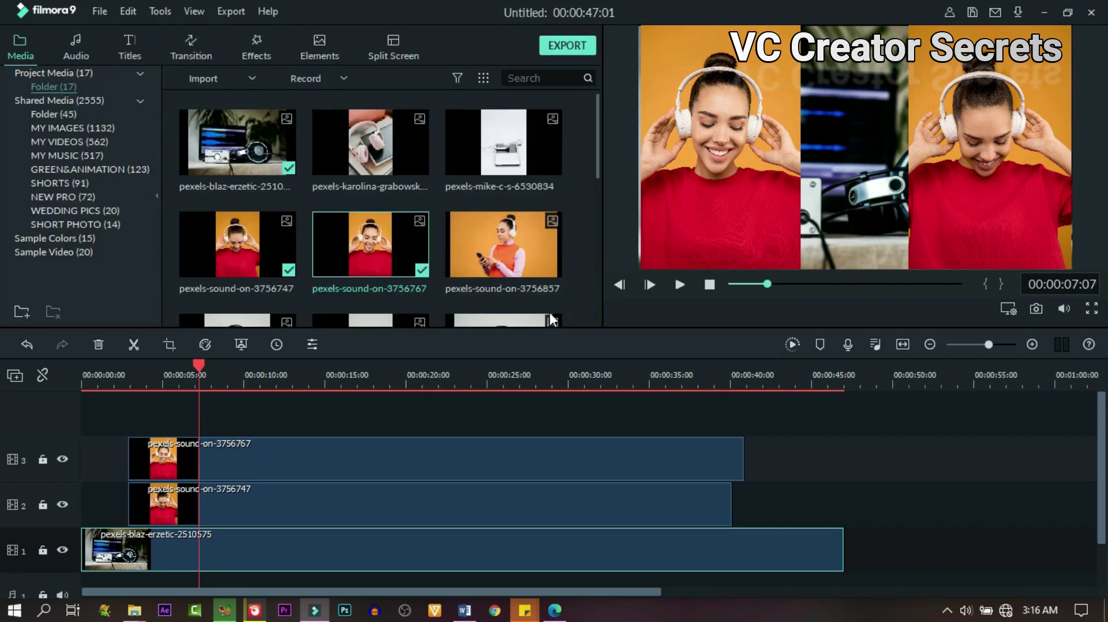
pyautogui.moveTo(528, 244); pyautogui.dragTo(646, 462)
# - Scale down the pexels-sound-on-3756857 image, keeping it centred in the video frame so the side images show around it
pyautogui.doubleClick(393, 453)
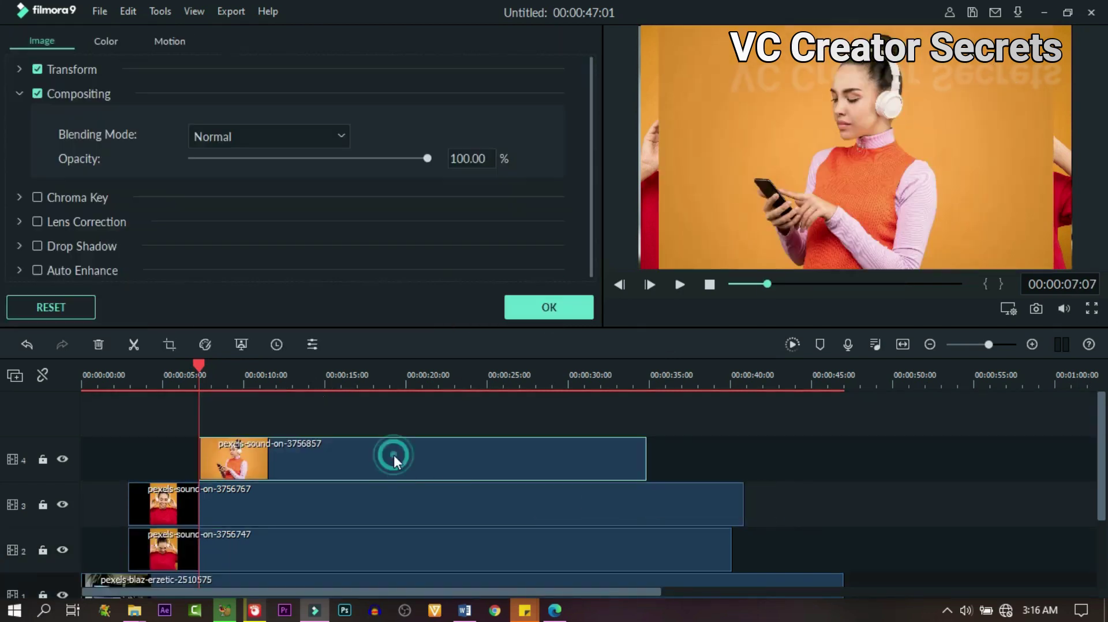
pyautogui.moveTo(658, 27); pyautogui.dragTo(691, 57)
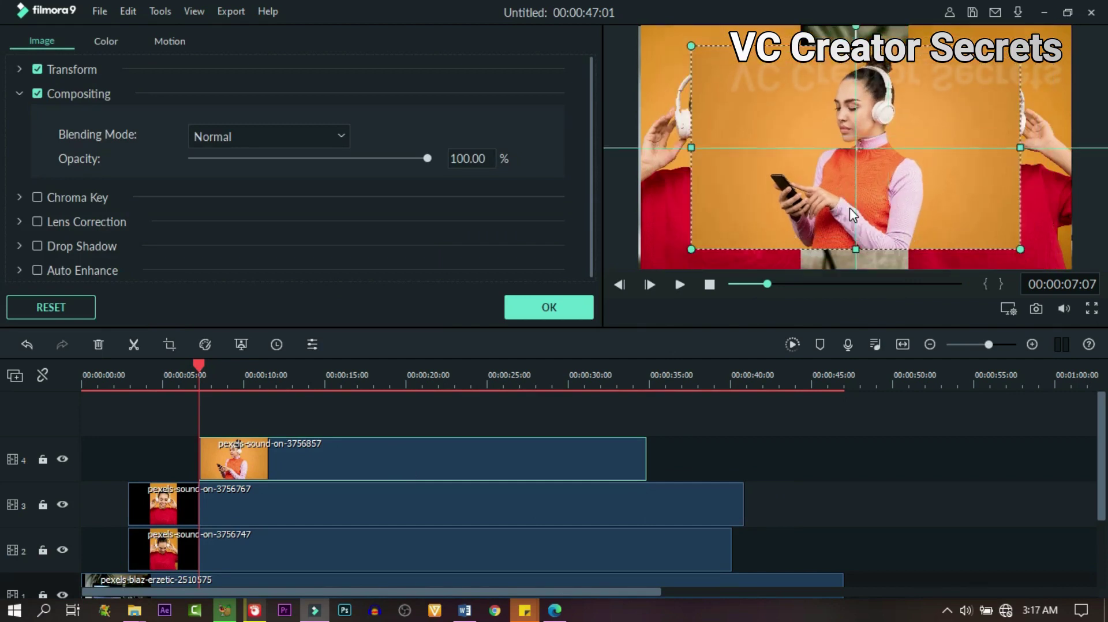
pyautogui.click(545, 308)
# - Apply the Border effect from the Utility category to the pexels-sound-on-3756857 clip
pyautogui.click(257, 46)
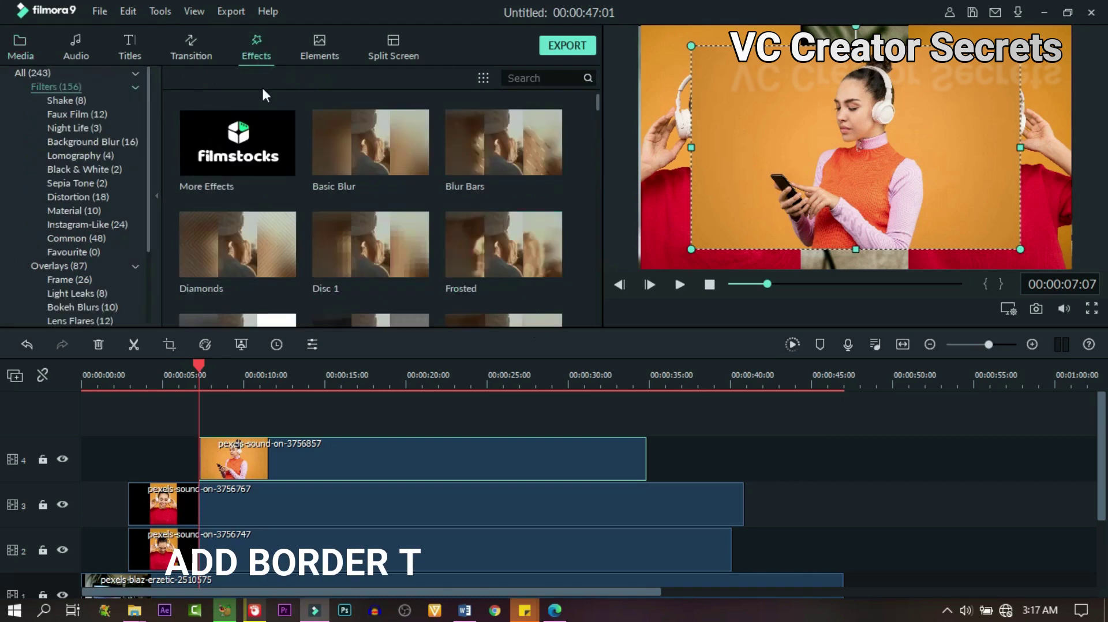
pyautogui.click(138, 299)
pyautogui.scroll(-3, 55, 302)
pyautogui.click(54, 305)
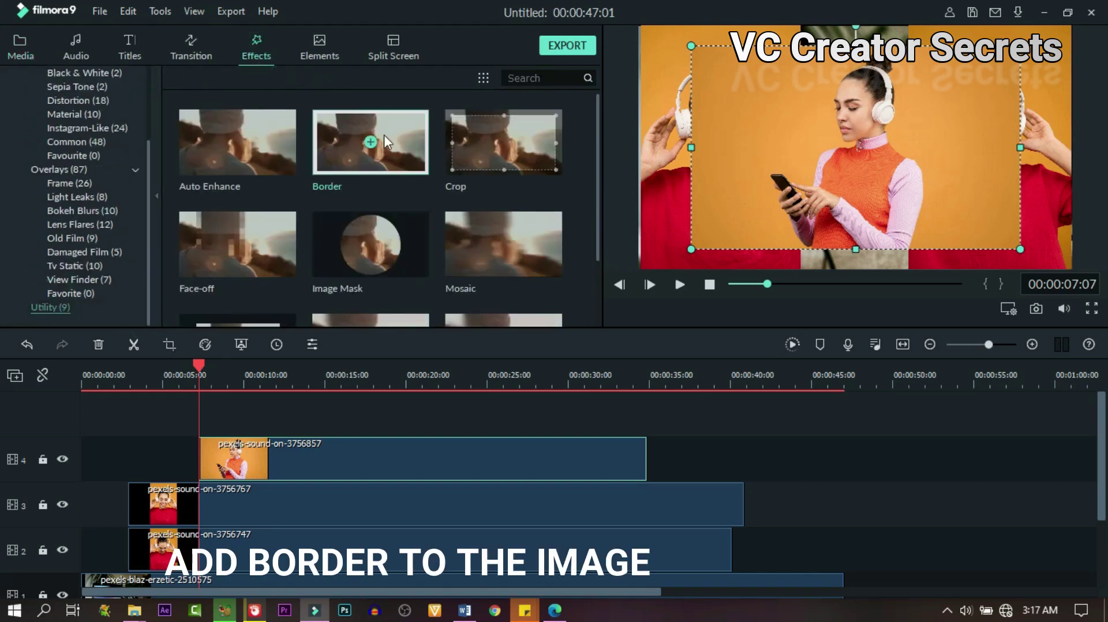
pyautogui.moveTo(384, 134); pyautogui.dragTo(375, 452)
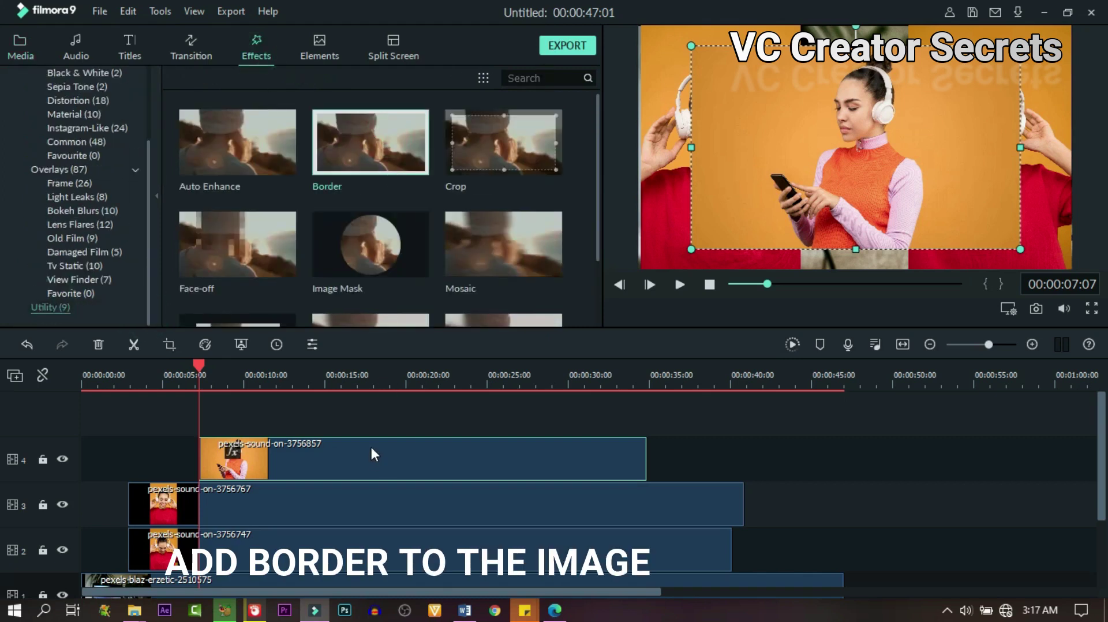
# - Set the Border effect's size to 7 on the pexels-sound-on-3756857 clip
pyautogui.doubleClick(403, 455)
pyautogui.scroll(-1, 44, 262)
pyautogui.click(44, 264)
pyautogui.scroll(-5, 165, 255)
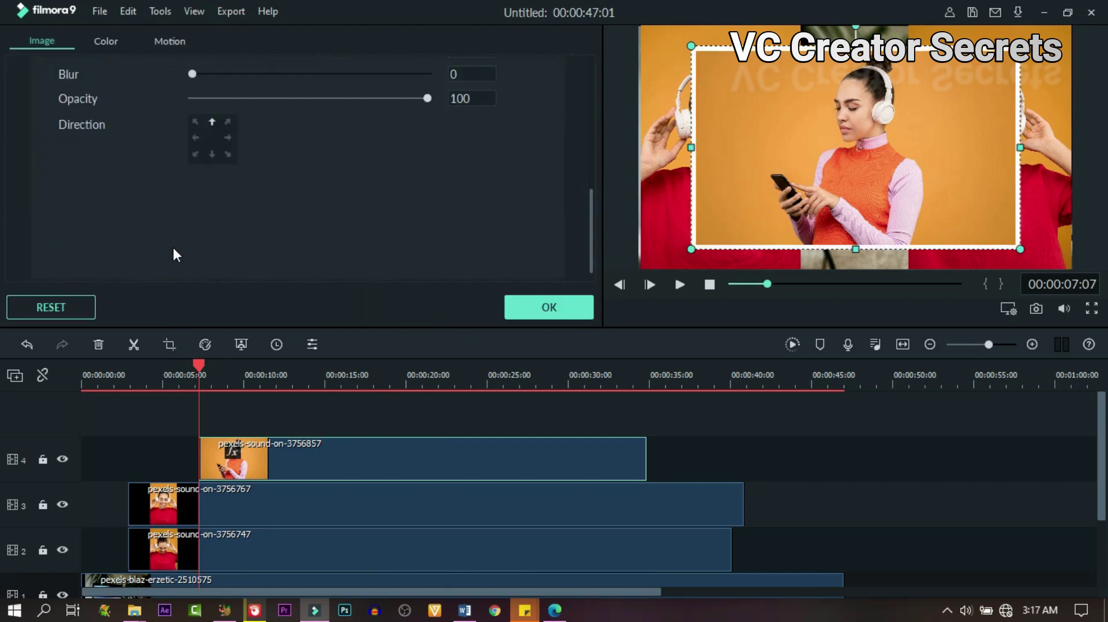
pyautogui.scroll(2, 173, 247)
pyautogui.scroll(2, 171, 245)
pyautogui.moveTo(213, 181); pyautogui.dragTo(245, 185)
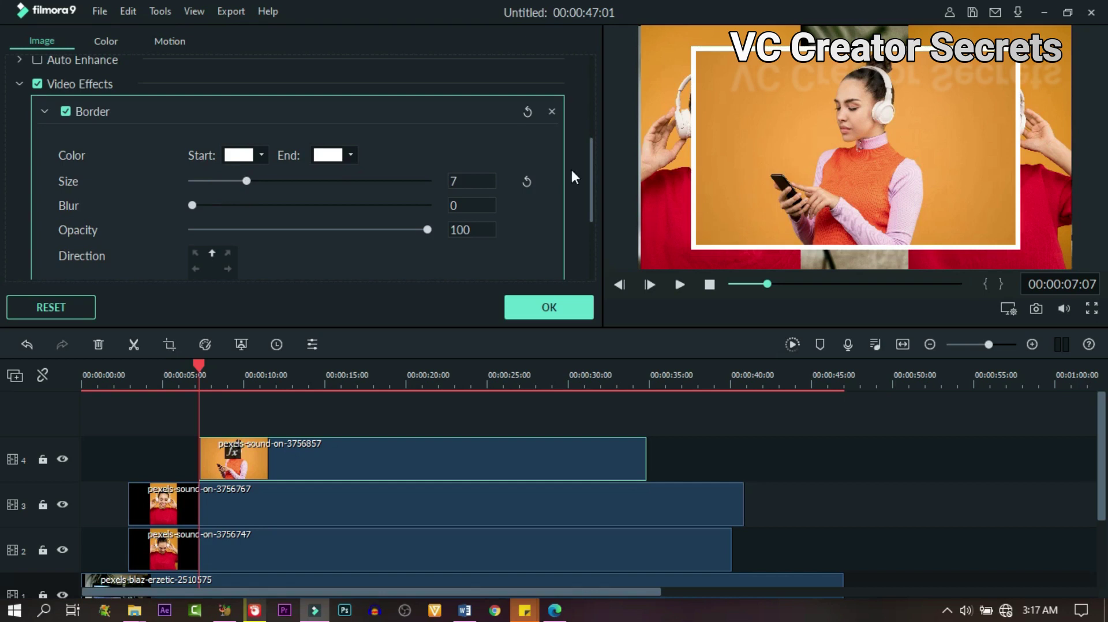
pyautogui.click(561, 307)
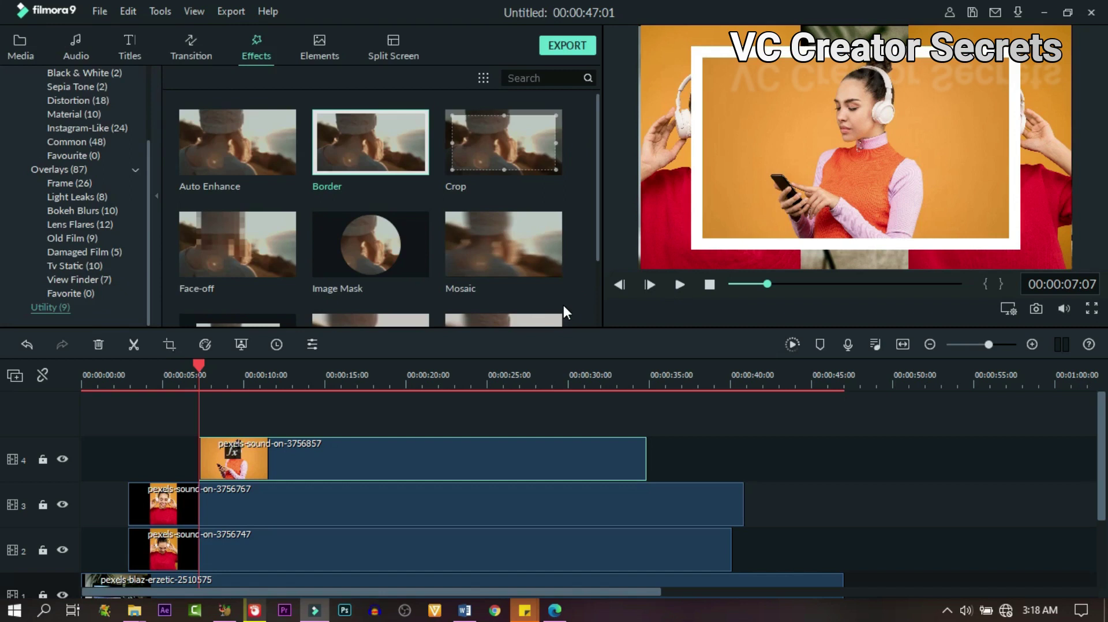
# - Add pexels-sound-on-3756943 and pexels-sound-on-3756912 on tracks 5 and 6 from 00:00:11:16, both extended to about 35 seconds
pyautogui.moveTo(231, 388); pyautogui.dragTo(271, 390)
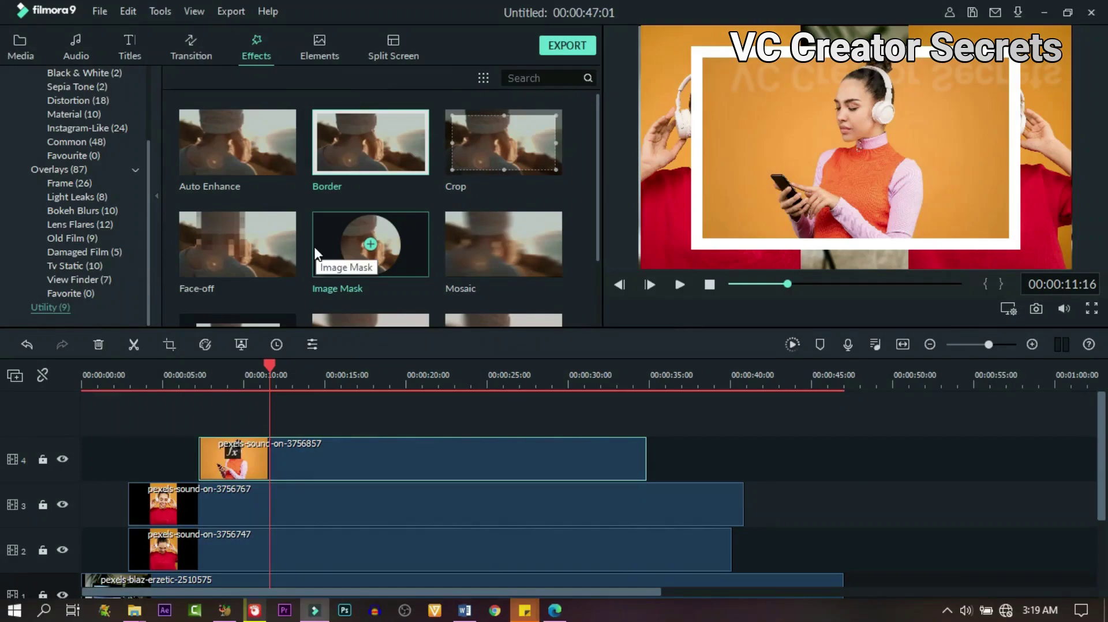
pyautogui.click(22, 52)
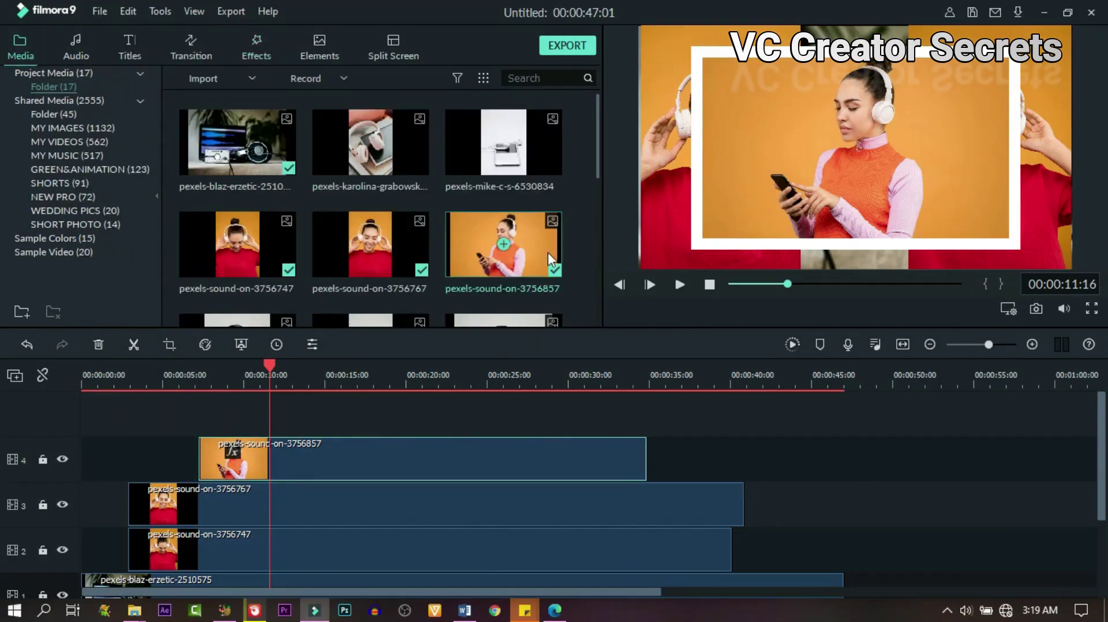
pyautogui.scroll(-2, 513, 255)
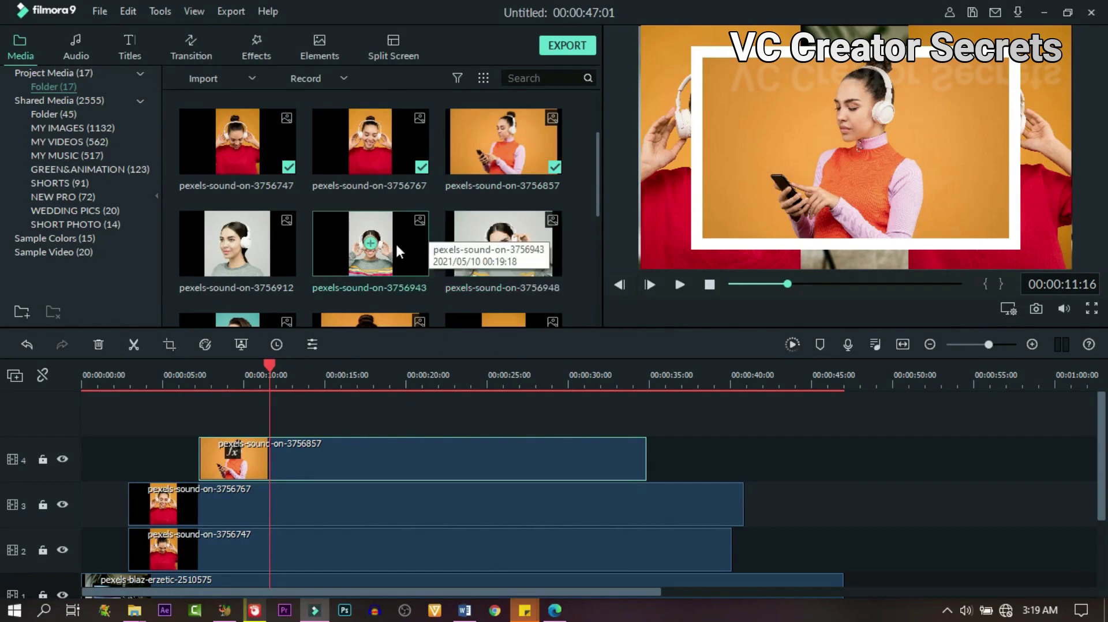
pyautogui.moveTo(396, 241); pyautogui.dragTo(645, 459)
pyautogui.moveTo(273, 234); pyautogui.dragTo(272, 456)
pyautogui.moveTo(349, 459); pyautogui.dragTo(638, 486)
# - Move the pexels-sound-on-3756912 image to the right half of the video frame
pyautogui.click(300, 382)
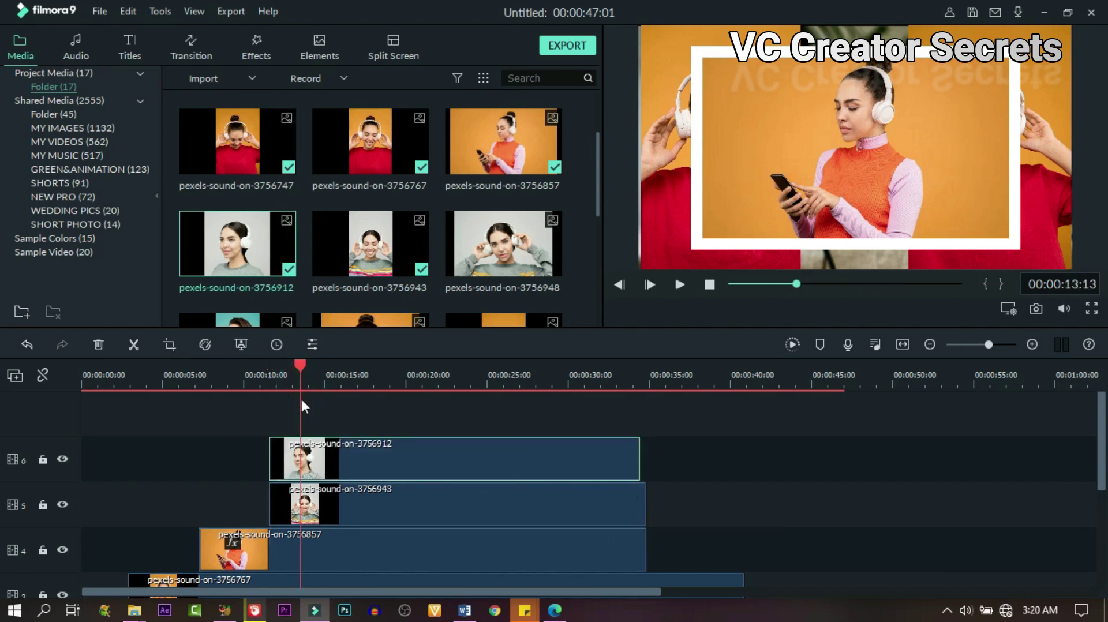
pyautogui.doubleClick(350, 504)
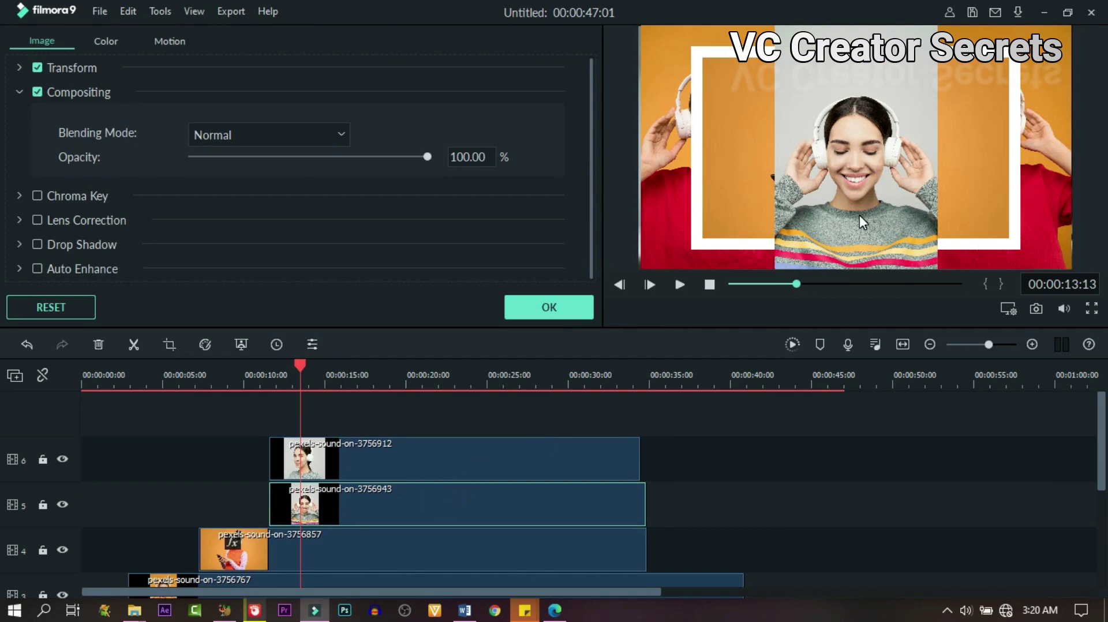
pyautogui.click(842, 210)
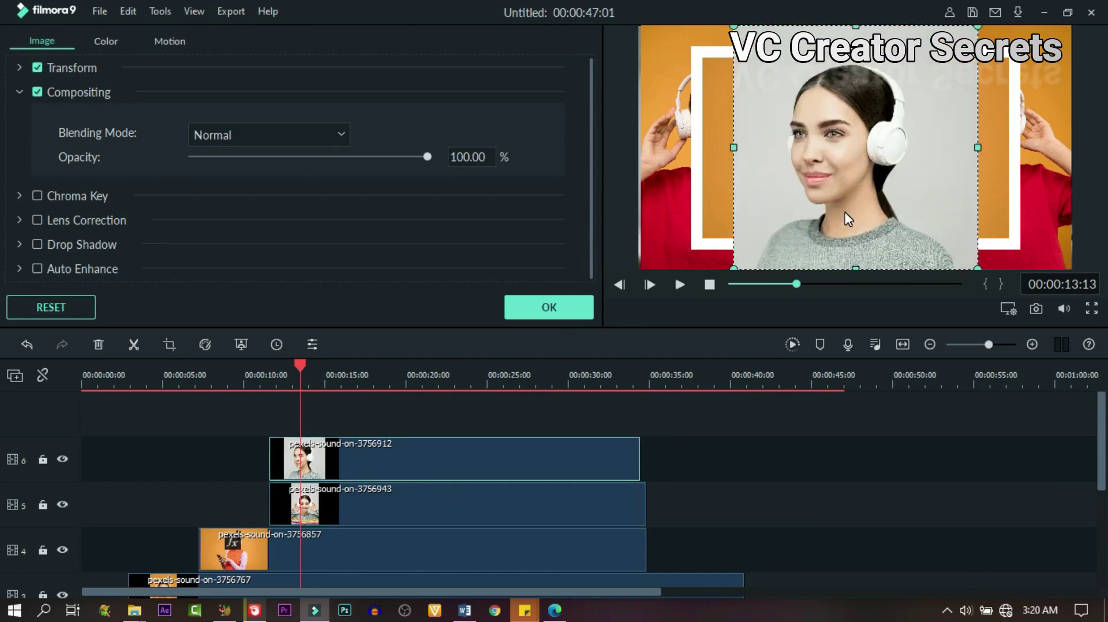
pyautogui.moveTo(817, 223); pyautogui.dragTo(976, 209)
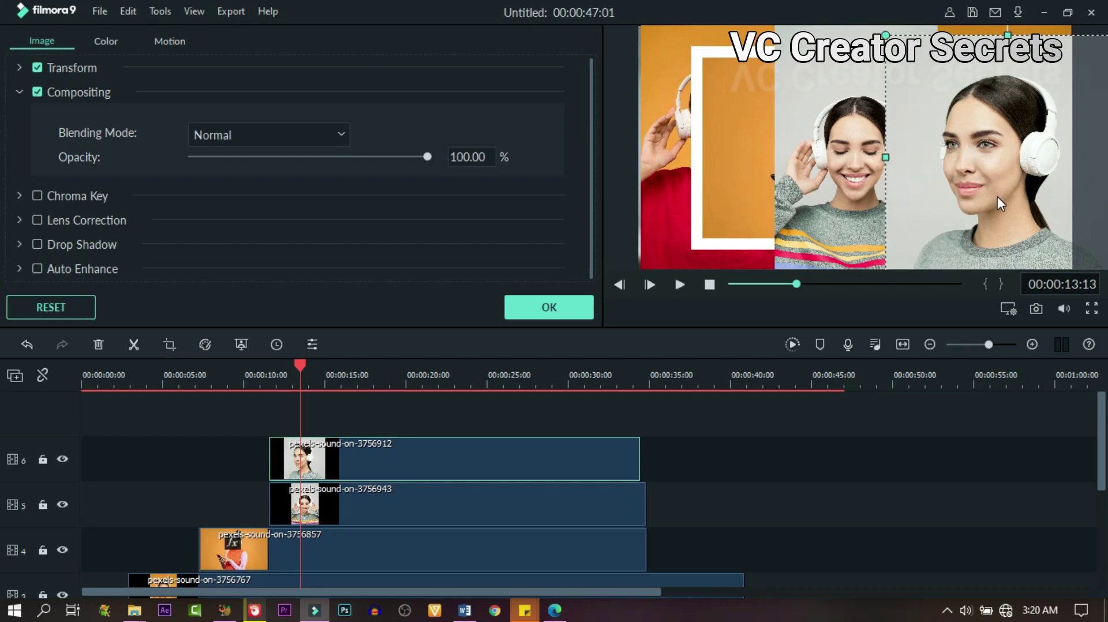
pyautogui.click(926, 151)
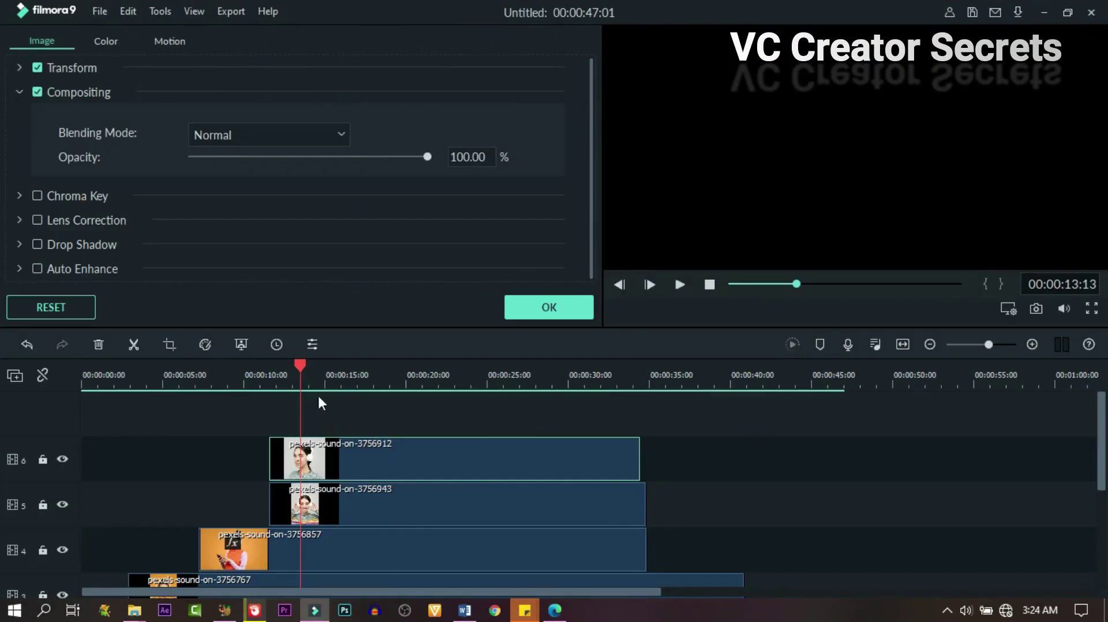
# - Move the pexels-sound-on-3756943 image to the left edge of the video frame
pyautogui.click(317, 376)
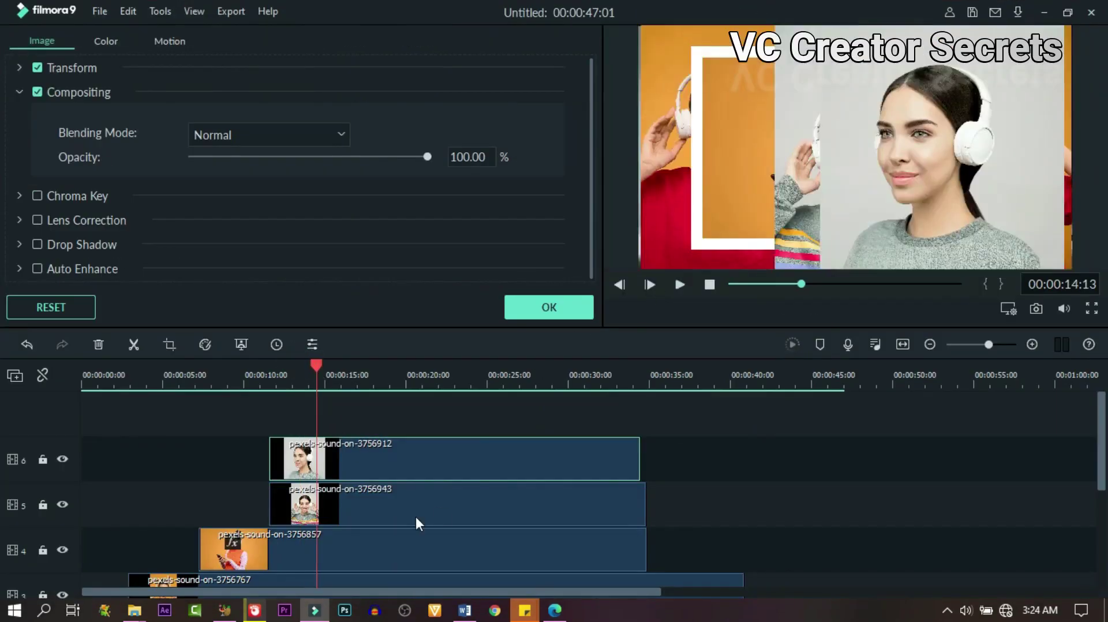
pyautogui.click(404, 501)
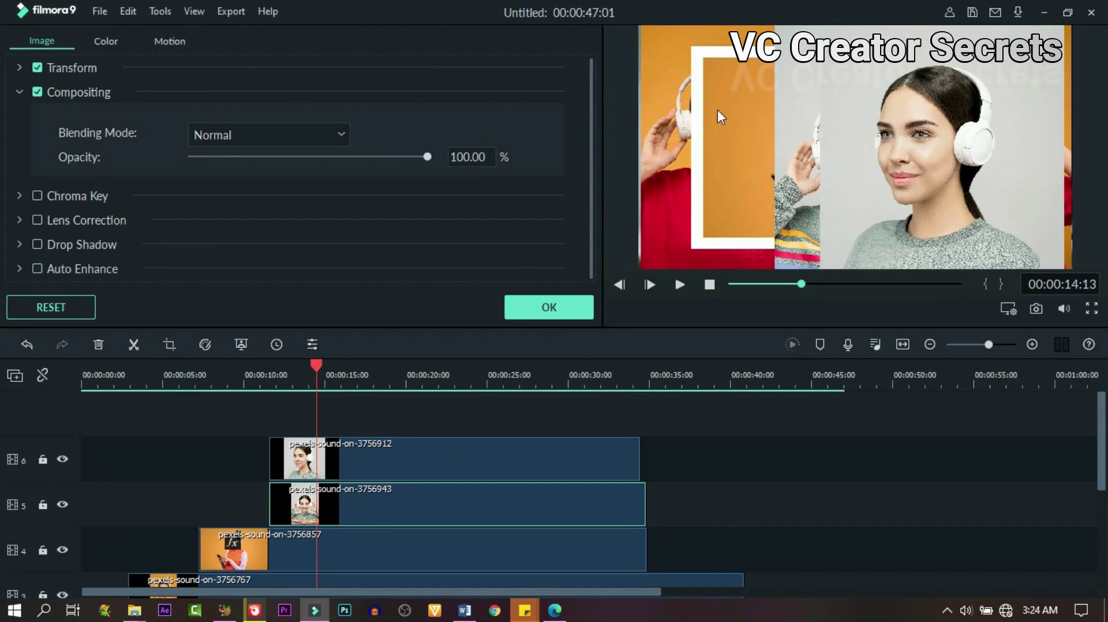
pyautogui.click(800, 185)
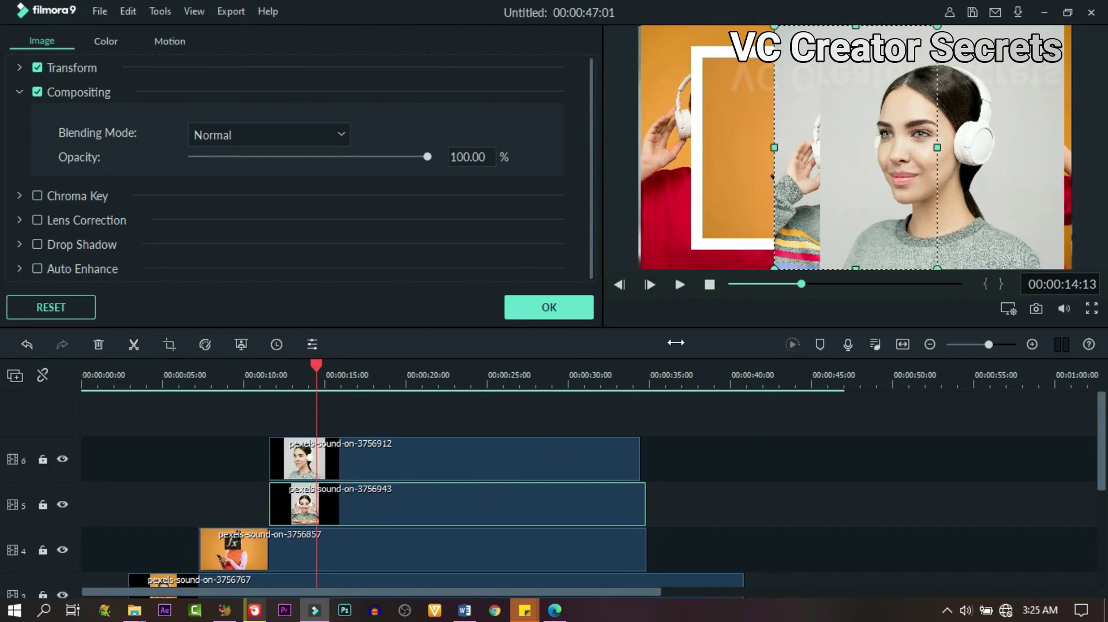
pyautogui.click(808, 202)
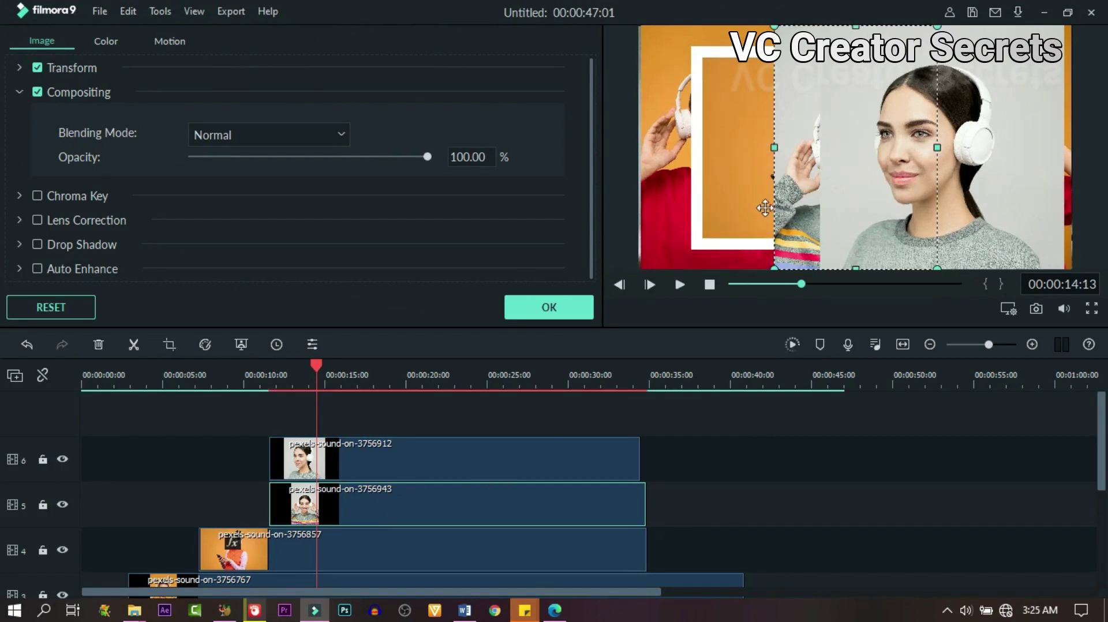
pyautogui.click(667, 203)
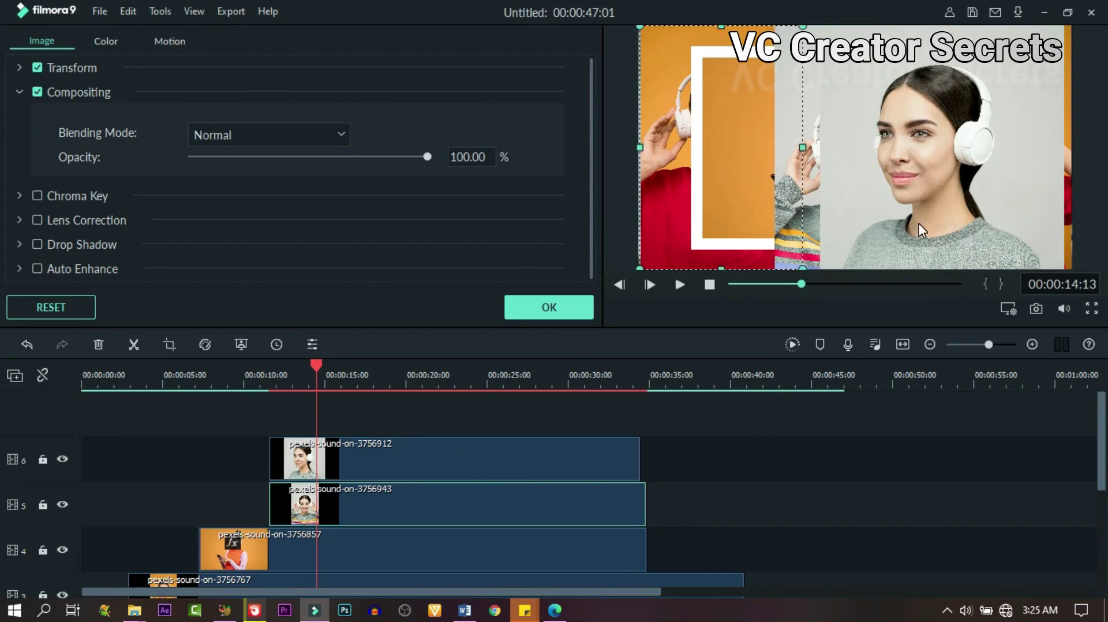
# - Nudge the pexels-sound-on-3756912 image slightly further right in the frame and confirm the image edits
pyautogui.click(514, 457)
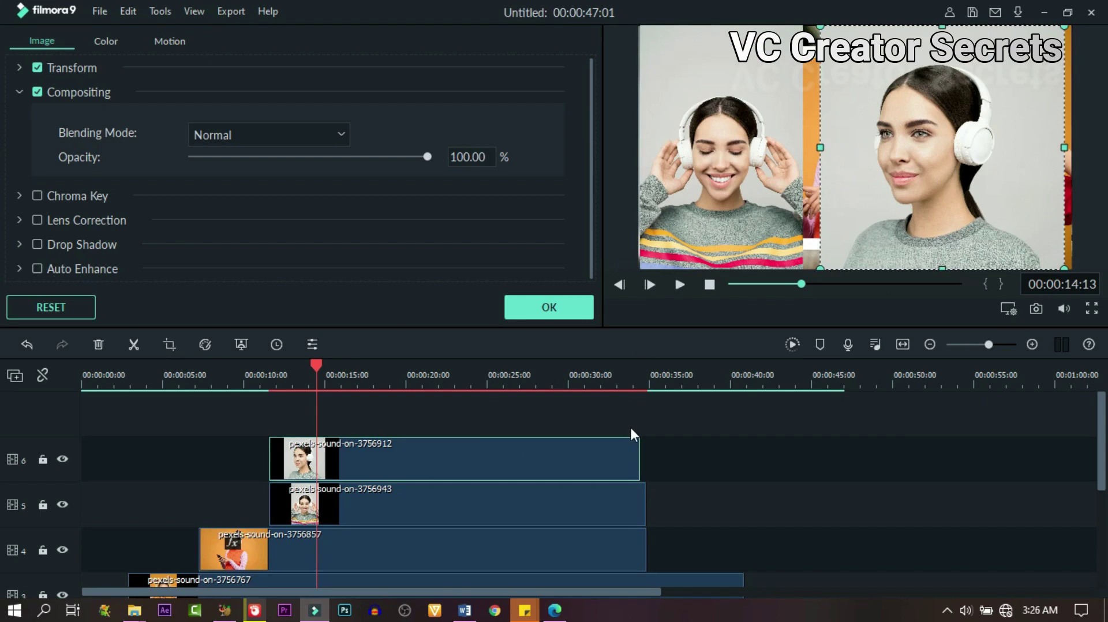
pyautogui.scroll(-3, 633, 419)
pyautogui.scroll(3, 634, 421)
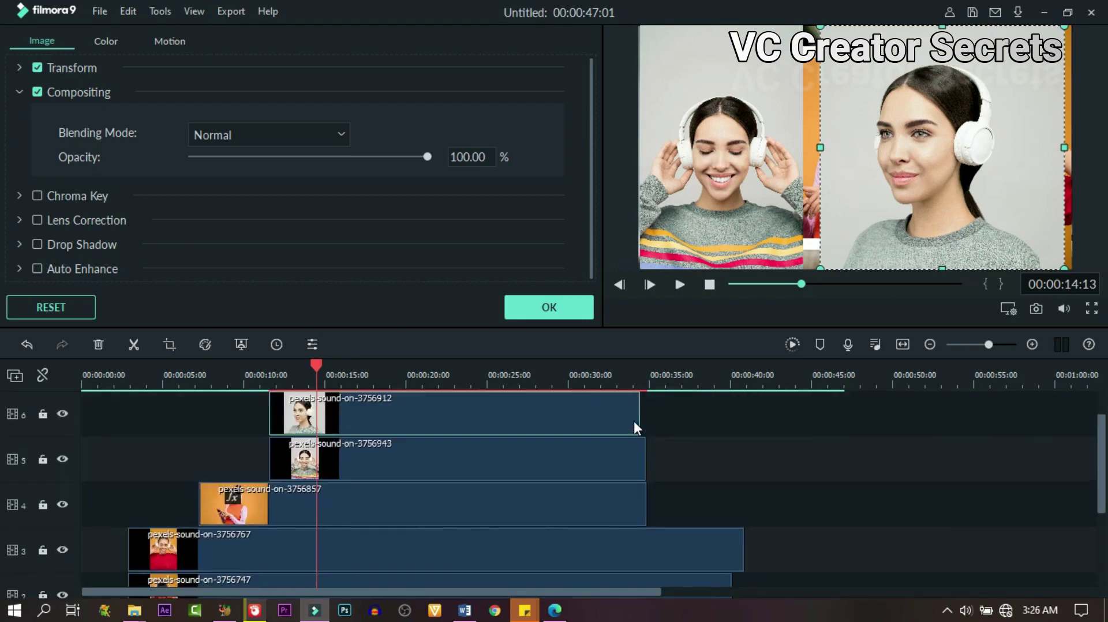
pyautogui.click(542, 310)
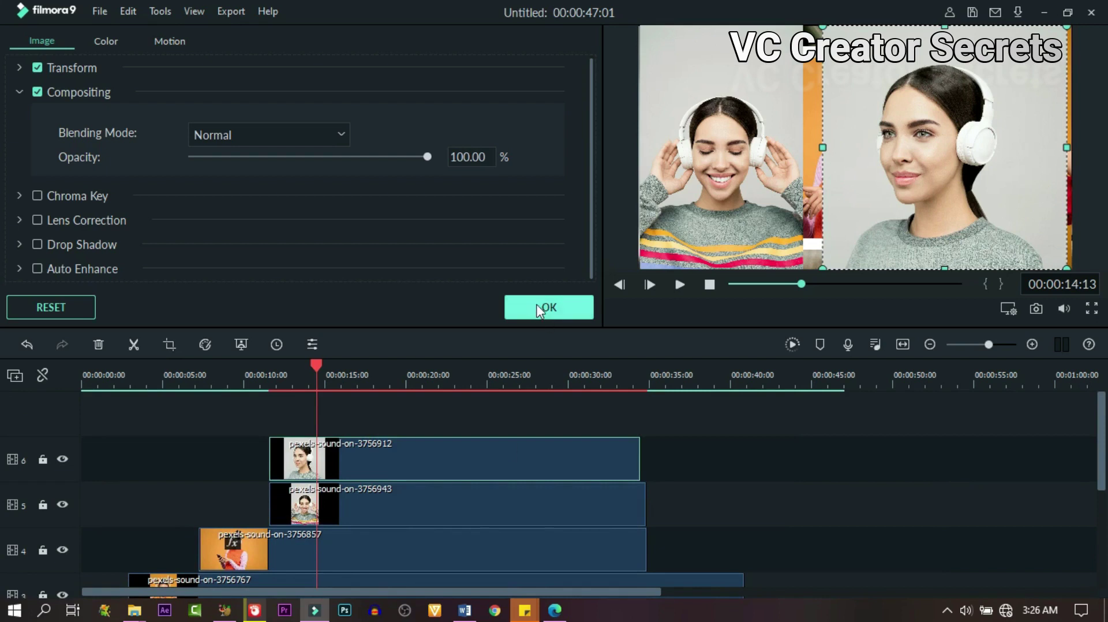
# - Add pexels-sound-on-3756948 on track 7 from 00:00:15:22, ending level with the clip below, and scale it down in the frame's centre
pyautogui.moveTo(317, 365); pyautogui.dragTo(340, 368)
pyautogui.moveTo(530, 246); pyautogui.dragTo(344, 413)
pyautogui.moveTo(420, 461); pyautogui.dragTo(640, 469)
pyautogui.doubleClick(415, 456)
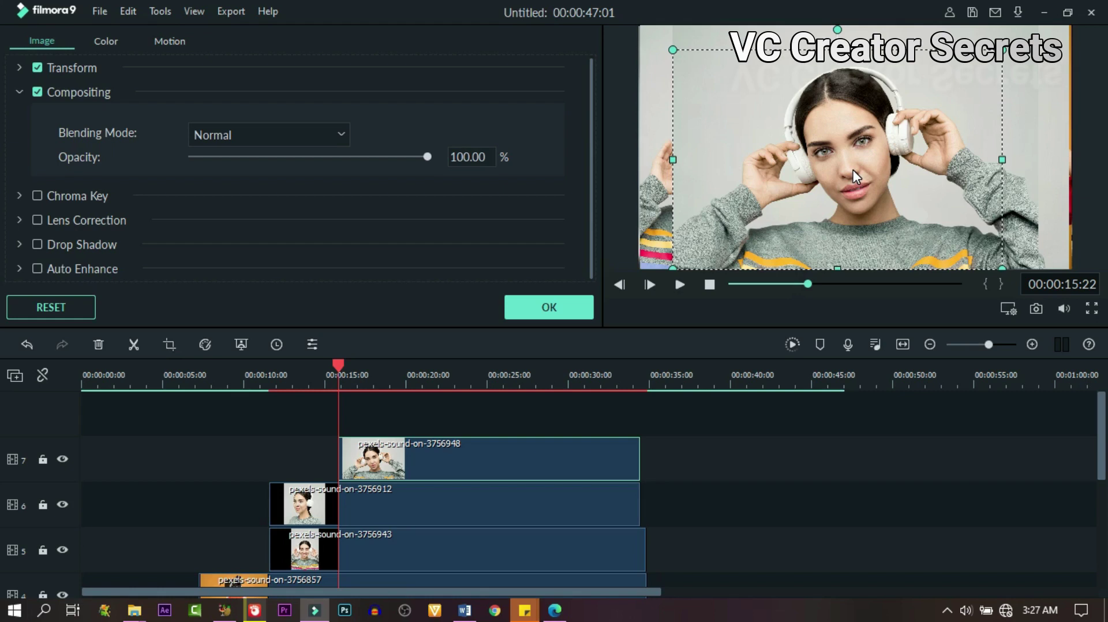
pyautogui.click(564, 305)
# - Apply the Border effect from the Utility category to the pexels-sound-on-3756948 clip and set its size to 7
pyautogui.click(260, 53)
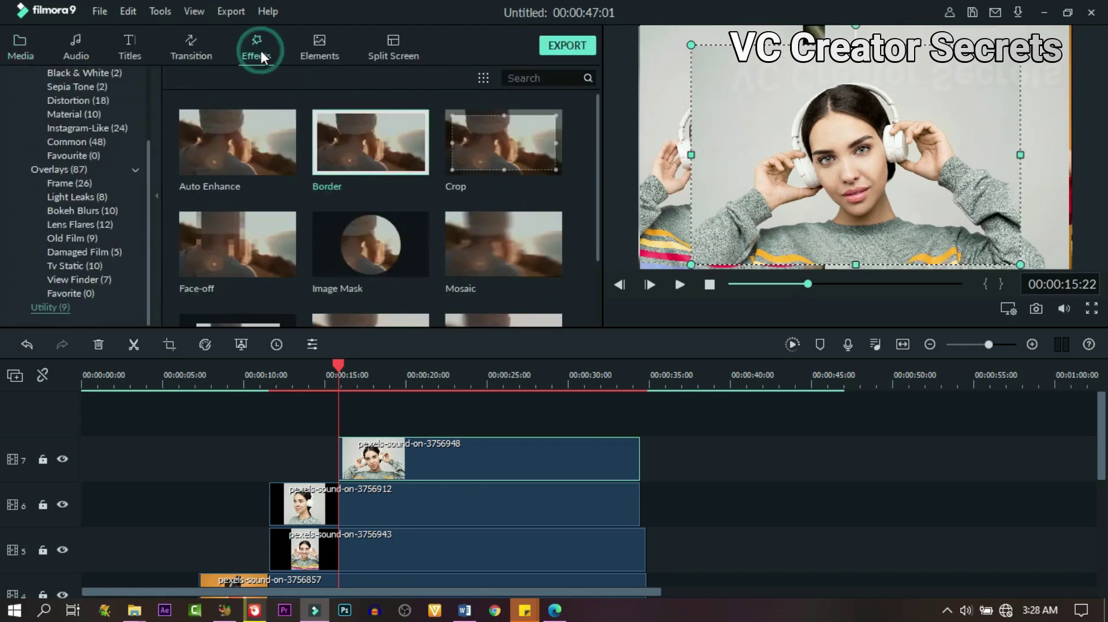
pyautogui.moveTo(447, 404); pyautogui.dragTo(435, 449)
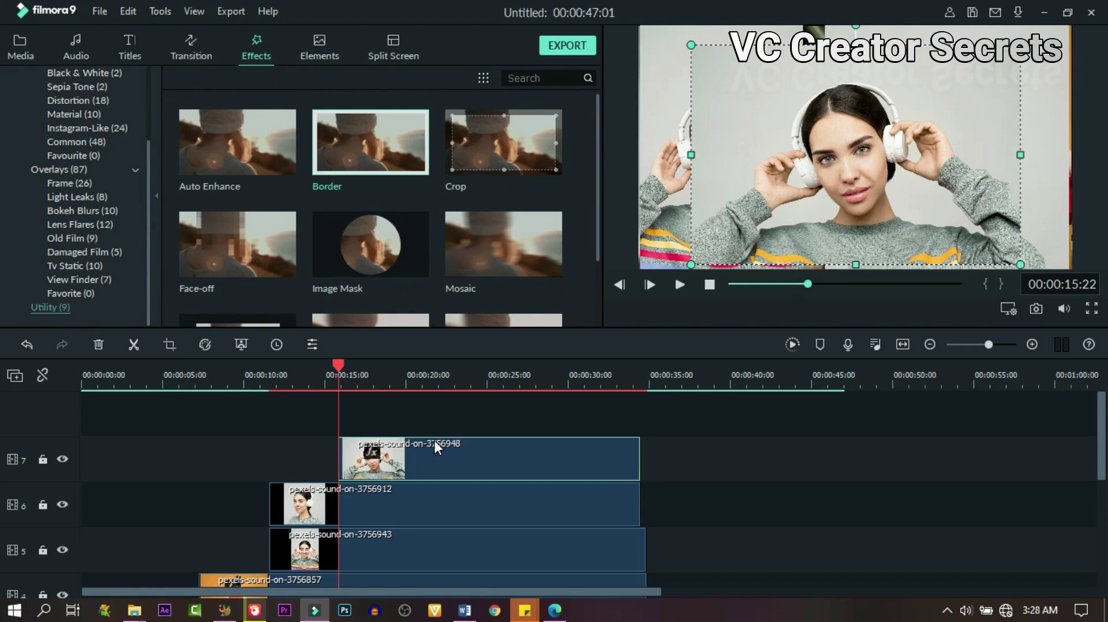
pyautogui.doubleClick(465, 454)
pyautogui.scroll(-5, 303, 234)
pyautogui.scroll(2, 177, 201)
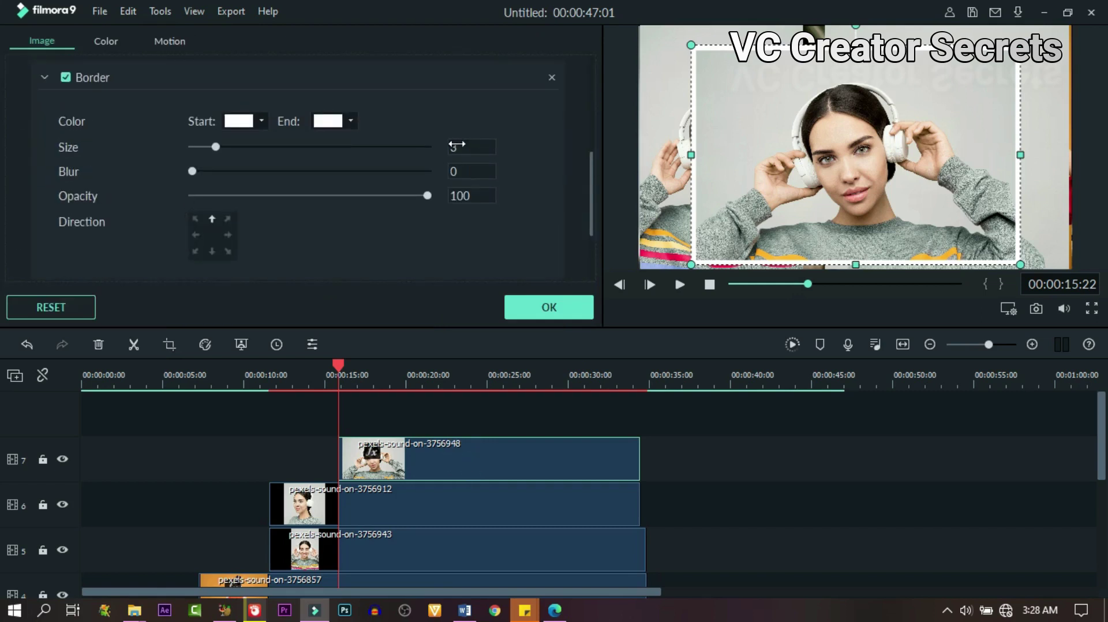
pyautogui.click(455, 145)
pyautogui.write('7')
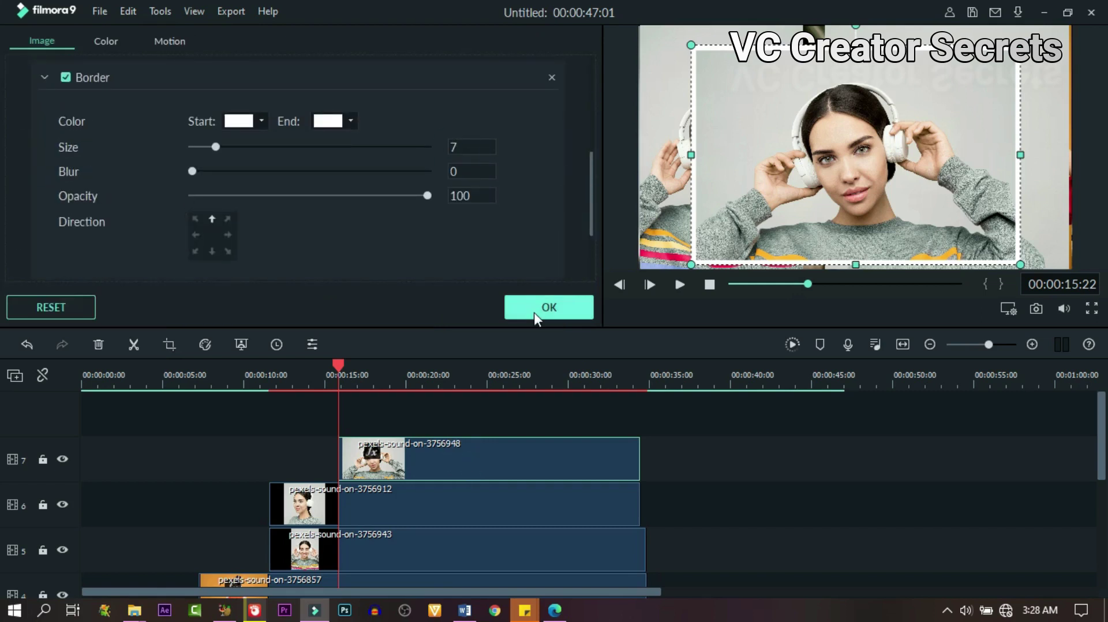
pyautogui.click(535, 313)
# - Add pexels-sound-on-3761022 on track 8 from 00:00:20:01, extended to the end of the clip below
pyautogui.scroll(-2, 480, 459)
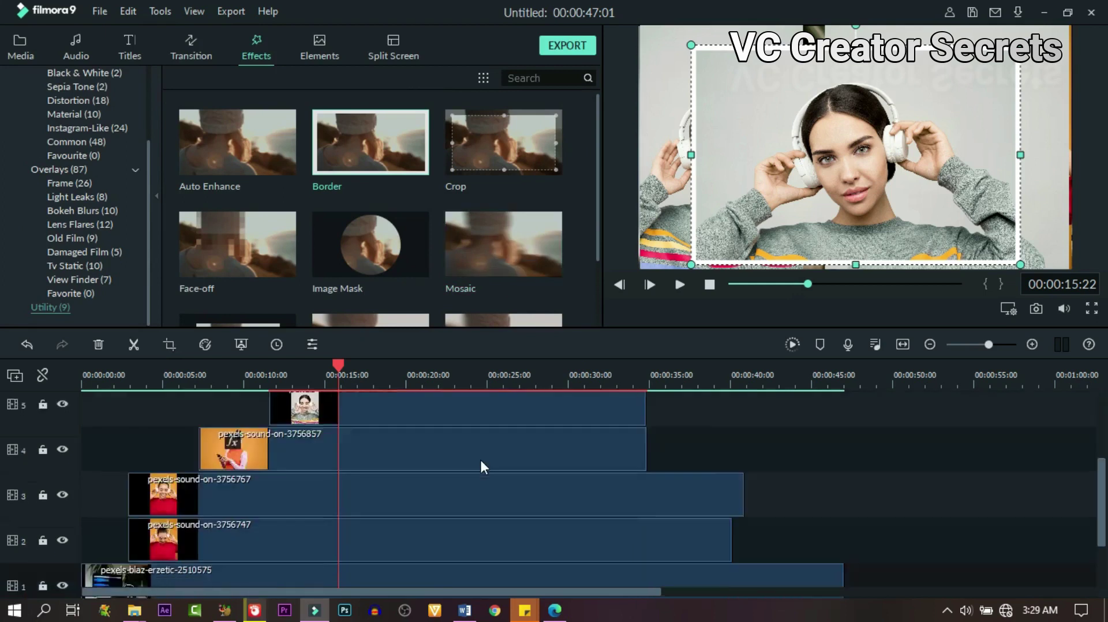
pyautogui.scroll(2, 480, 455)
pyautogui.click(400, 377)
pyautogui.click(406, 378)
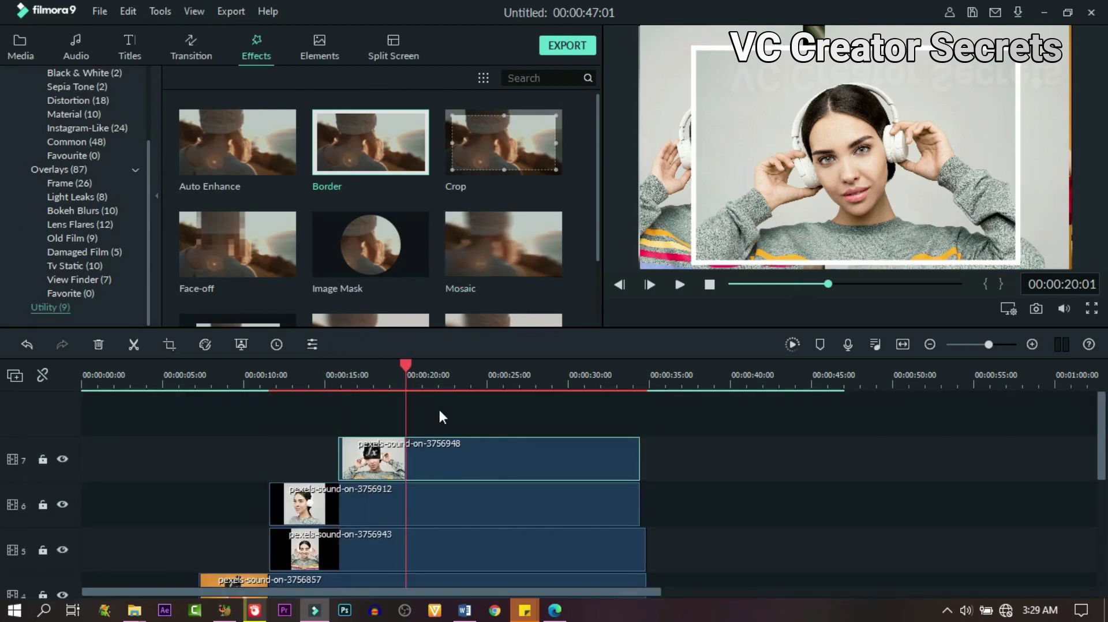
pyautogui.hotkey('alt', '1')
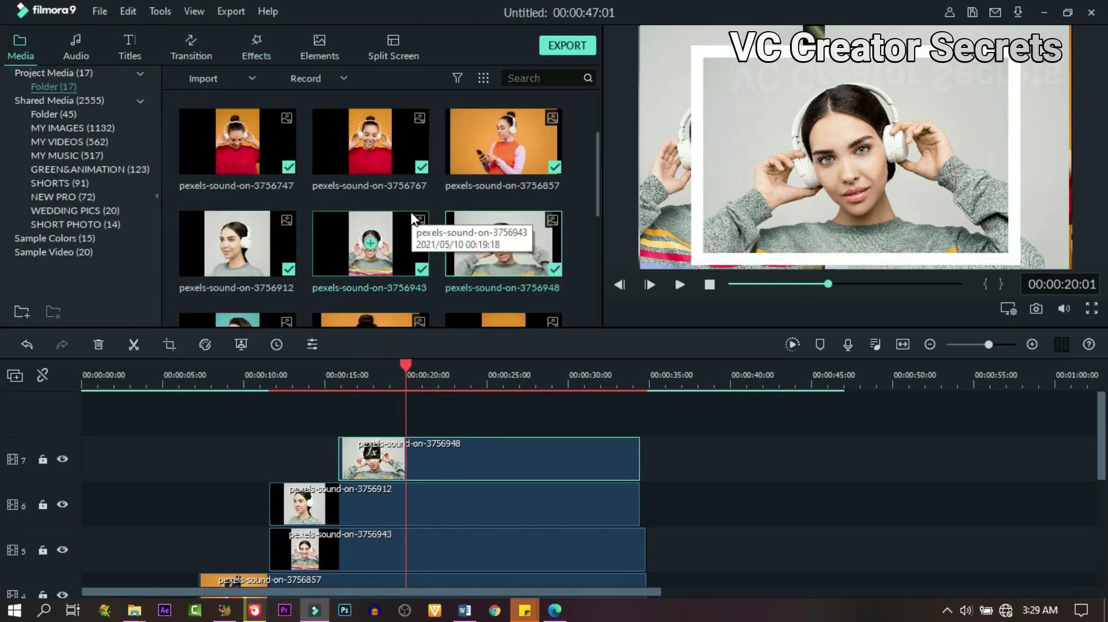
pyautogui.scroll(-1, 411, 212)
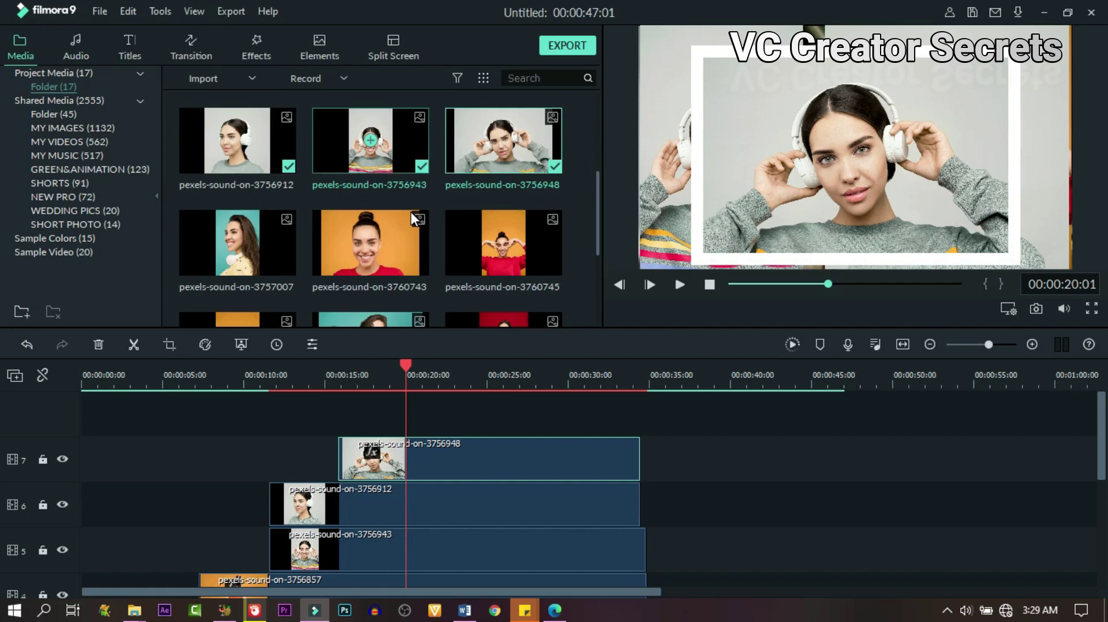
pyautogui.scroll(-1, 412, 213)
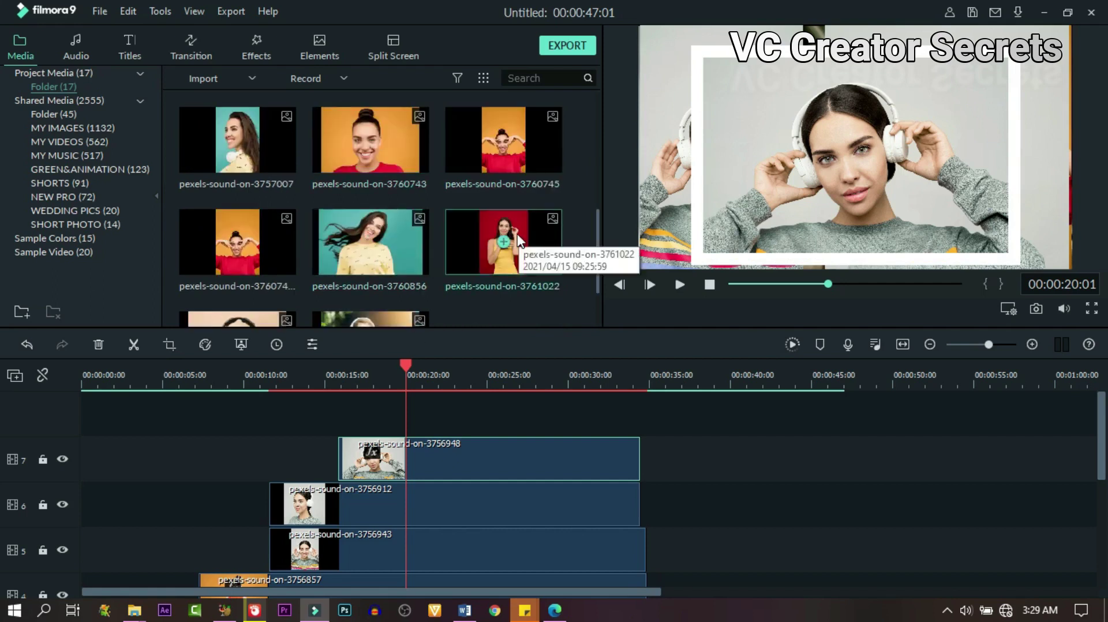
pyautogui.moveTo(503, 249); pyautogui.dragTo(642, 460)
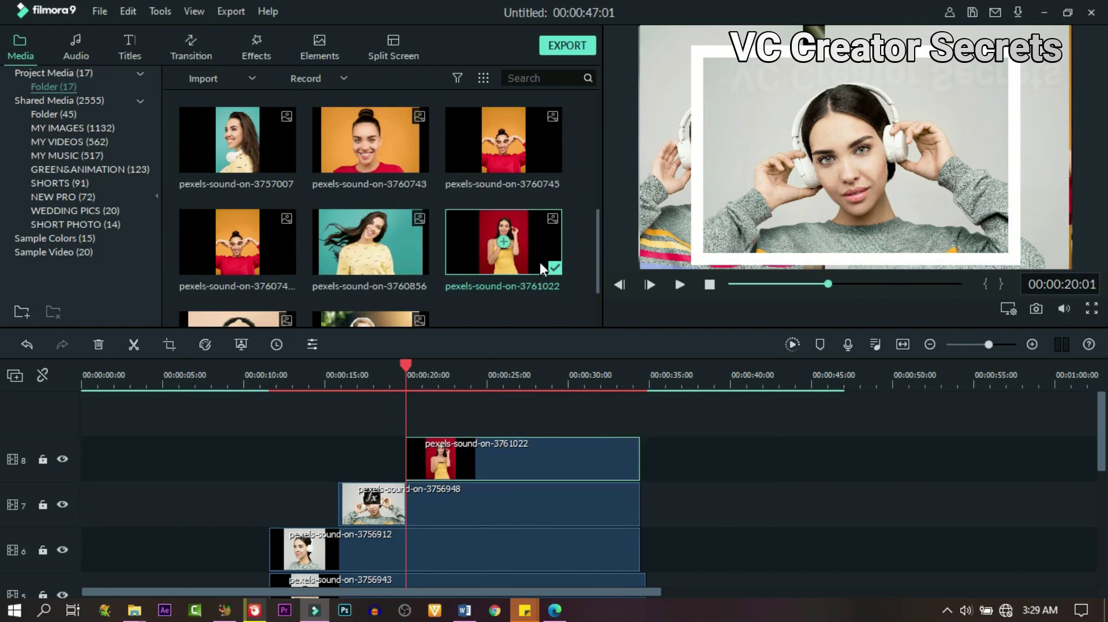
# - Add pexels-sound-on-3760745 (1) and pexels-sound-on-3760745 on tracks 9 and 10 from 00:00:20:01, both extended to the end of the pexels-sound-on-3761022 clip
pyautogui.moveTo(263, 248); pyautogui.dragTo(411, 413)
pyautogui.moveTo(487, 459); pyautogui.dragTo(639, 459)
pyautogui.scroll(1, 516, 206)
pyautogui.moveTo(543, 153); pyautogui.dragTo(414, 416)
pyautogui.moveTo(487, 456); pyautogui.dragTo(640, 455)
# - Arrange the three new images side by side in the frame, with the two pexels-sound-on-3760745 images left and centre and pexels-sound-on-3761022 at right
pyautogui.click(475, 372)
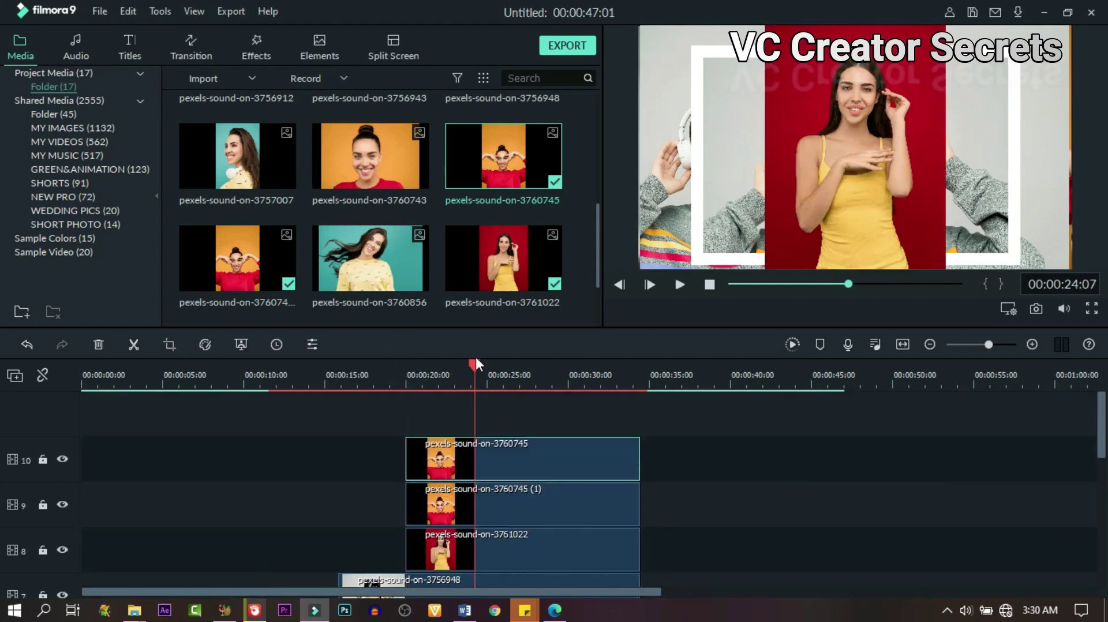
pyautogui.scroll(-1, 511, 351)
pyautogui.doubleClick(501, 491)
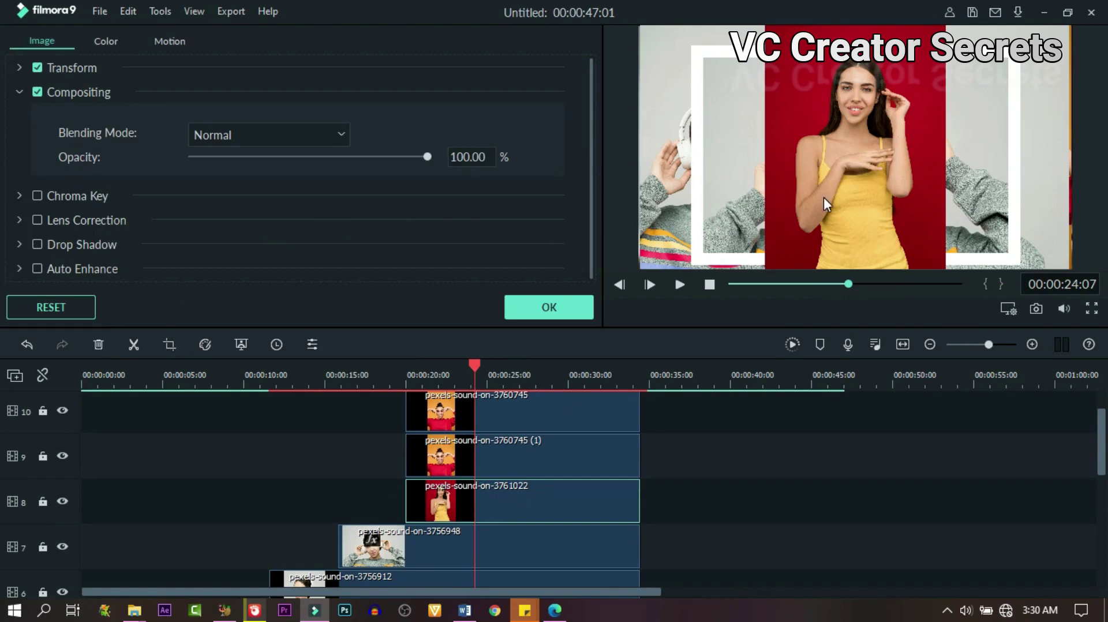
pyautogui.click(19, 92)
pyautogui.click(19, 68)
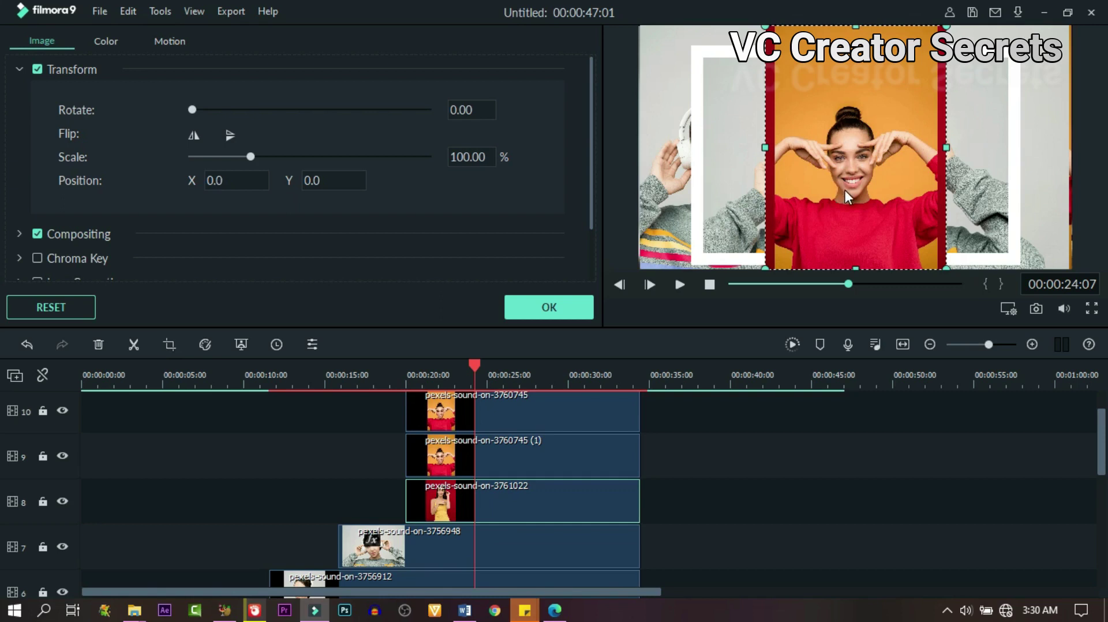
pyautogui.moveTo(845, 189); pyautogui.dragTo(743, 201)
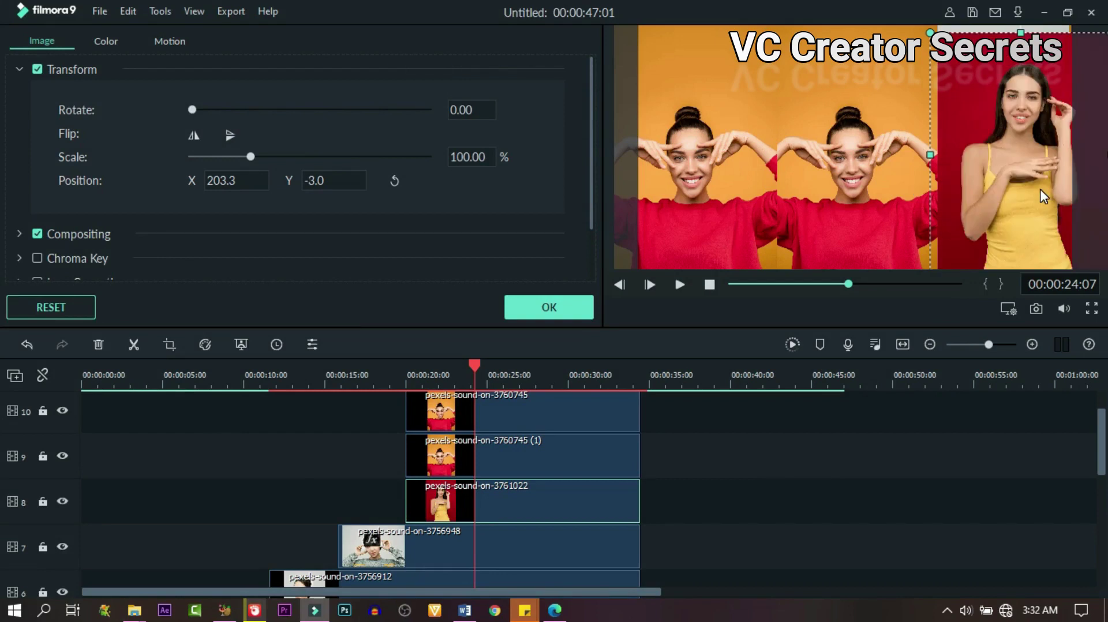
# - Nudge the pexels-sound-on-3761022 image vertically to a Y position of 4.0 and confirm the transform
pyautogui.press('Up')
pyautogui.press('Up')
pyautogui.press('Up')
pyautogui.press('Up')
pyautogui.press('Up')
pyautogui.press('Up')
pyautogui.press('Up')
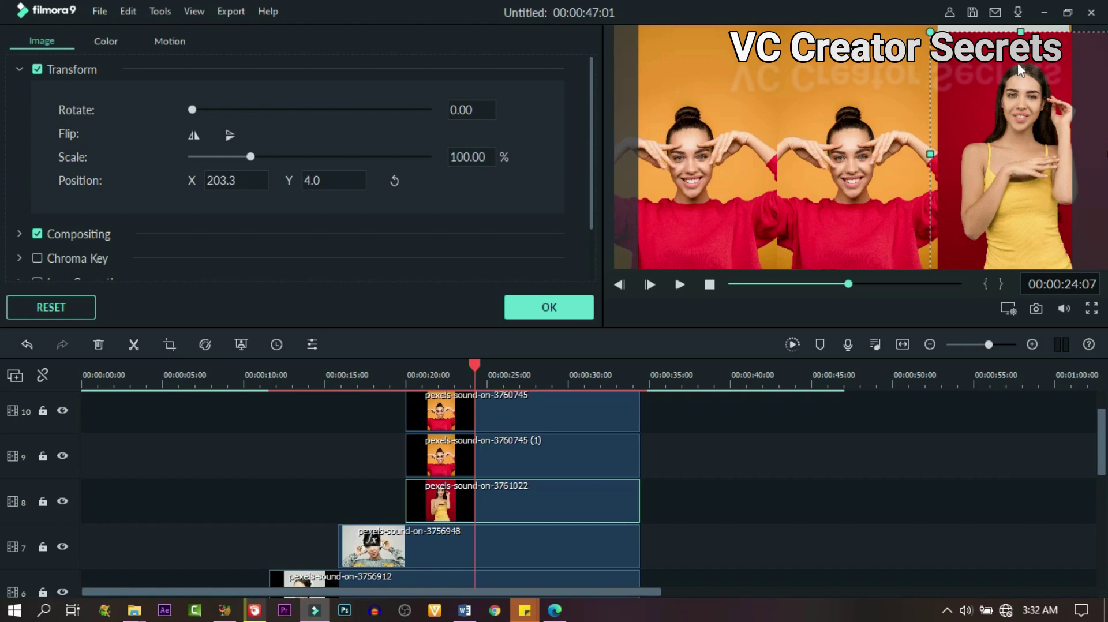
pyautogui.click(547, 298)
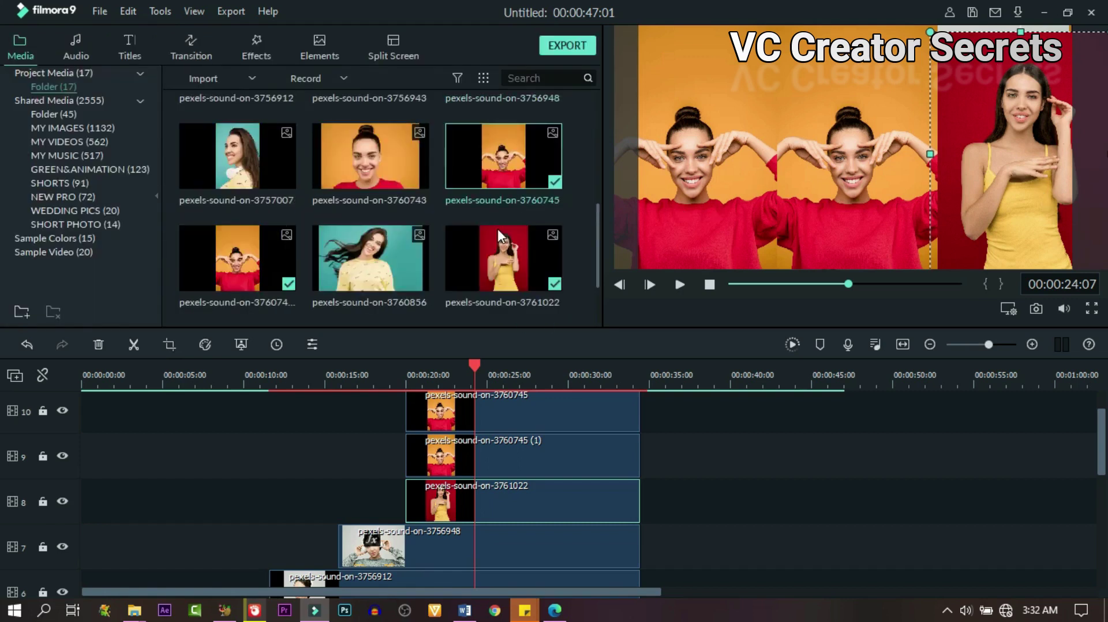
# - Replace the pexels-sound-on-3760745 (1) clip on track 9 with pexels-karolina-grabowska-4887246, extended to about 00:00:34:03
pyautogui.scroll(-2, 497, 229)
pyautogui.scroll(2, 498, 227)
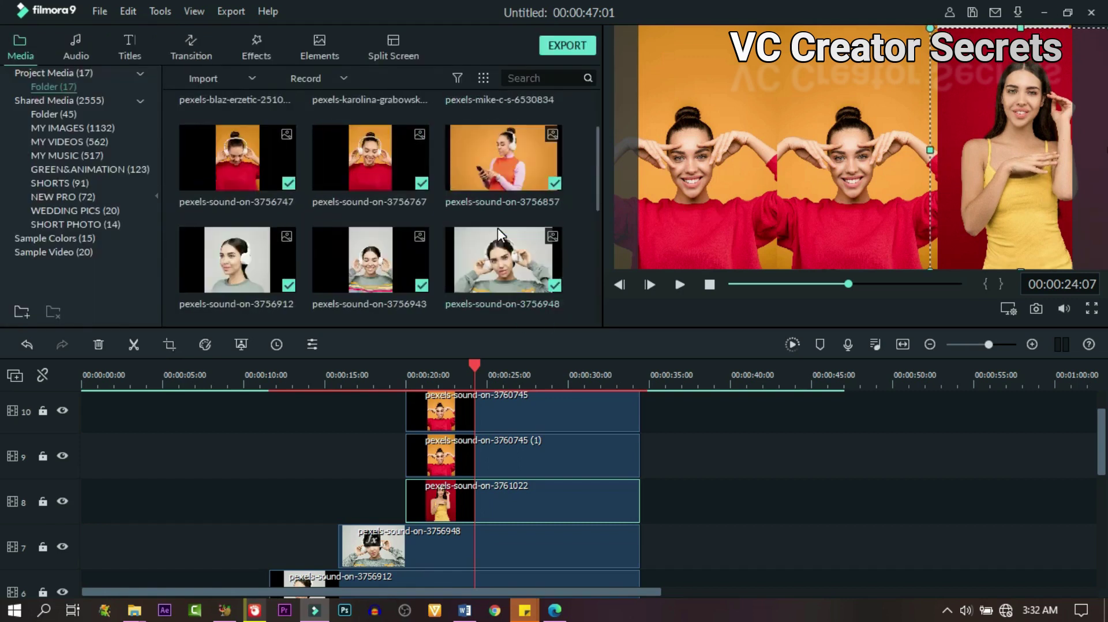
pyautogui.scroll(-2, 498, 227)
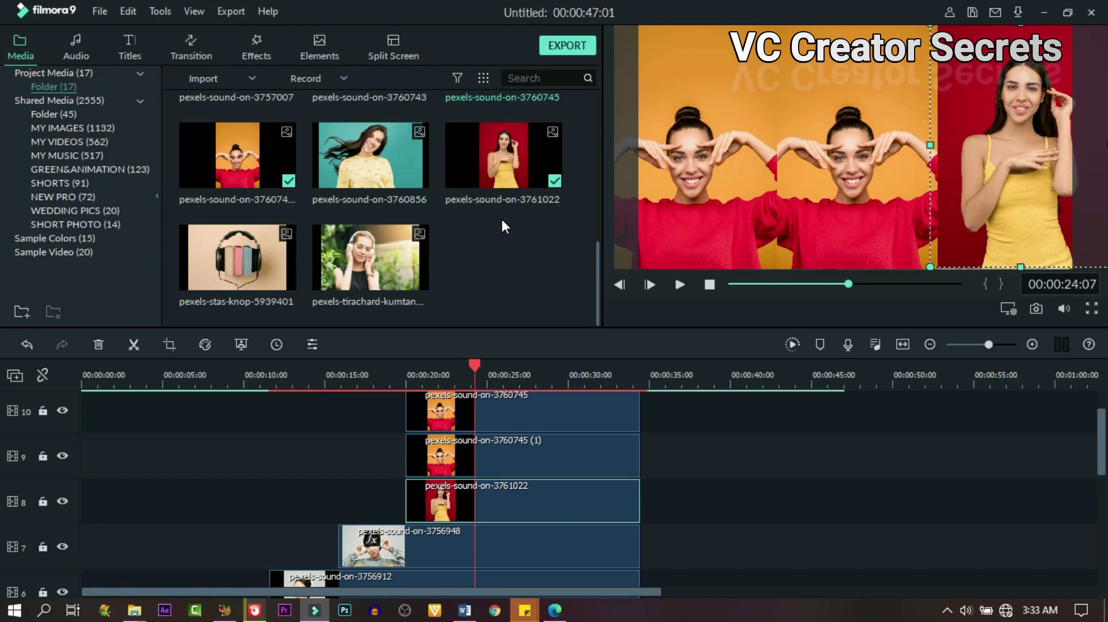
pyautogui.click(859, 182)
pyautogui.press('Delete')
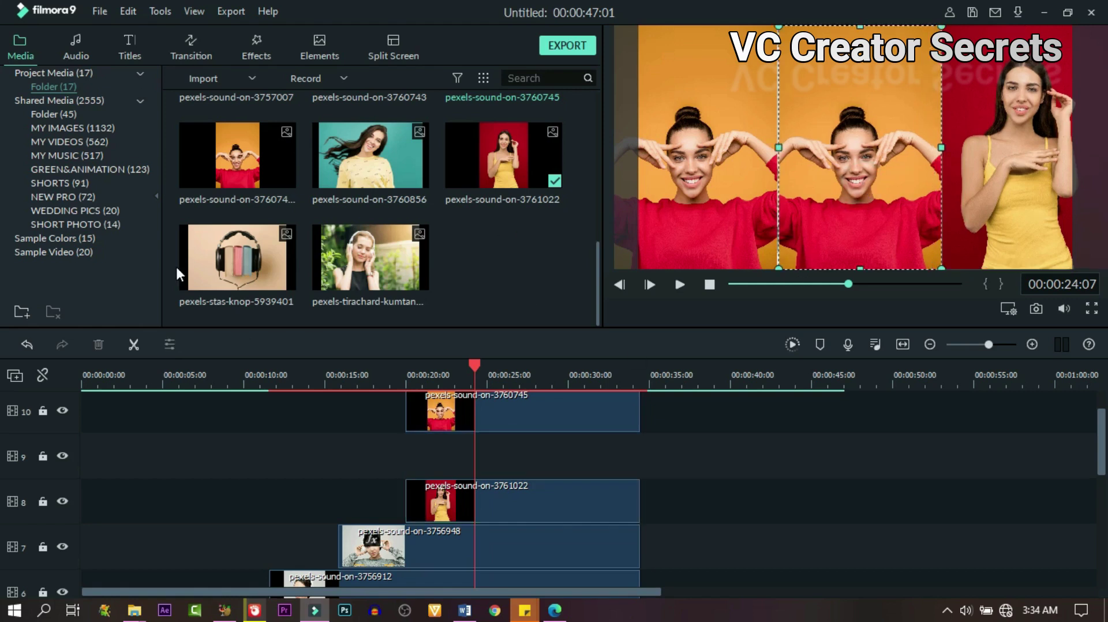
pyautogui.scroll(5, 476, 259)
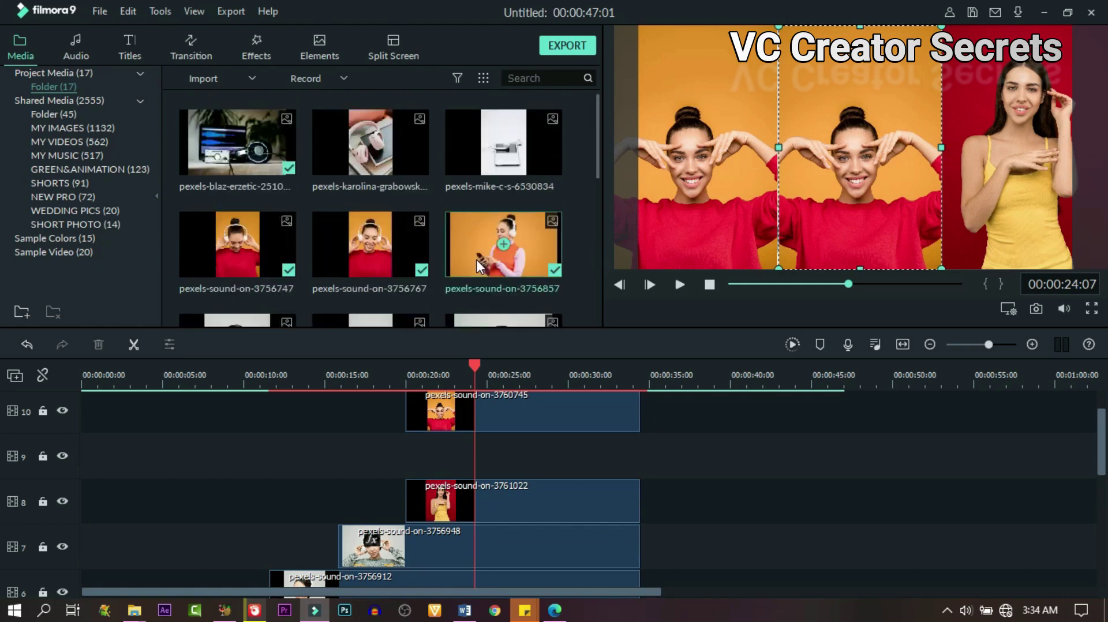
pyautogui.moveTo(370, 143); pyautogui.dragTo(412, 452)
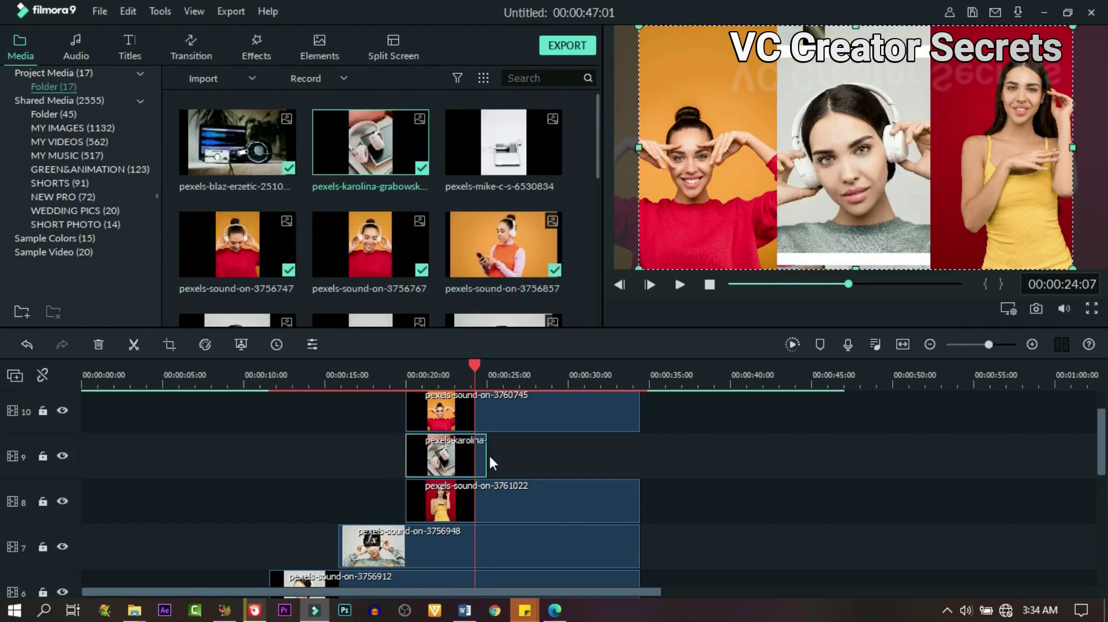
pyautogui.moveTo(485, 456); pyautogui.dragTo(632, 462)
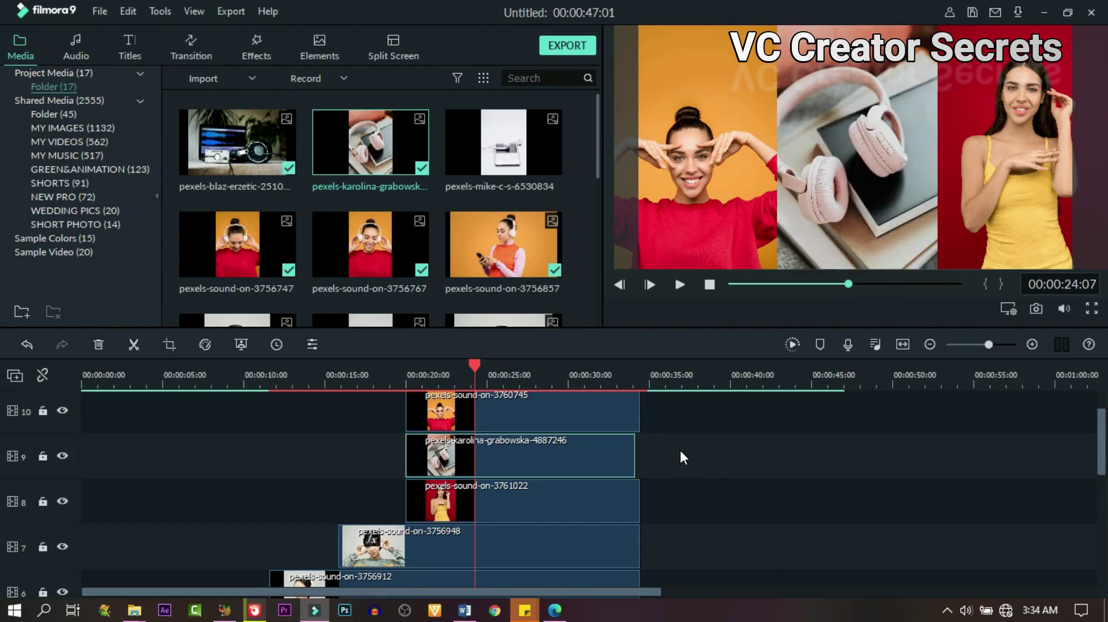
# - Add pexels-sound-on-3760743 on track 11 from 00:00:24:07, ending with the pexels-karolina-grabowska-4887246 clip
pyautogui.scroll(1, 682, 453)
pyautogui.scroll(-3, 506, 206)
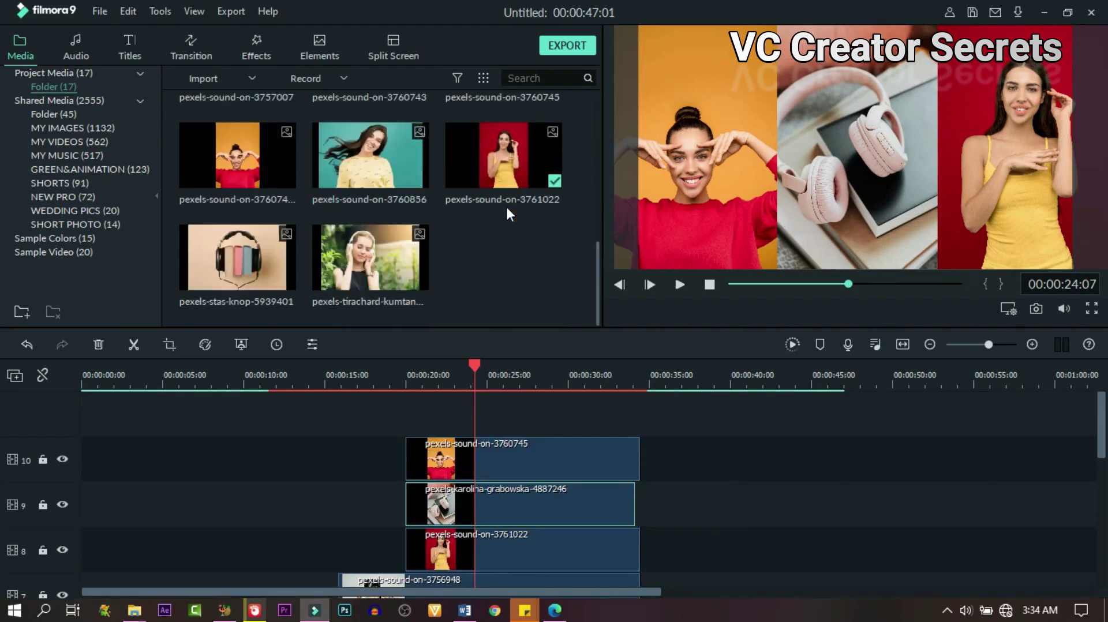
pyautogui.scroll(2, 506, 206)
pyautogui.scroll(-1, 506, 210)
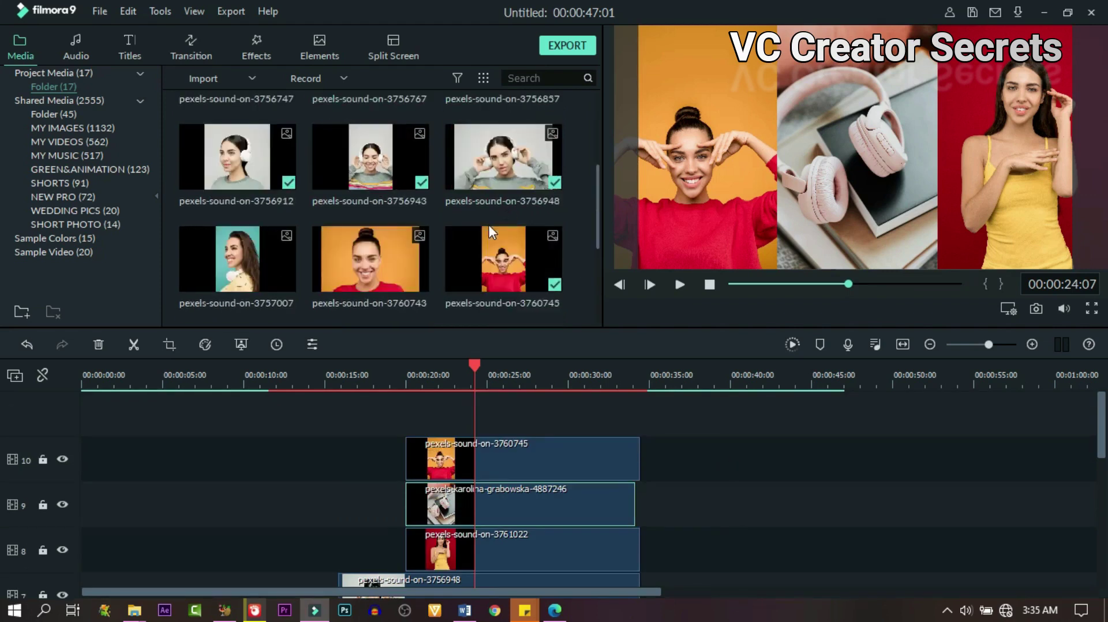
pyautogui.moveTo(400, 260); pyautogui.dragTo(635, 456)
# - Apply the Image Mask effect to the pexels-sound-on-3760743 clip with the circle preset mask
pyautogui.click(254, 48)
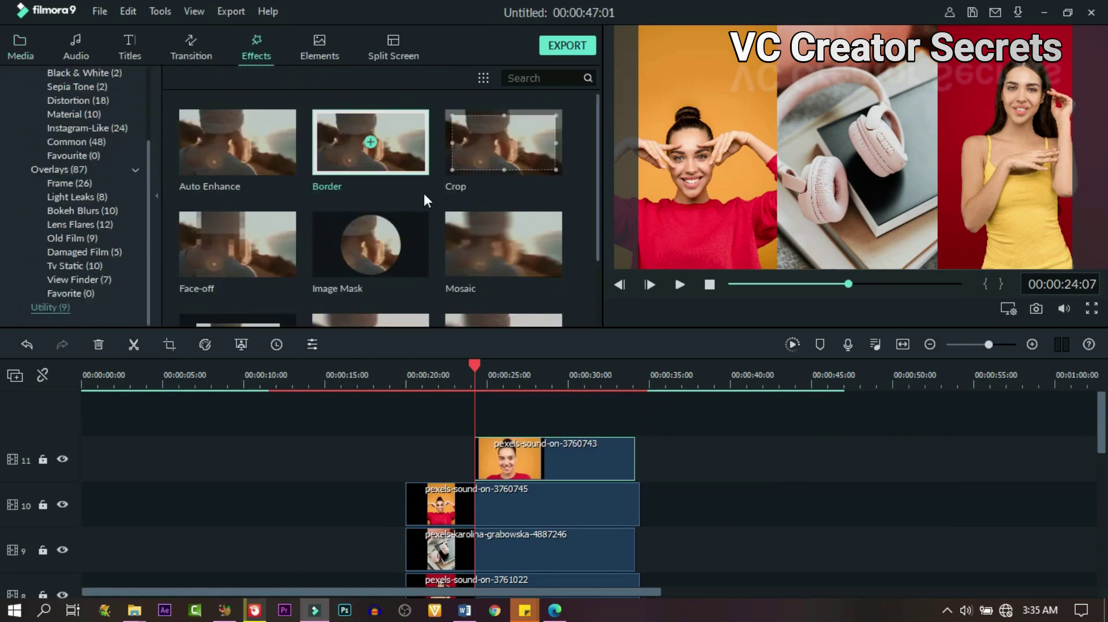
pyautogui.moveTo(407, 220); pyautogui.dragTo(522, 439)
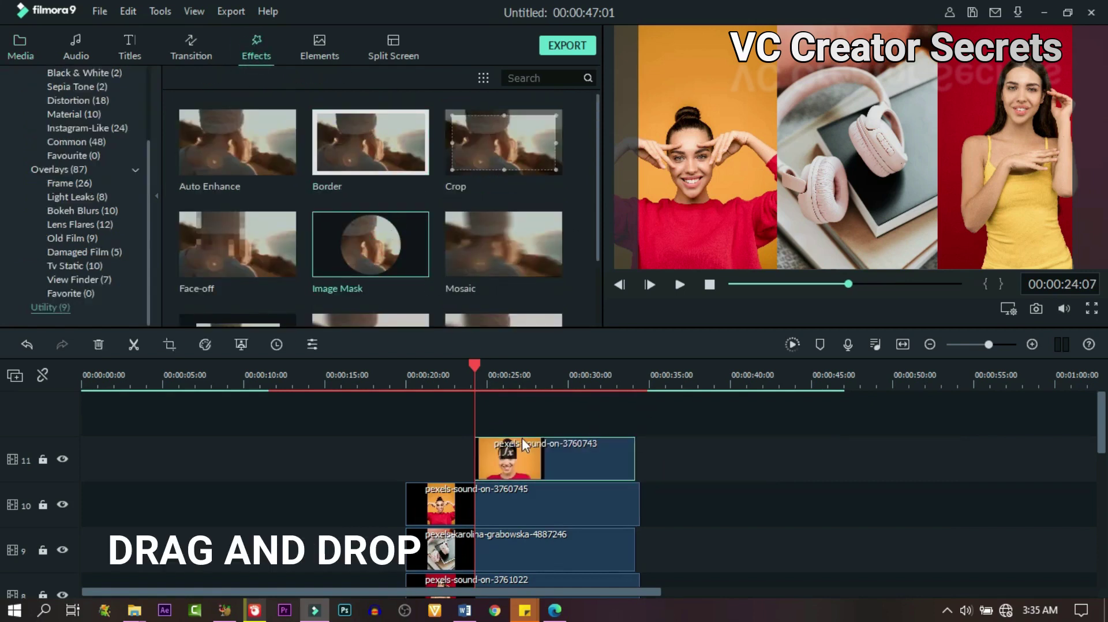
pyautogui.click(534, 379)
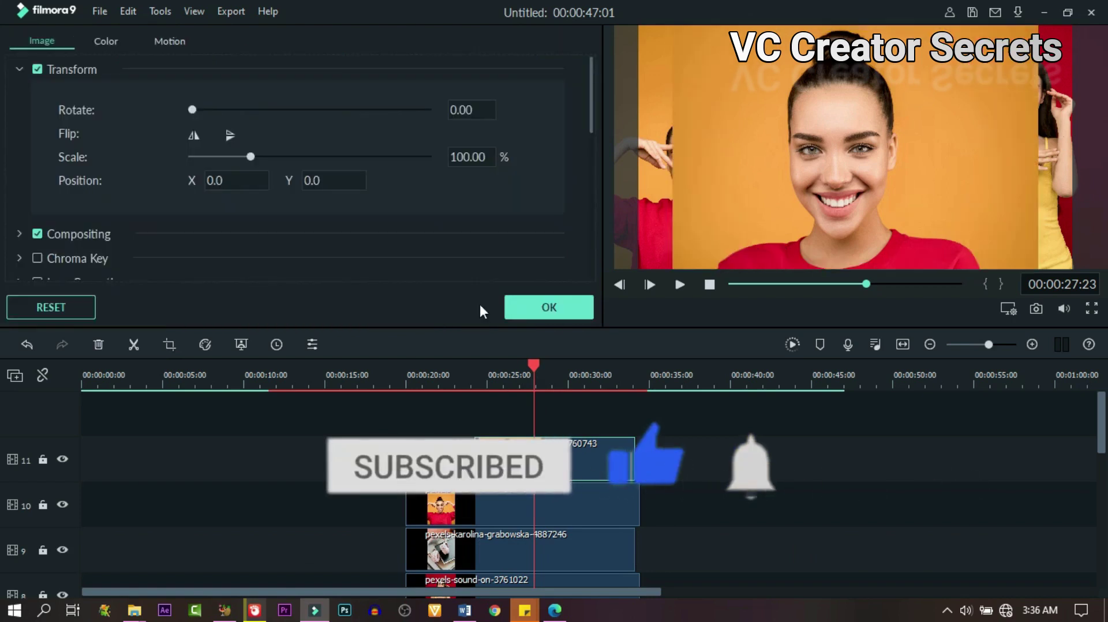
pyautogui.scroll(-5, 425, 264)
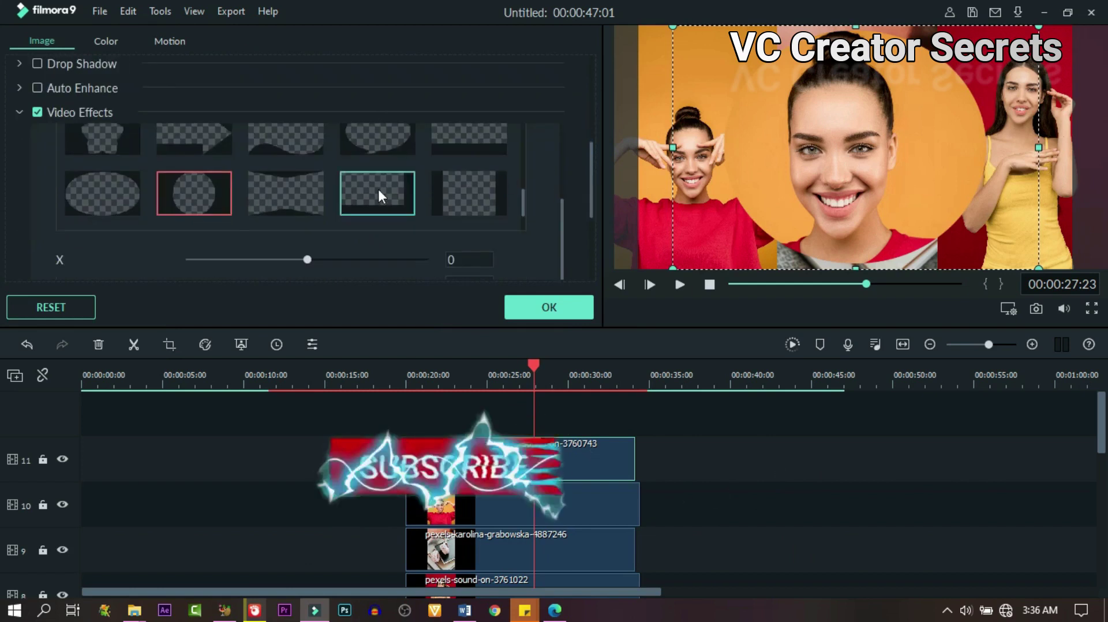
pyautogui.scroll(5, 378, 173)
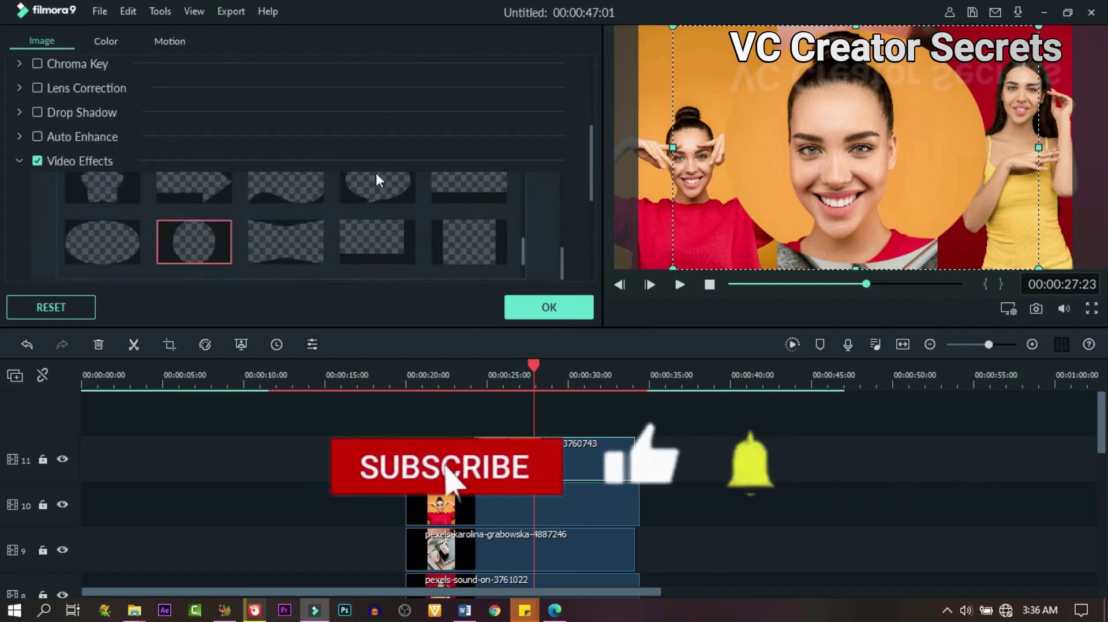
pyautogui.scroll(-5, 378, 185)
pyautogui.scroll(10, 386, 206)
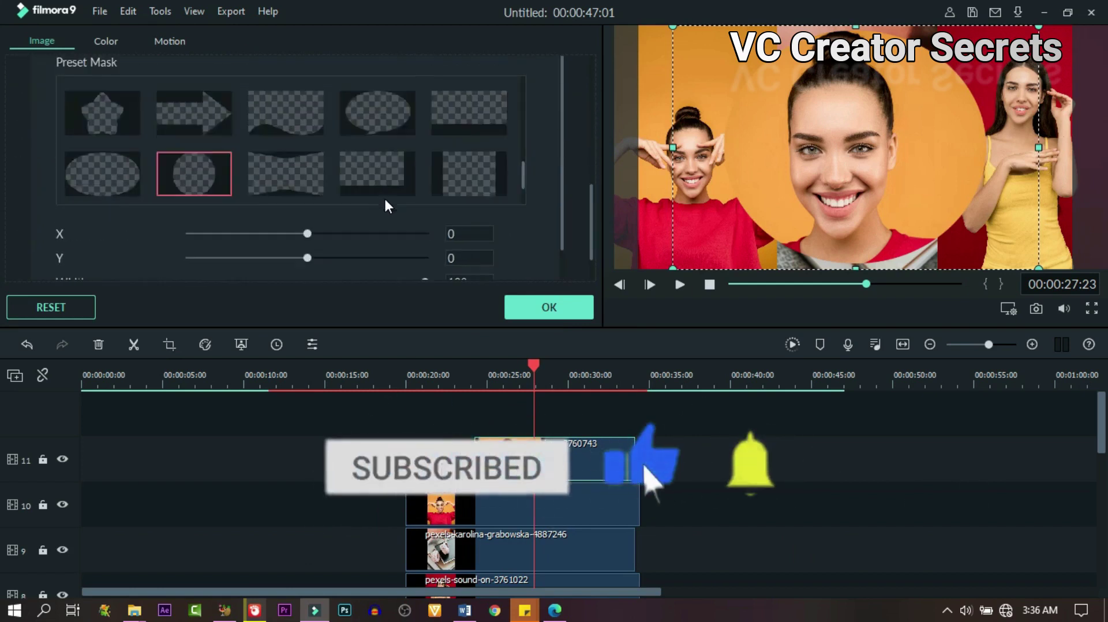
# - Enable a drop shadow on the pexels-sound-on-3760743 image with distance 3 and blur 0
pyautogui.scroll(2, 386, 206)
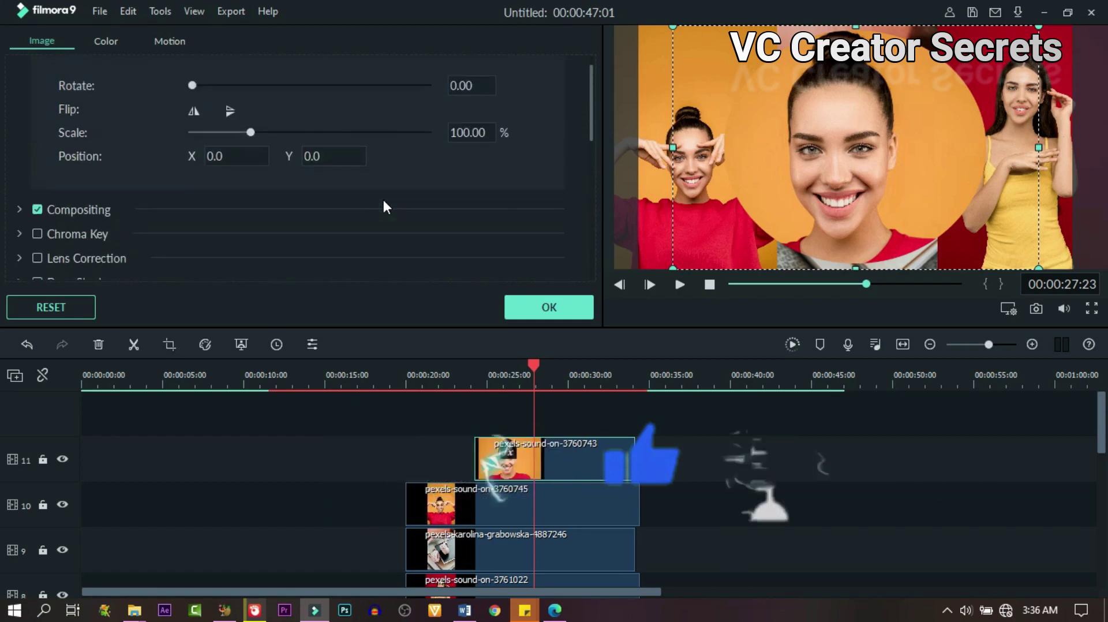
pyautogui.scroll(1, 386, 204)
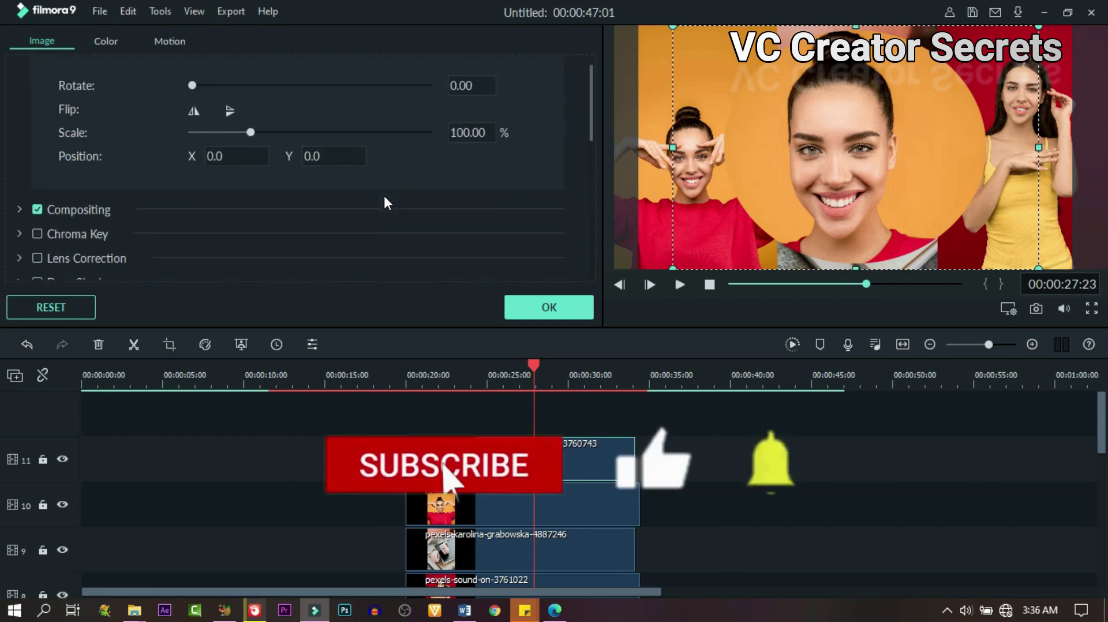
pyautogui.click(19, 234)
pyautogui.scroll(-1, 215, 231)
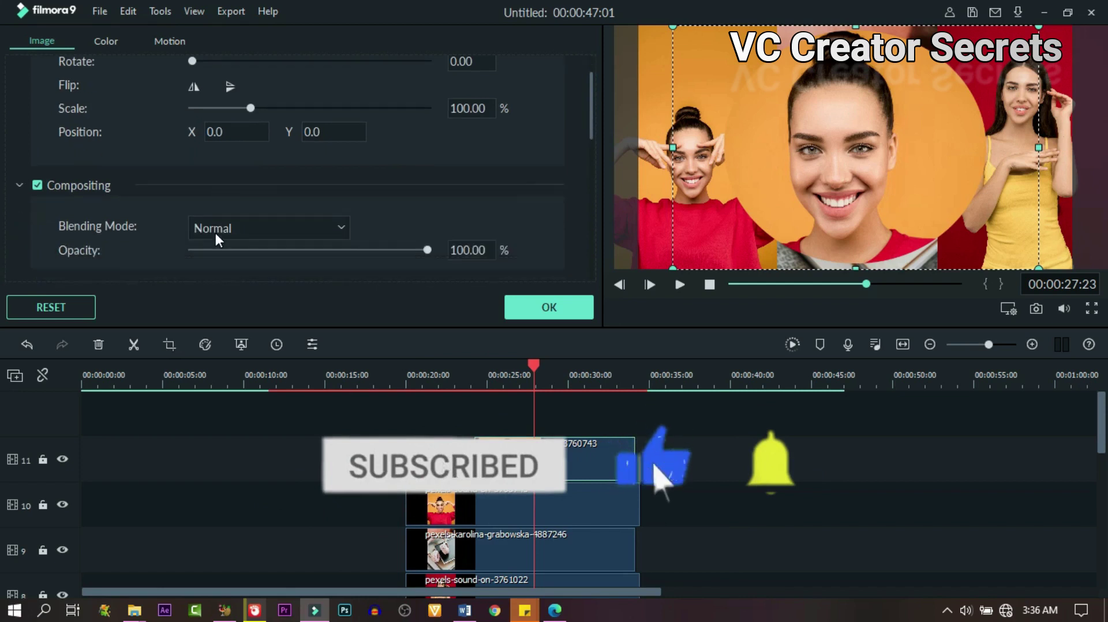
pyautogui.scroll(-1, 216, 226)
pyautogui.click(19, 183)
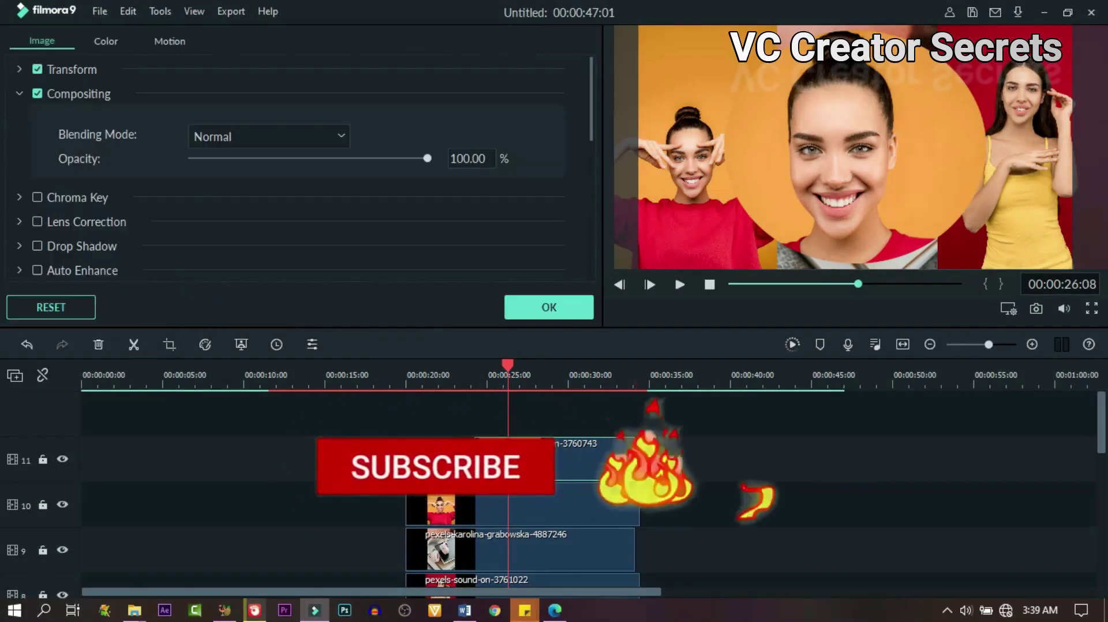
pyautogui.scroll(-2, 331, 231)
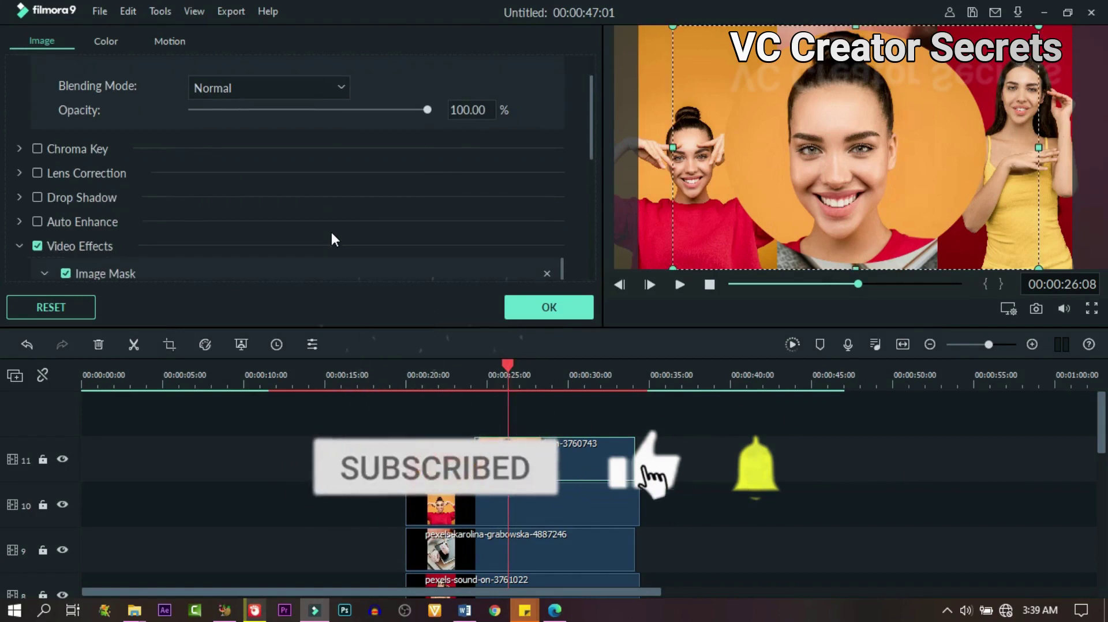
pyautogui.click(37, 197)
pyautogui.scroll(-3, 191, 209)
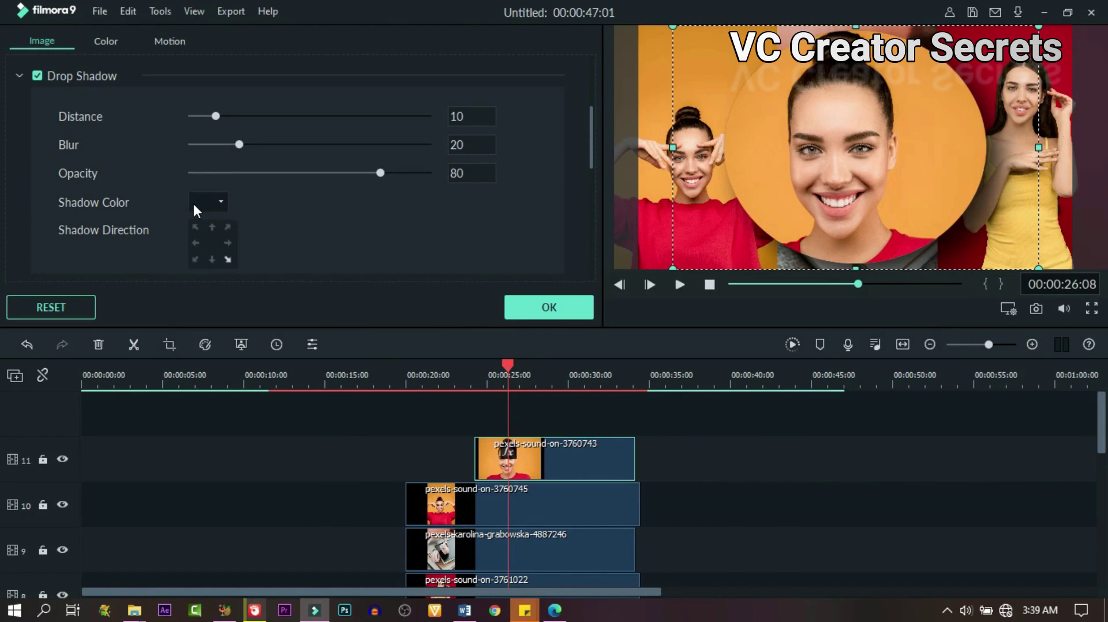
pyautogui.moveTo(239, 145); pyautogui.dragTo(194, 119)
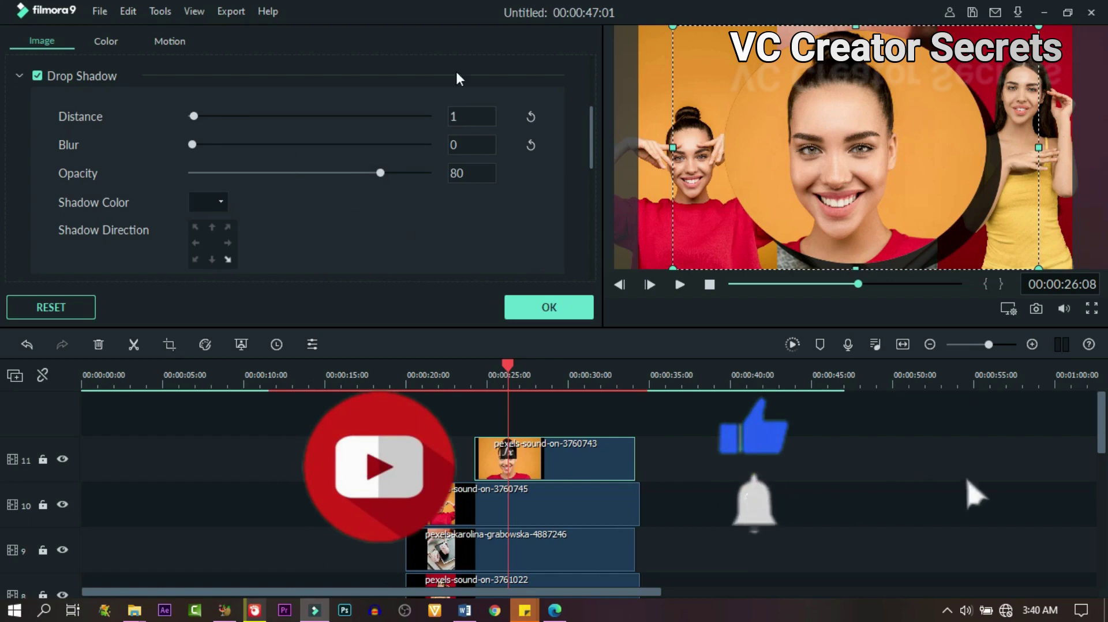
pyautogui.doubleClick(453, 116)
pyautogui.write('3')
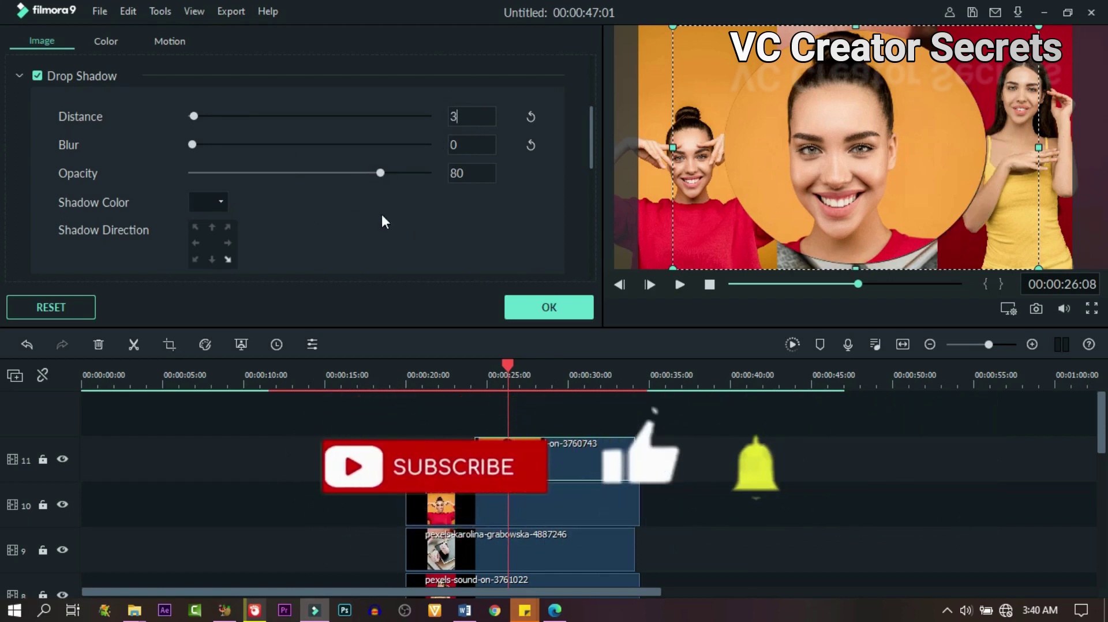
# - Set the drop shadow's direction to straight down and confirm the image settings
pyautogui.scroll(1, 382, 222)
pyautogui.scroll(3, 240, 220)
pyautogui.scroll(-5, 214, 188)
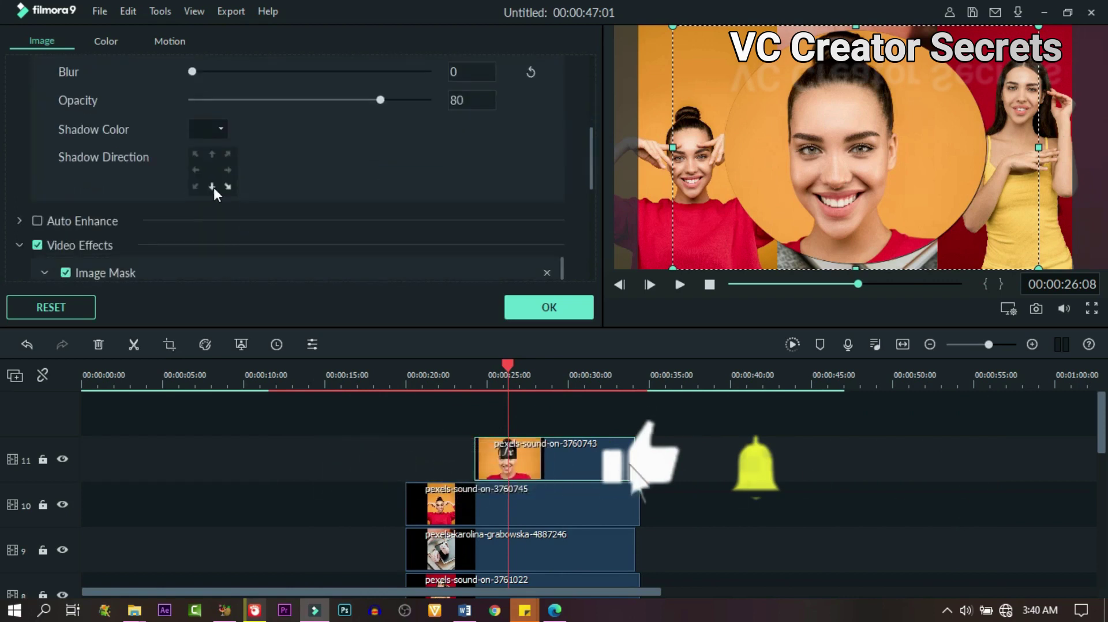
pyautogui.click(213, 187)
pyautogui.scroll(-4, 327, 217)
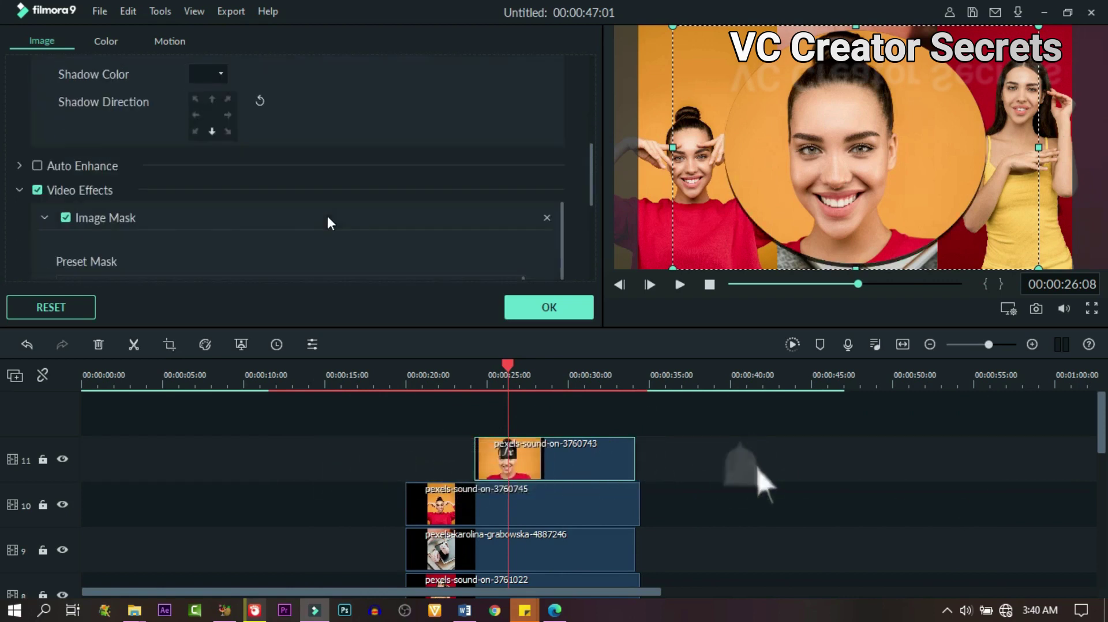
pyautogui.scroll(5, 359, 170)
pyautogui.click(542, 306)
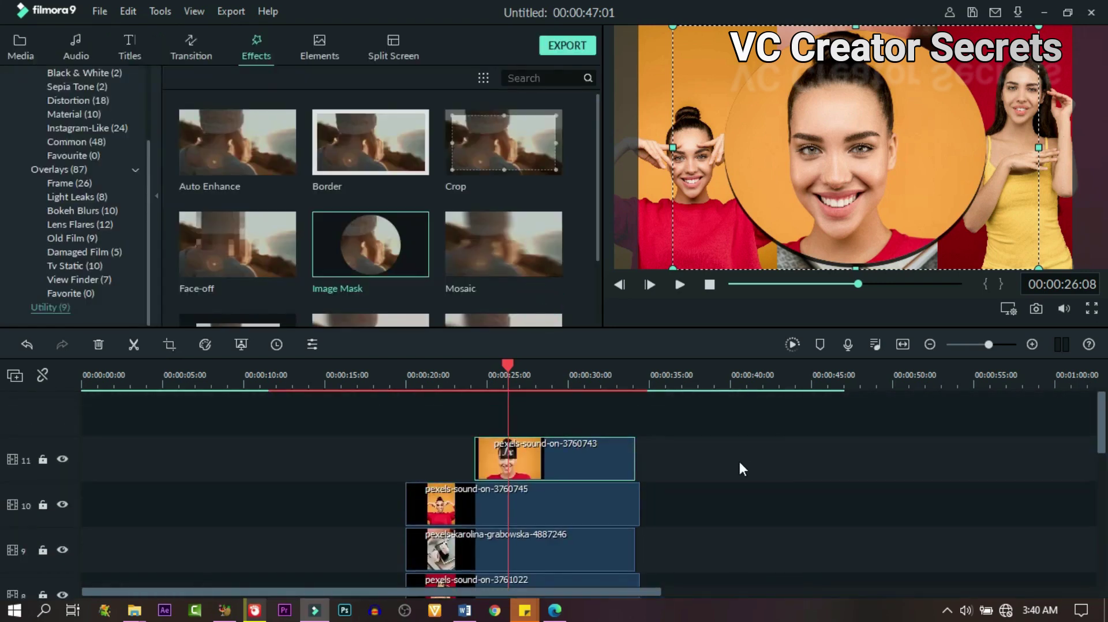
# - Trim the ends of the clips on tracks 10, 8 and 7 to 00:00:34:03
pyautogui.click(635, 376)
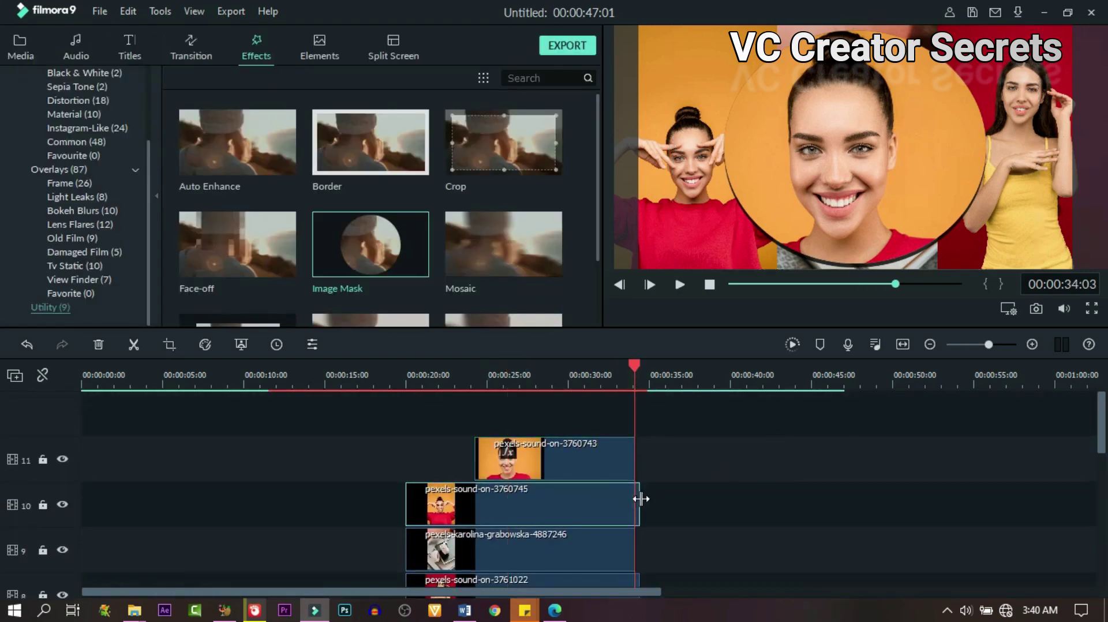
pyautogui.moveTo(639, 501); pyautogui.dragTo(643, 506)
pyautogui.scroll(-3, 629, 474)
pyautogui.moveTo(639, 449); pyautogui.dragTo(634, 446)
pyautogui.scroll(-1, 602, 426)
pyautogui.click(639, 443)
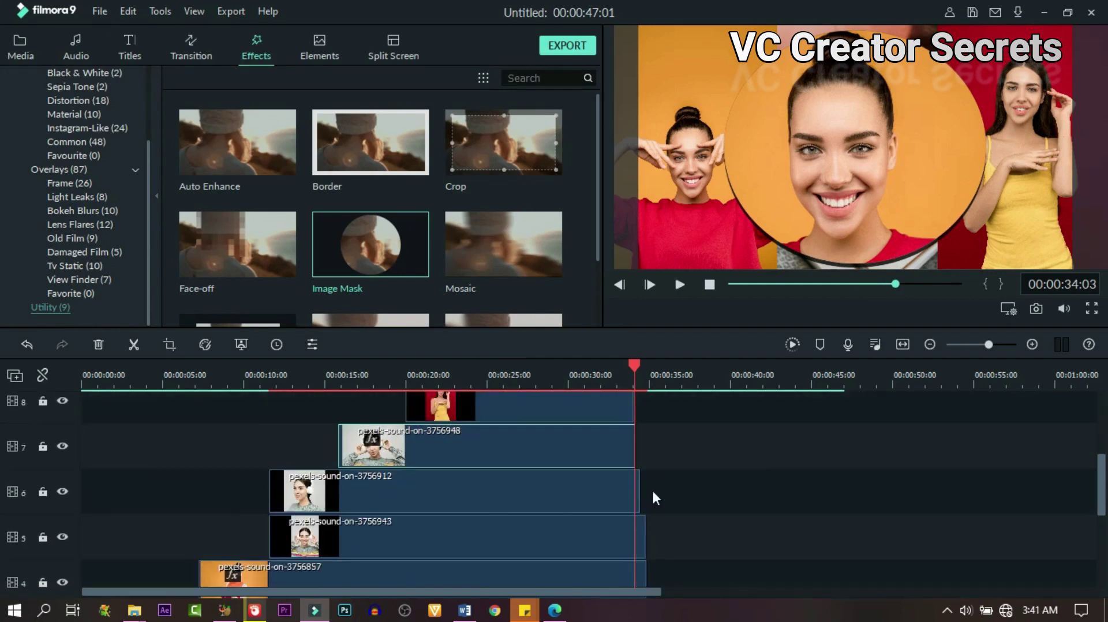
# - Trim the ends of the clips on tracks 6, 5 and 4 to 00:00:34:03
pyautogui.click(638, 495)
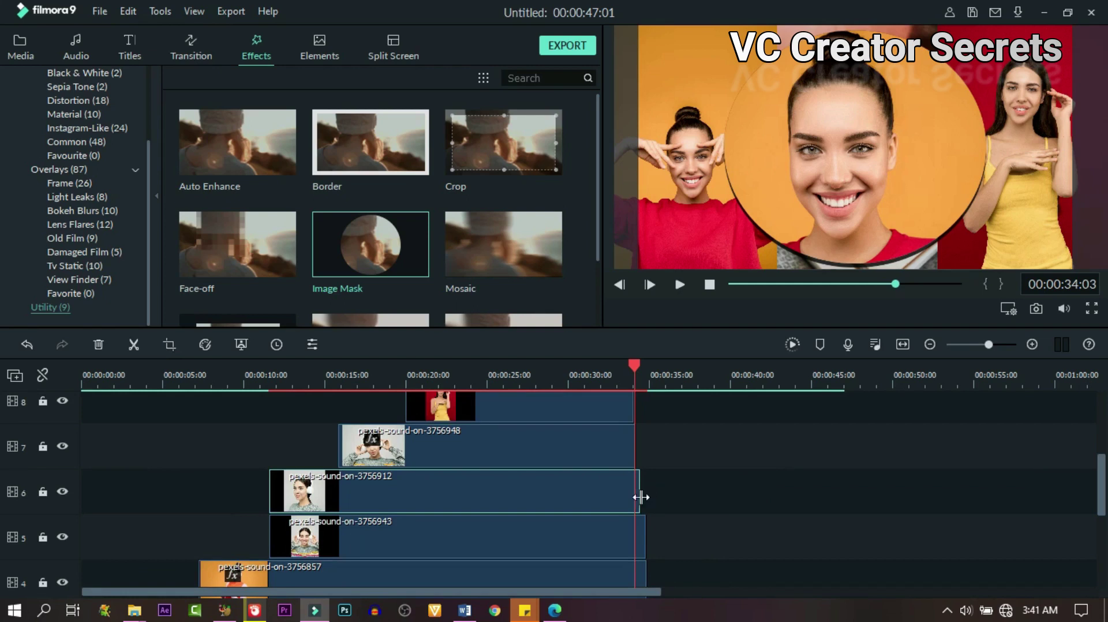
pyautogui.moveTo(639, 495); pyautogui.dragTo(634, 495)
pyautogui.scroll(-2, 653, 461)
pyautogui.moveTo(646, 443); pyautogui.dragTo(634, 443)
pyautogui.click(639, 480)
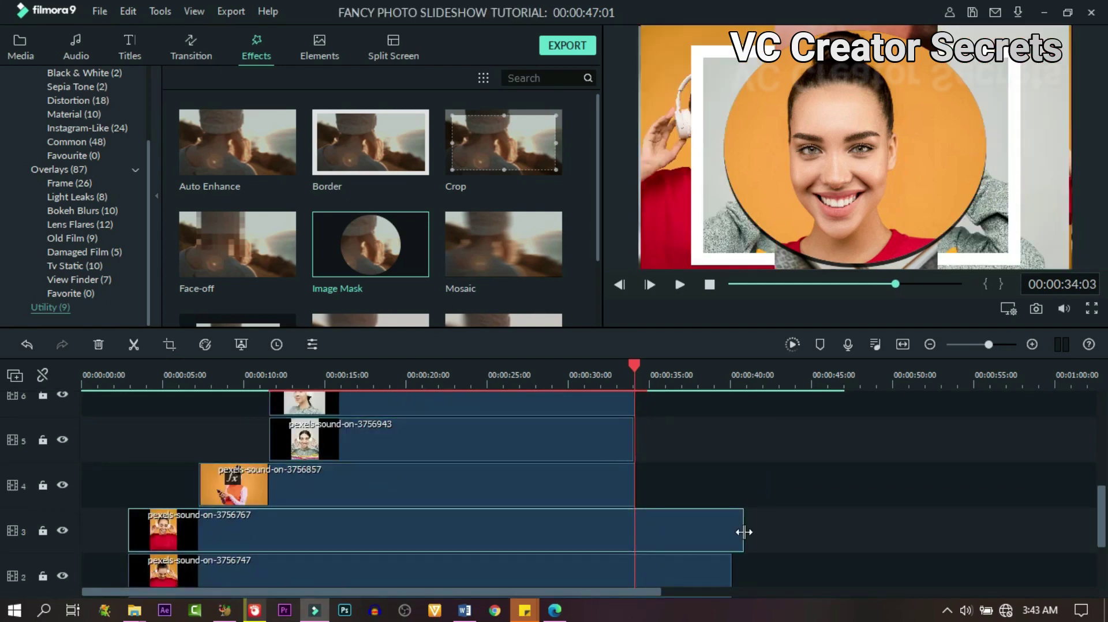
# - Trim the ends of the clips on tracks 3, 2 and 1 to 00:00:34:03
pyautogui.moveTo(742, 527); pyautogui.dragTo(634, 530)
pyautogui.scroll(-3, 686, 448)
pyautogui.moveTo(731, 448); pyautogui.dragTo(635, 461)
pyautogui.click(841, 491)
pyautogui.moveTo(844, 494); pyautogui.dragTo(635, 522)
pyautogui.scroll(8, 806, 497)
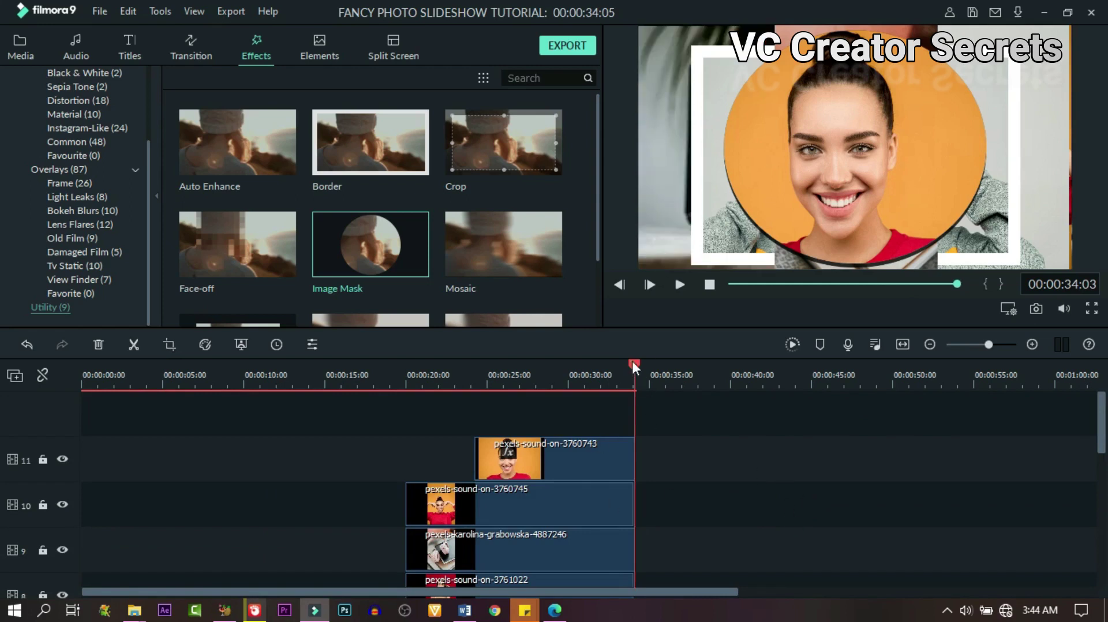
# - Trim the end of the pexels-sound-on-3756747 clip on track 2 to 00:00:32:00
pyautogui.click(603, 375)
pyautogui.scroll(-8, 612, 462)
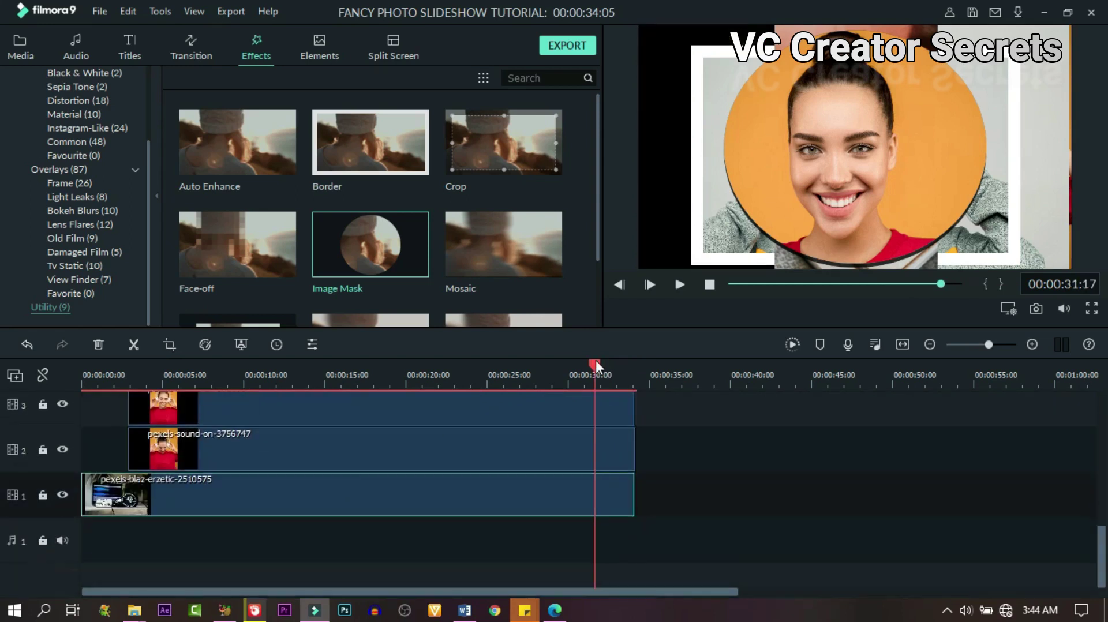
pyautogui.click(600, 366)
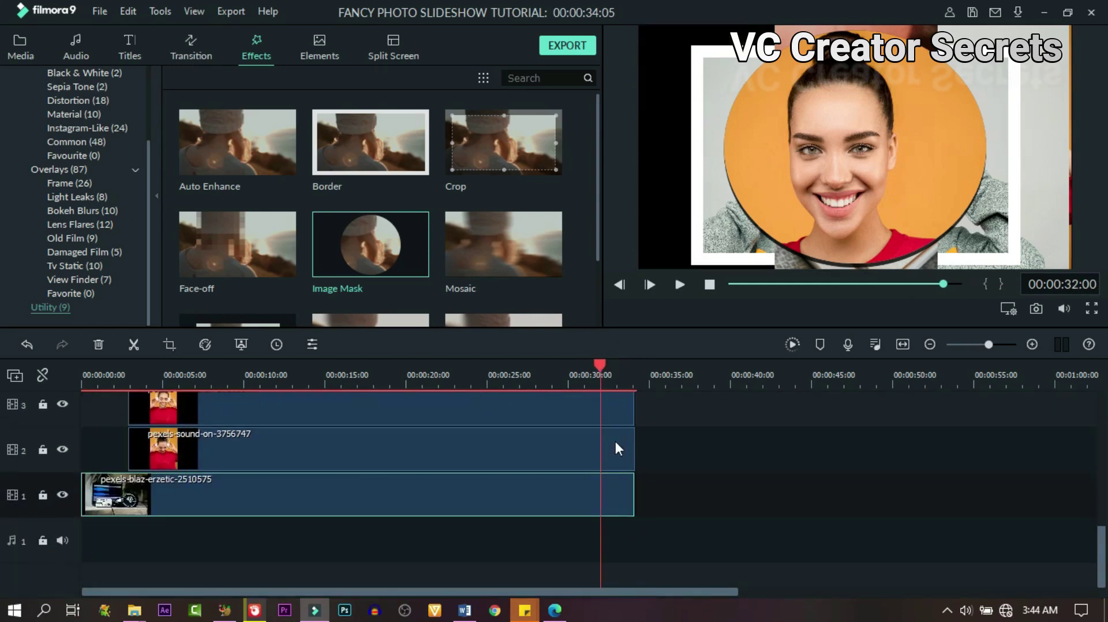
pyautogui.moveTo(635, 449); pyautogui.dragTo(601, 451)
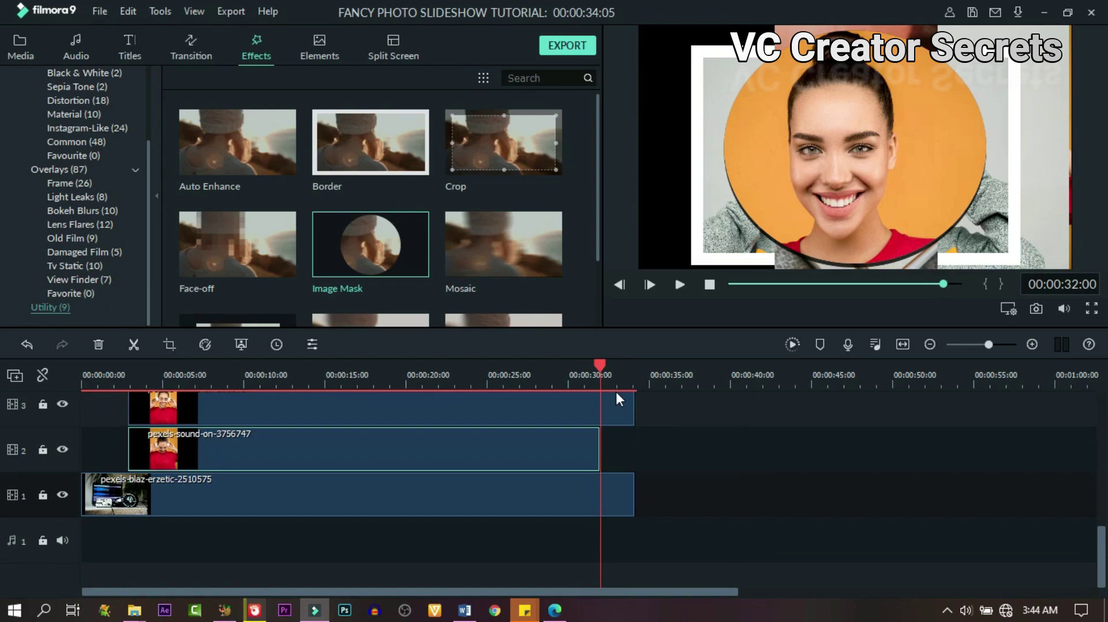
# - Trim the end of the pexels-sound-on-3760743 clip on track 11 to about 00:00:31:17 and place the playhead at 00:00:32:00
pyautogui.scroll(8, 616, 393)
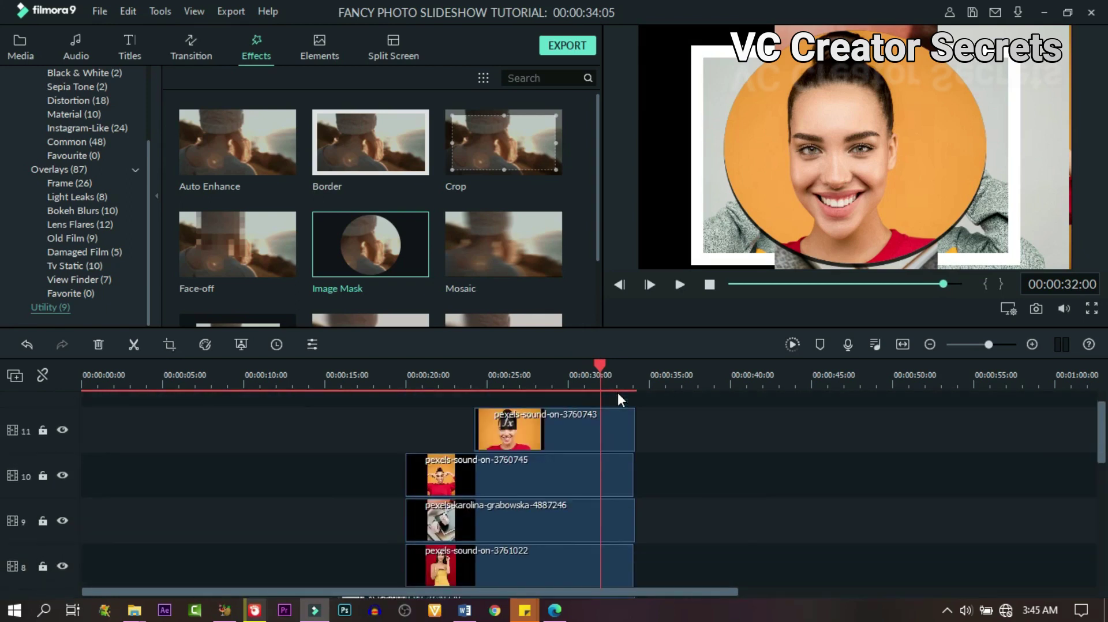
pyautogui.moveTo(599, 365); pyautogui.dragTo(596, 369)
pyautogui.scroll(-8, 609, 458)
pyautogui.scroll(8, 610, 455)
pyautogui.moveTo(635, 467); pyautogui.dragTo(594, 469)
pyautogui.click(600, 369)
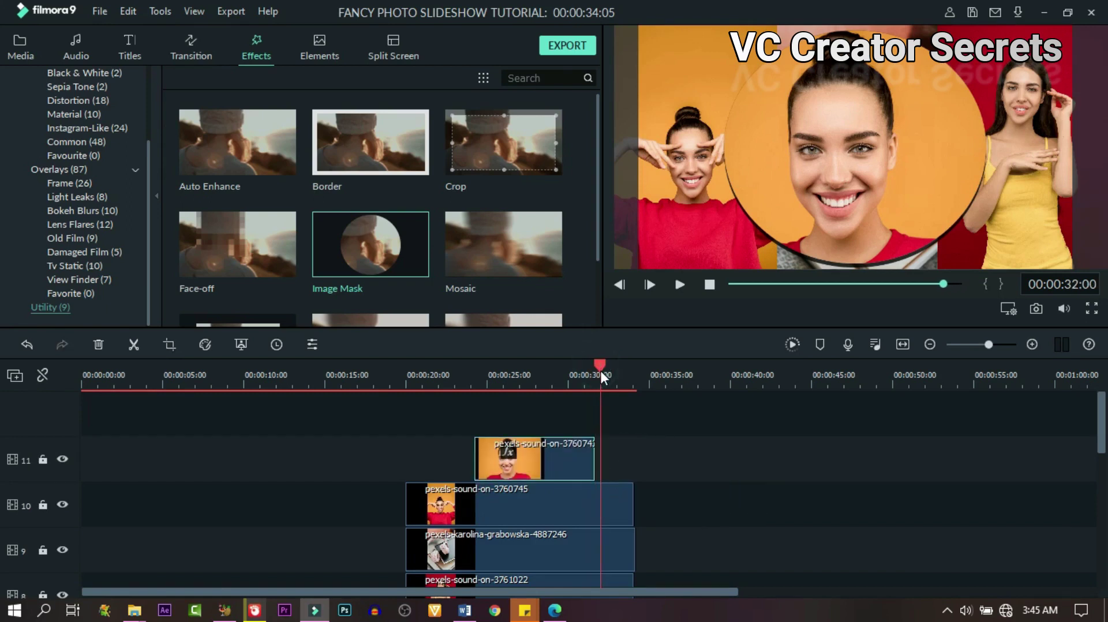
# - Stagger the clip ends by trimming track 10 to about 00:00:32:00, track 9 slightly past that, and track 8 to about 00:00:32:16
pyautogui.moveTo(633, 507); pyautogui.dragTo(599, 507)
pyautogui.click(609, 369)
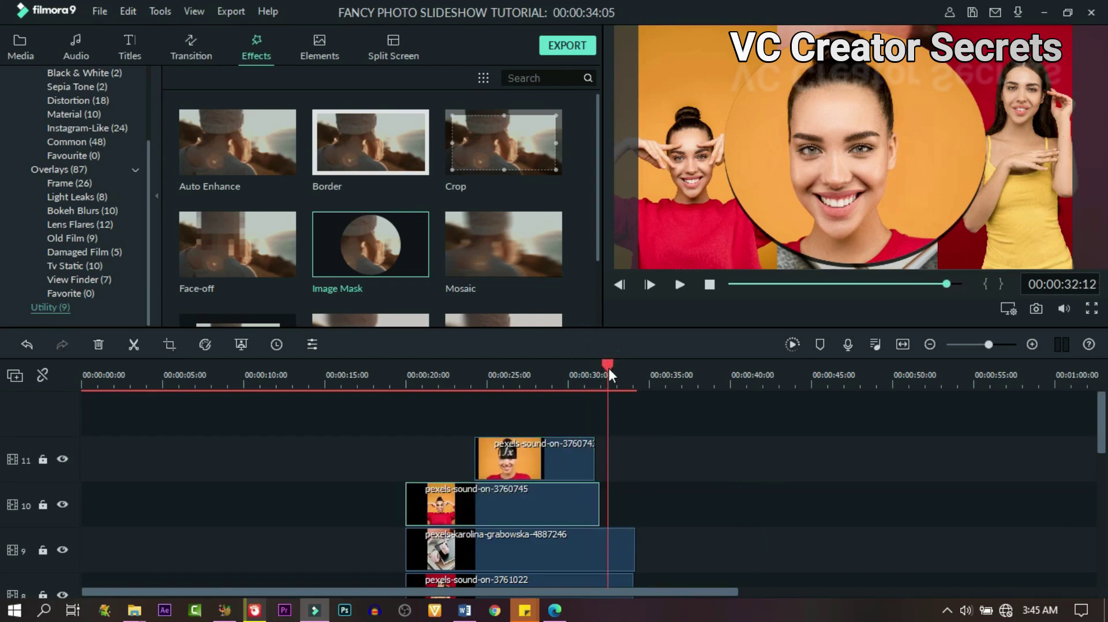
pyautogui.scroll(-2, 608, 364)
pyautogui.moveTo(608, 364); pyautogui.dragTo(604, 364)
pyautogui.moveTo(635, 454); pyautogui.dragTo(604, 453)
pyautogui.moveTo(632, 496); pyautogui.dragTo(610, 497)
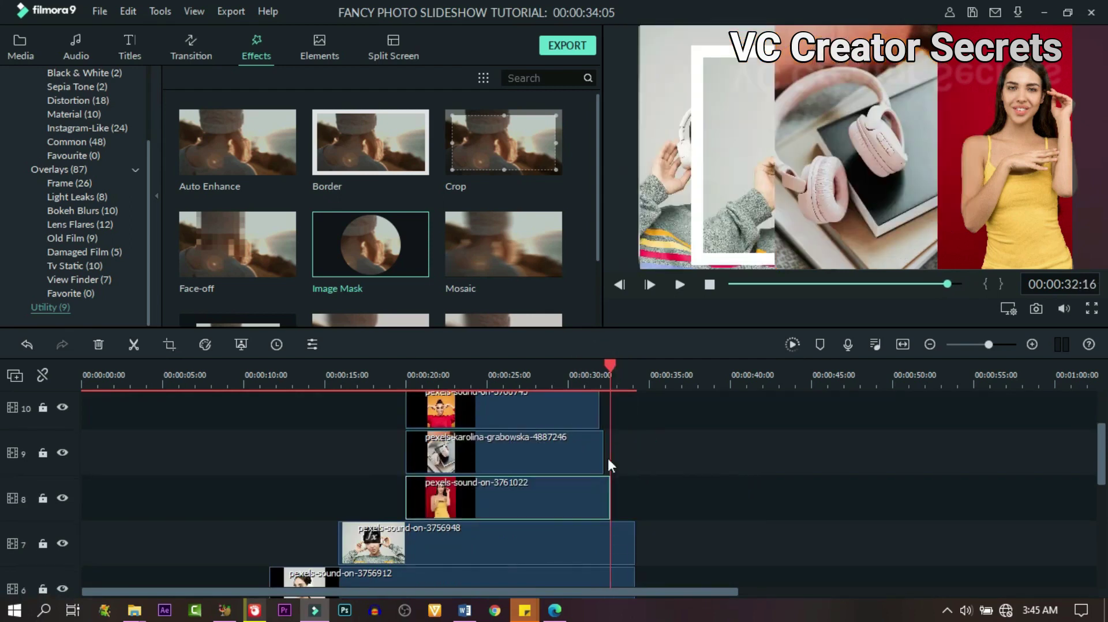
# - Place the playhead at 00:00:33:02 and trim the end of the pexels-sound-on-3756948 clip on track 7 to it
pyautogui.moveTo(617, 378); pyautogui.dragTo(618, 370)
pyautogui.moveTo(621, 543); pyautogui.dragTo(617, 543)
pyautogui.scroll(-2, 628, 505)
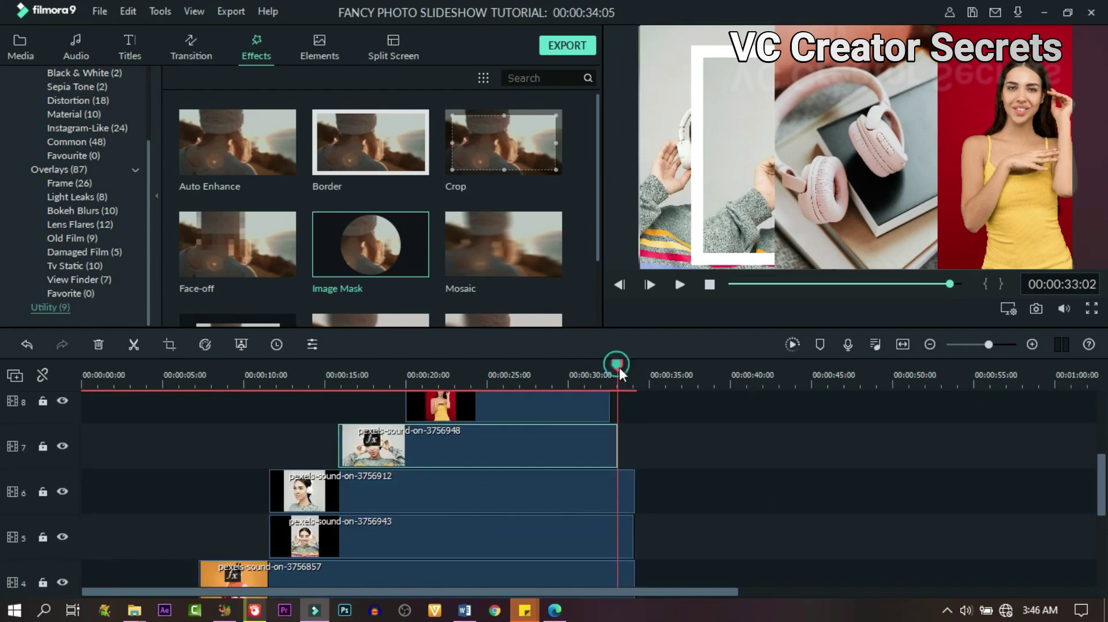
# - Trim the ends of the clips on tracks 6 and 5 to a shared point slightly after the track 7 clip's end
pyautogui.moveTo(619, 368); pyautogui.dragTo(624, 369)
pyautogui.moveTo(634, 487); pyautogui.dragTo(624, 487)
pyautogui.moveTo(632, 532); pyautogui.dragTo(623, 532)
pyautogui.scroll(-3, 631, 404)
# - Extend the ends of the clips on tracks 3 and 2 to 00:00:34:24 and the track 1 clip to 00:00:35:18
pyautogui.moveTo(632, 382); pyautogui.dragTo(632, 369)
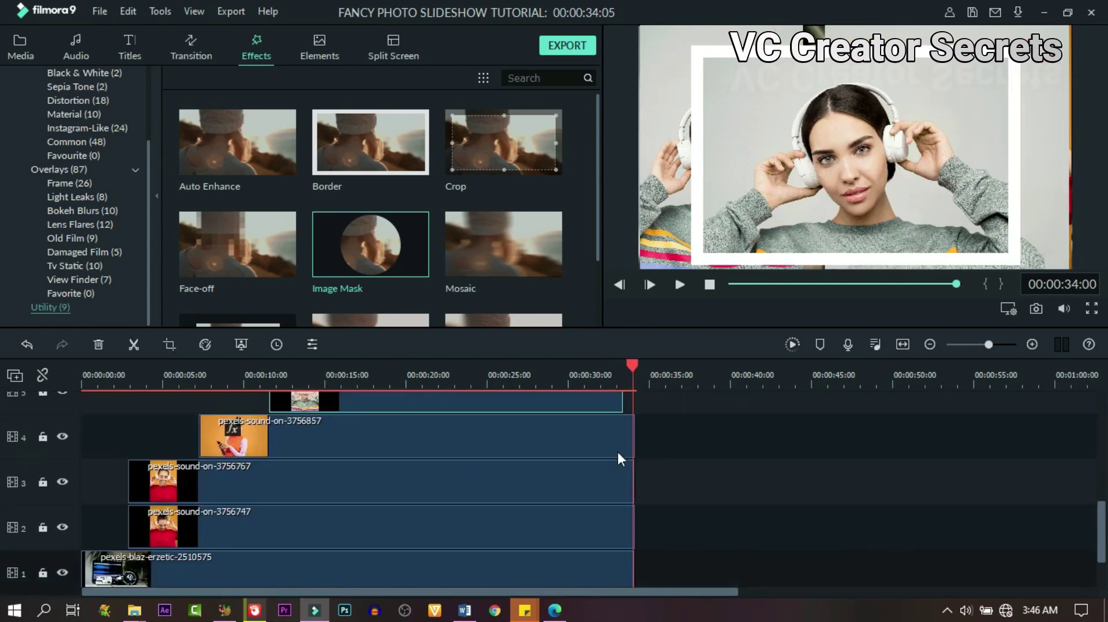
pyautogui.moveTo(634, 470); pyautogui.dragTo(647, 470)
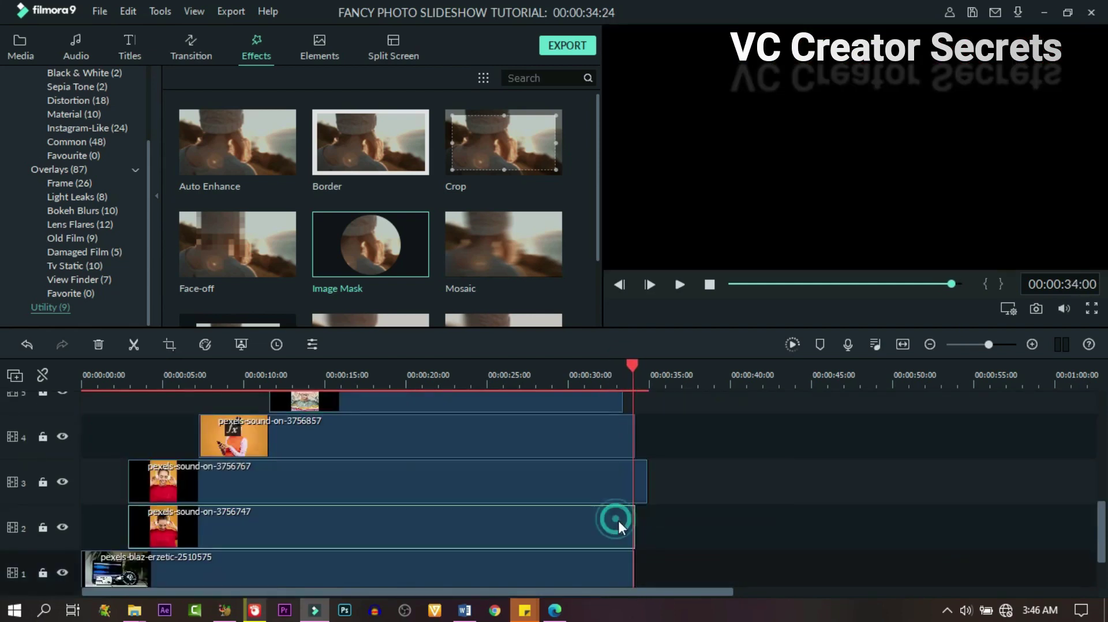
pyautogui.moveTo(634, 524); pyautogui.dragTo(660, 537)
pyautogui.scroll(-1, 645, 508)
pyautogui.scroll(5, 702, 502)
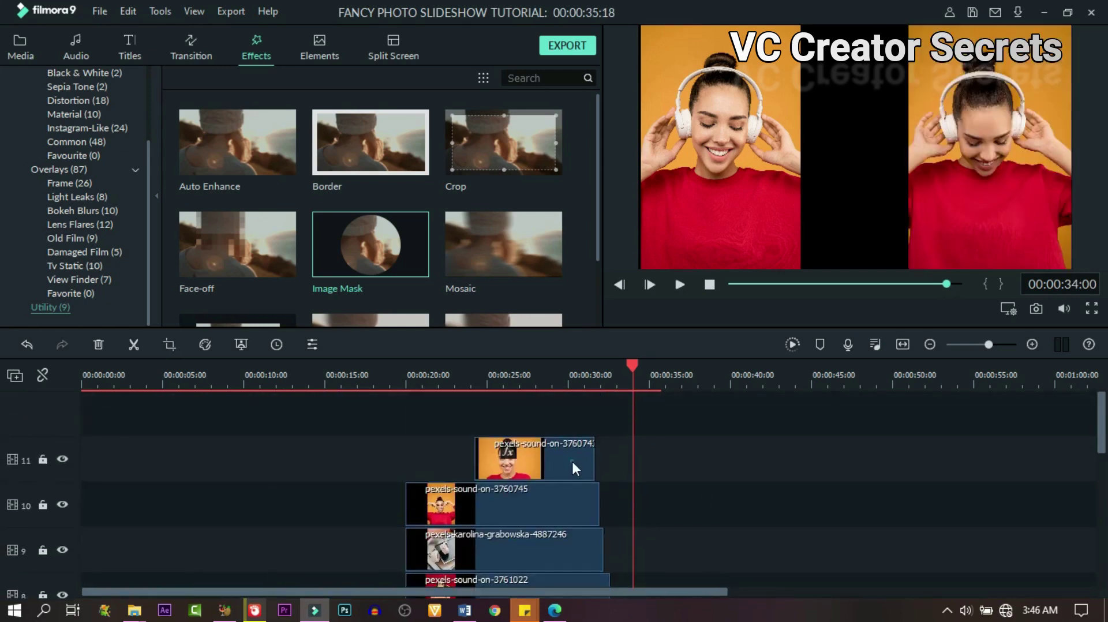
# - Shorten the ends of the clips on tracks 11 and 10 slightly, keeping track 11 ending first
pyautogui.moveTo(595, 464); pyautogui.dragTo(587, 464)
pyautogui.moveTo(599, 504); pyautogui.dragTo(595, 502)
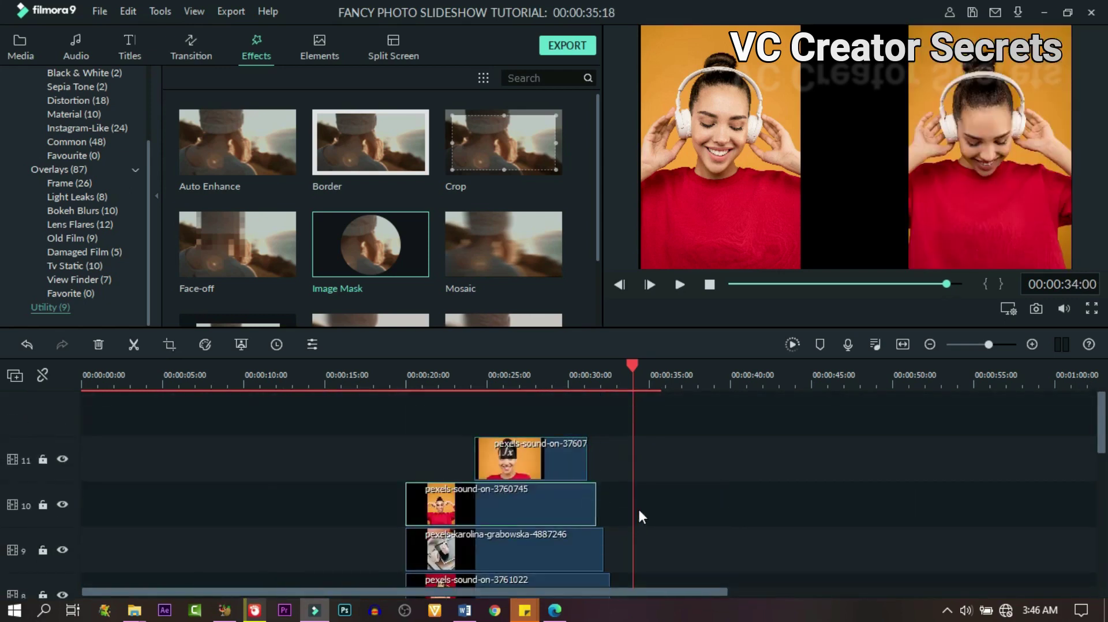
# - Play the slideshow from the beginning to review the staggered layers
pyautogui.scroll(-5, 639, 501)
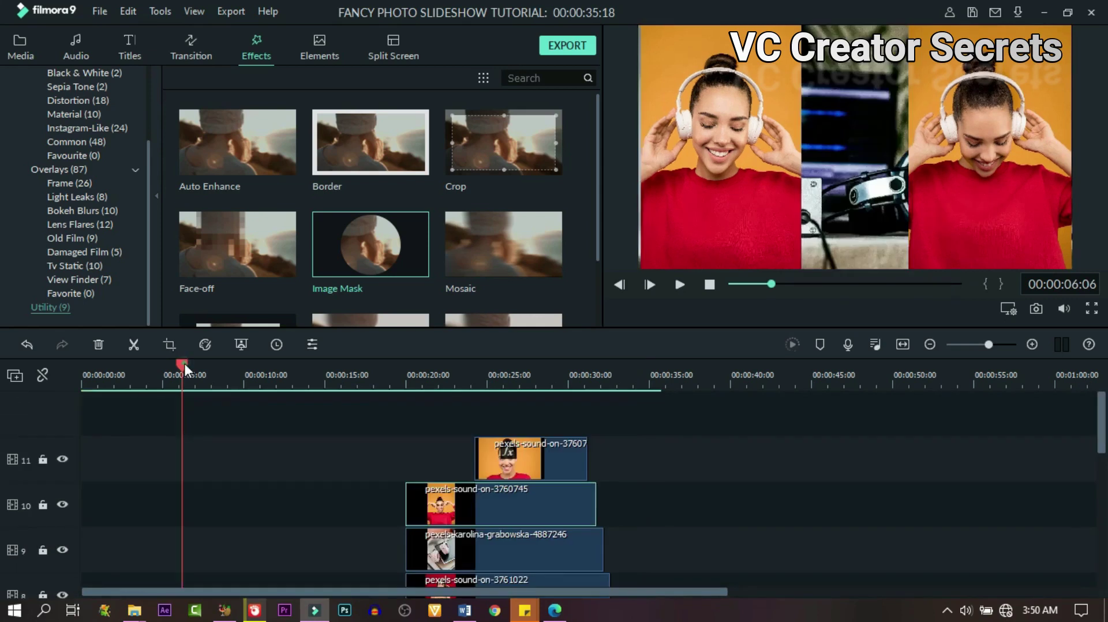
pyautogui.click(83, 378)
pyautogui.press('space')
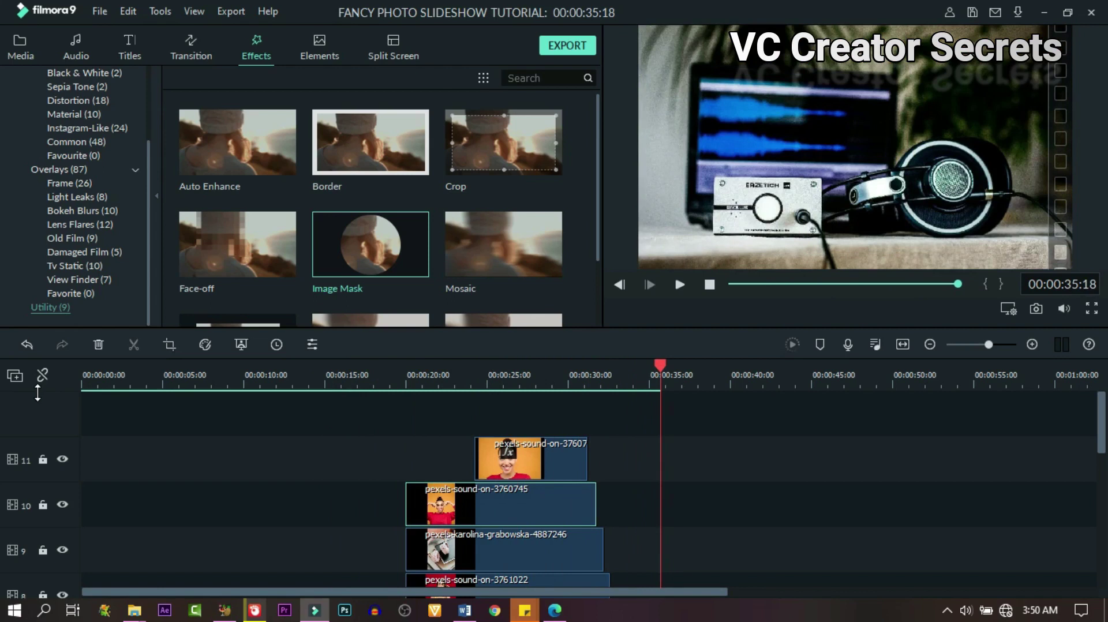
# - Place the playhead at 00:00:04:16 and open the motion presets for the pexels-sound-on-3756767 clip on track 3
pyautogui.scroll(-5, 658, 407)
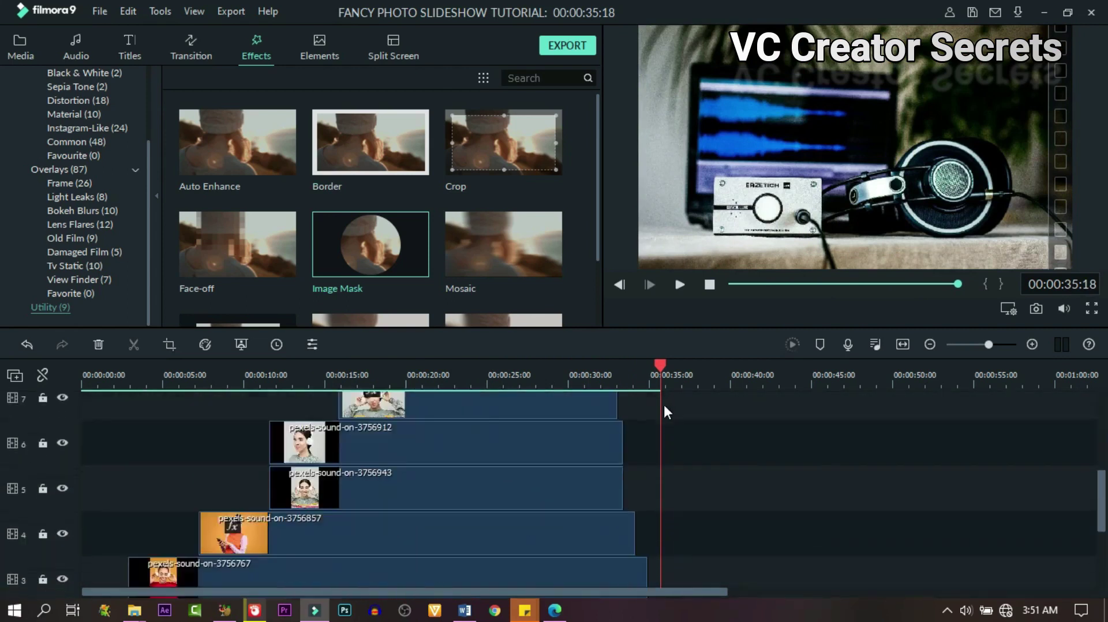
pyautogui.scroll(-3, 664, 407)
pyautogui.click(156, 374)
pyautogui.click(166, 433)
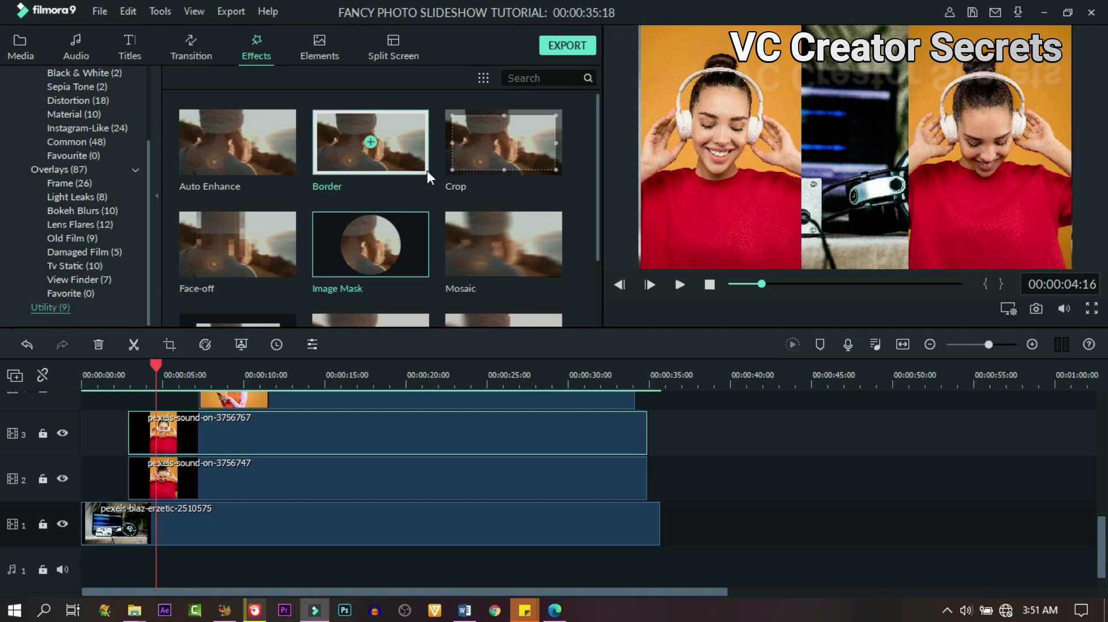
pyautogui.click(19, 45)
pyautogui.doubleClick(167, 430)
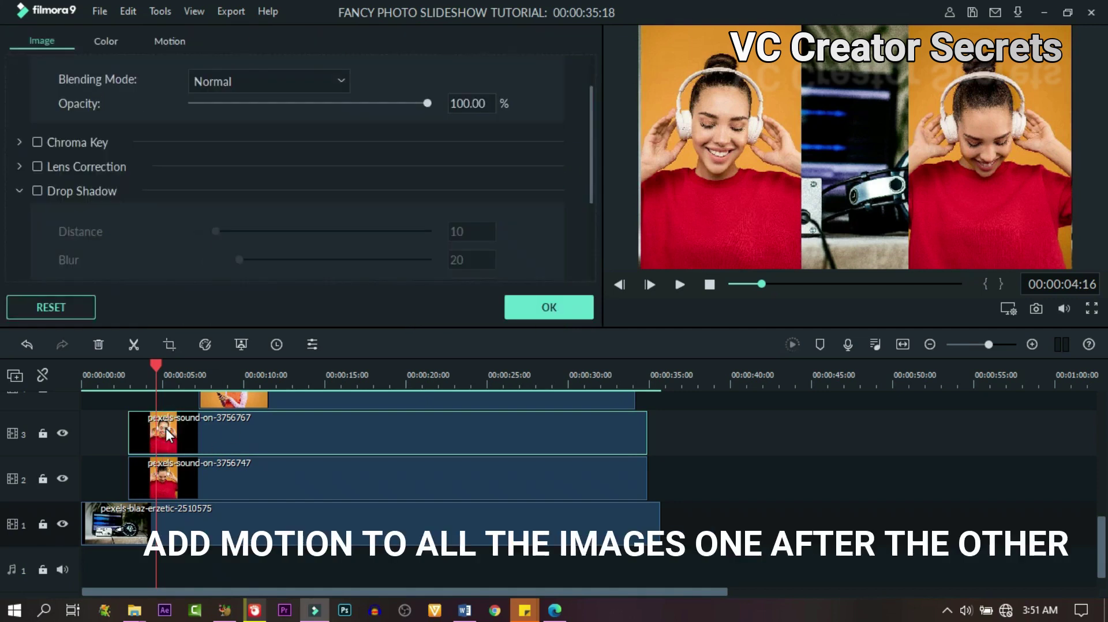
pyautogui.click(169, 42)
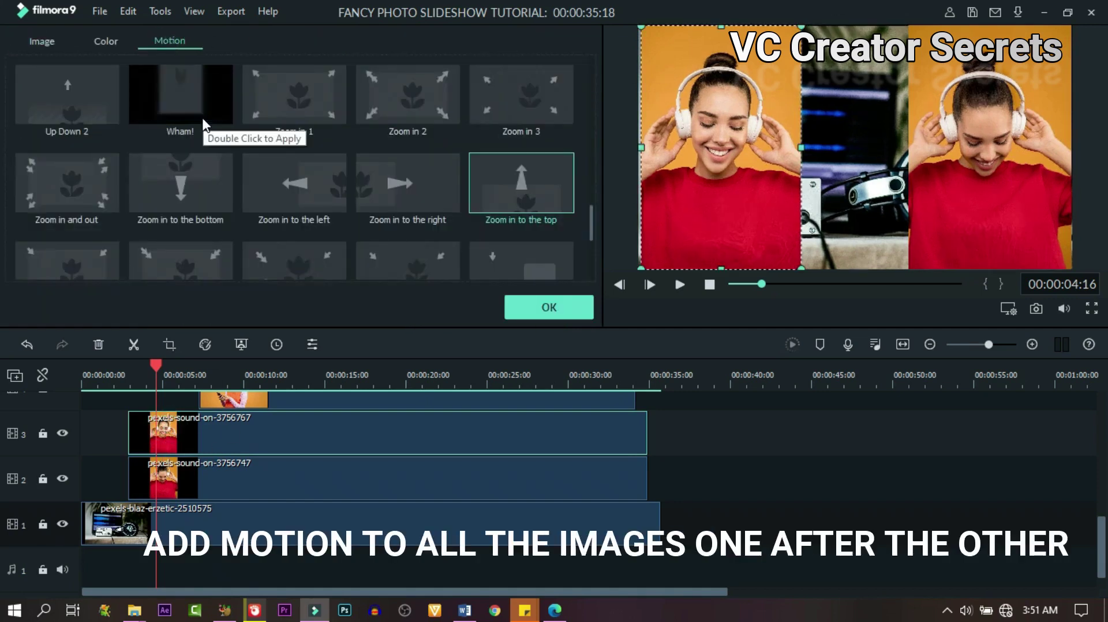
# - Apply the Flip Down2 motion to the pexels-sound-on-3756747 clip on track 2 and Flip Up1 to the pexels-sound-on-3756767 clip on track 3
pyautogui.scroll(-3, 299, 175)
pyautogui.scroll(6, 300, 172)
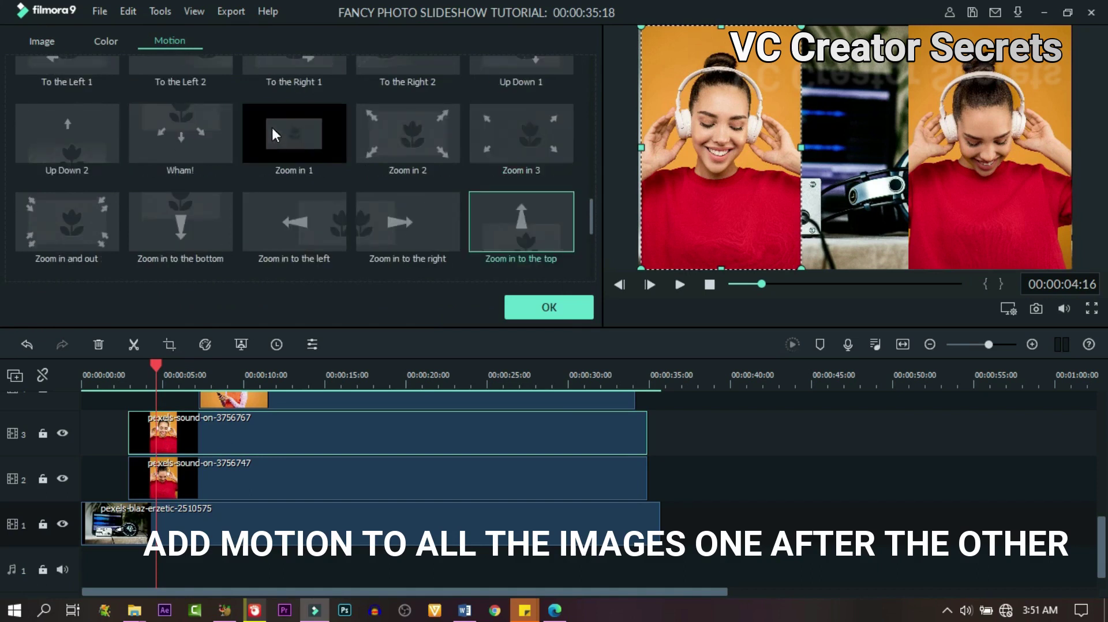
pyautogui.scroll(3, 306, 136)
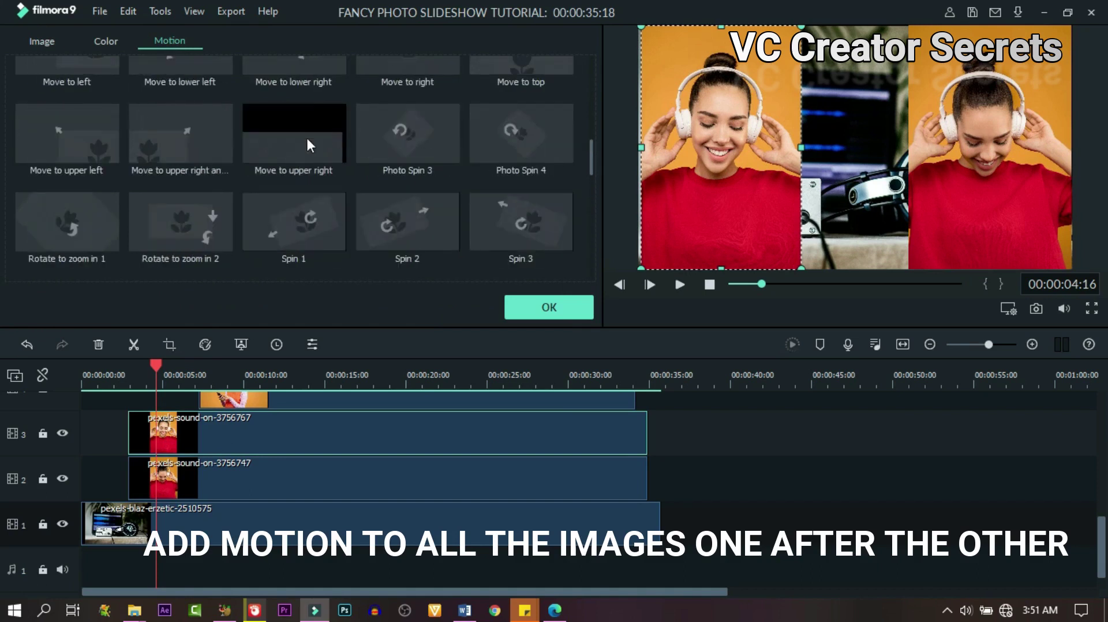
pyautogui.scroll(5, 395, 142)
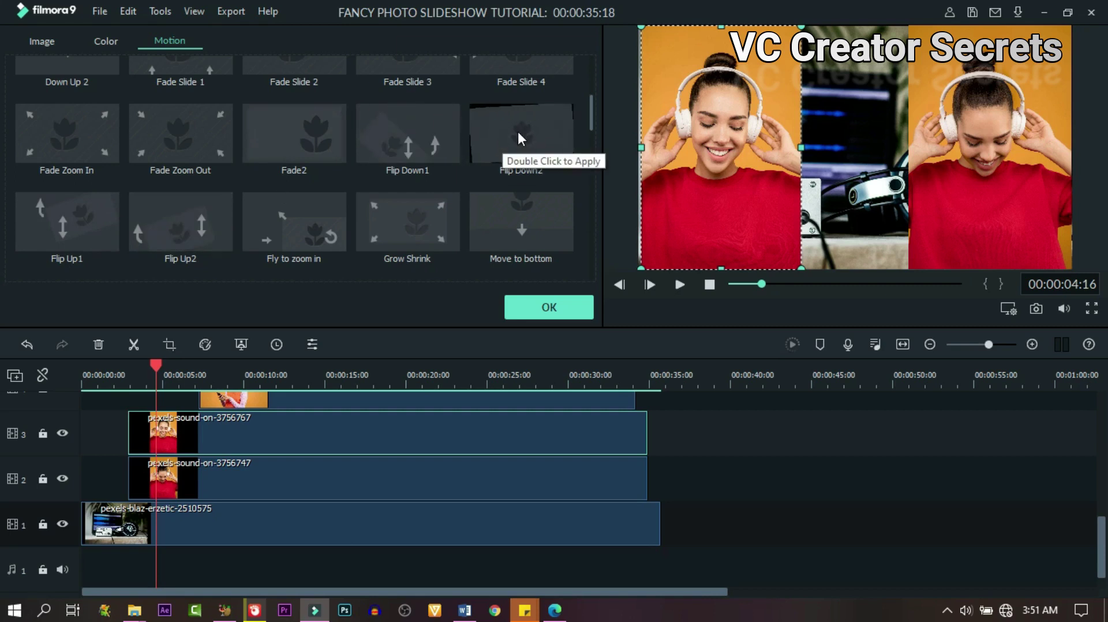
pyautogui.click(218, 466)
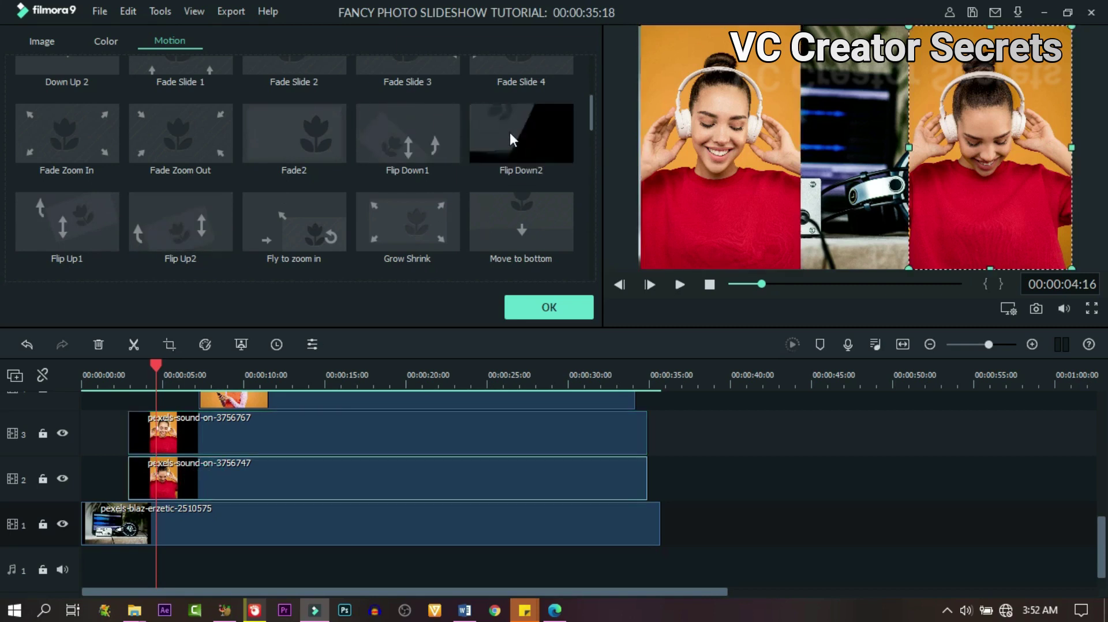
pyautogui.doubleClick(510, 133)
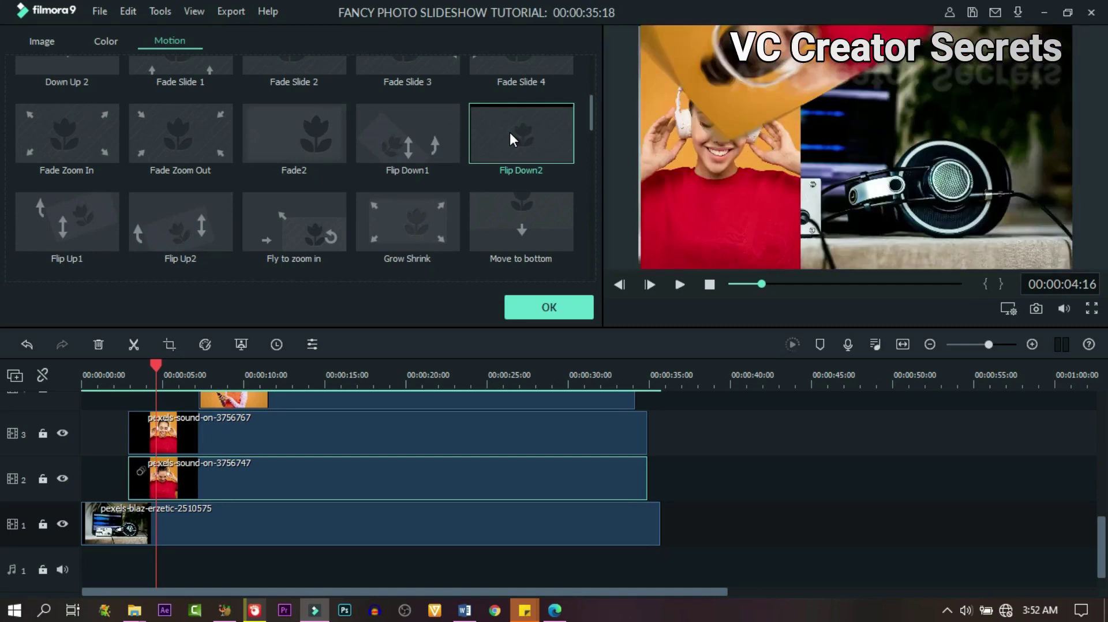
pyautogui.click(266, 424)
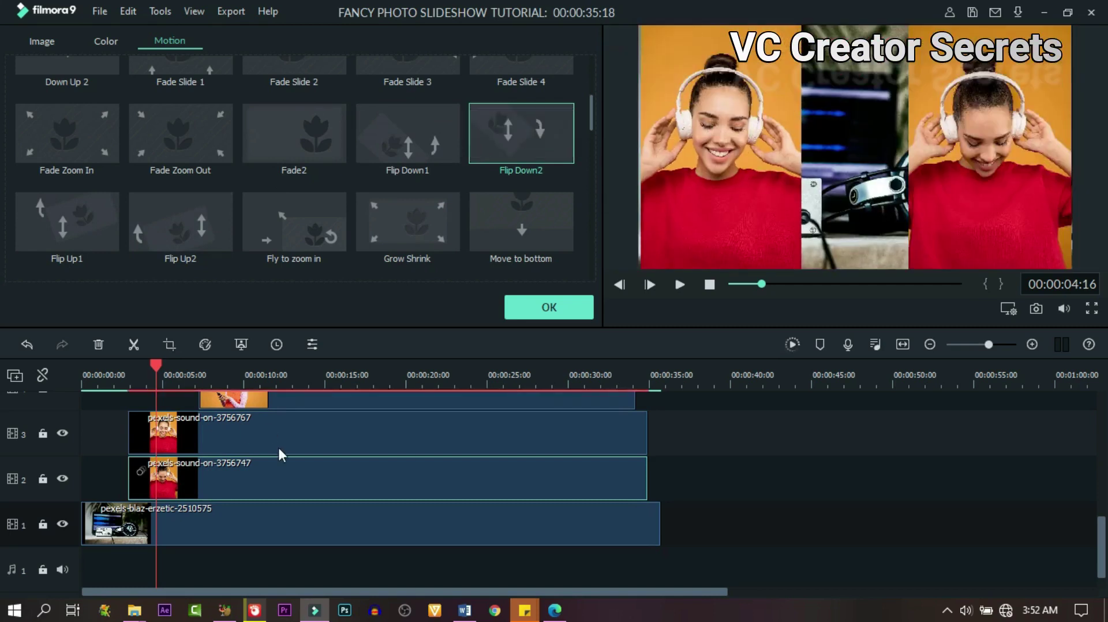
pyautogui.doubleClick(82, 218)
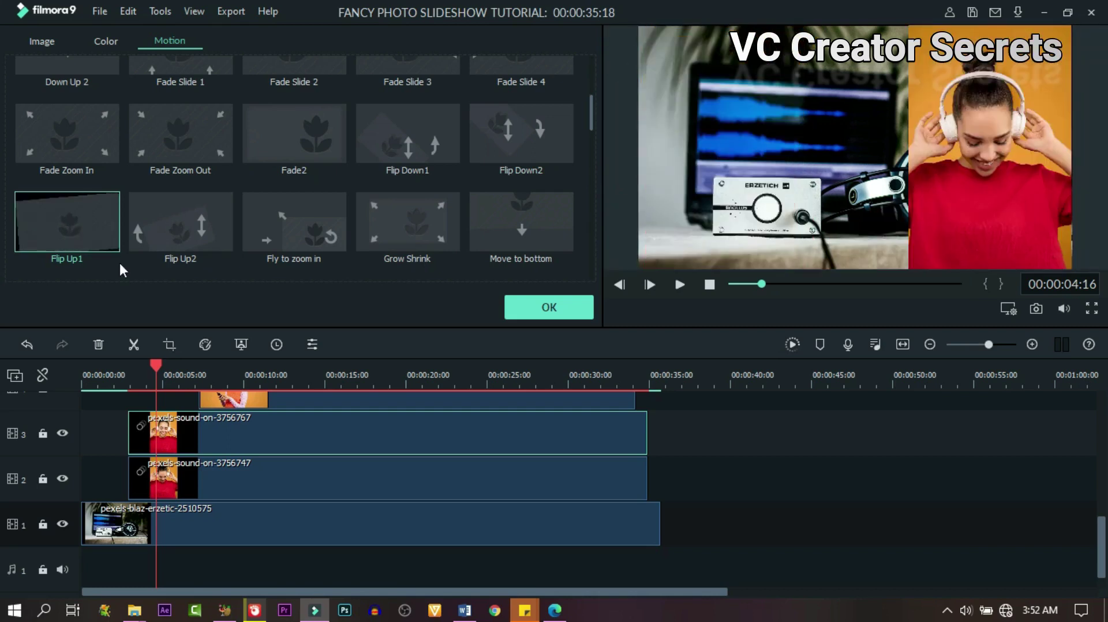
# - Place the playhead at 00:00:09:10 and apply the Zoom in 2 motion to the pexels-sound-on-3756857 clip on track 4
pyautogui.scroll(2, 222, 421)
pyautogui.click(224, 383)
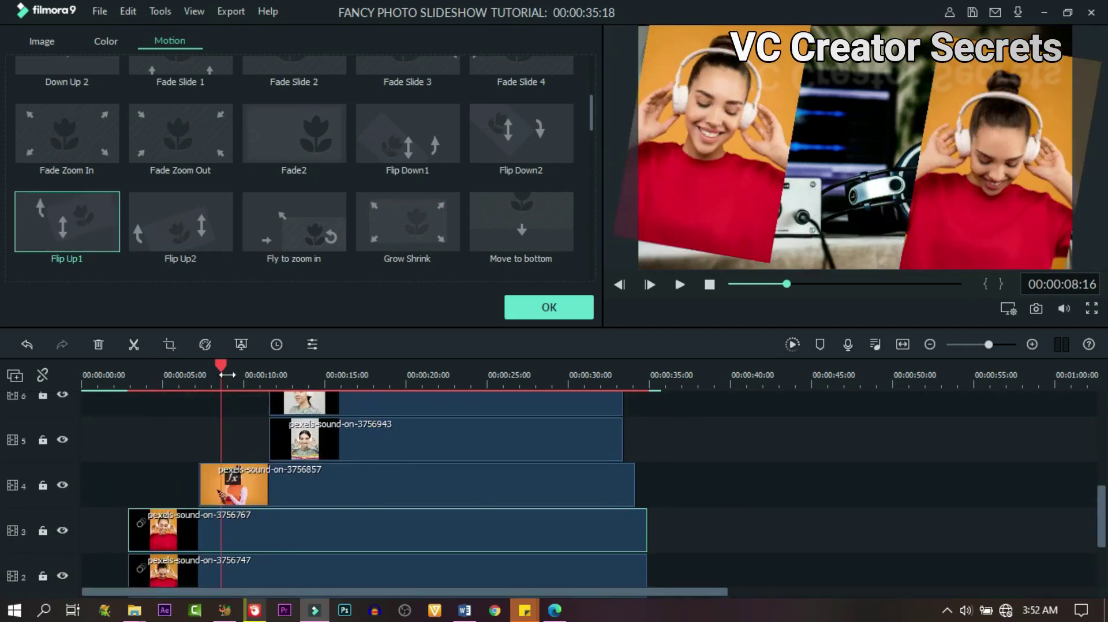
pyautogui.moveTo(220, 363); pyautogui.dragTo(234, 363)
pyautogui.click(279, 472)
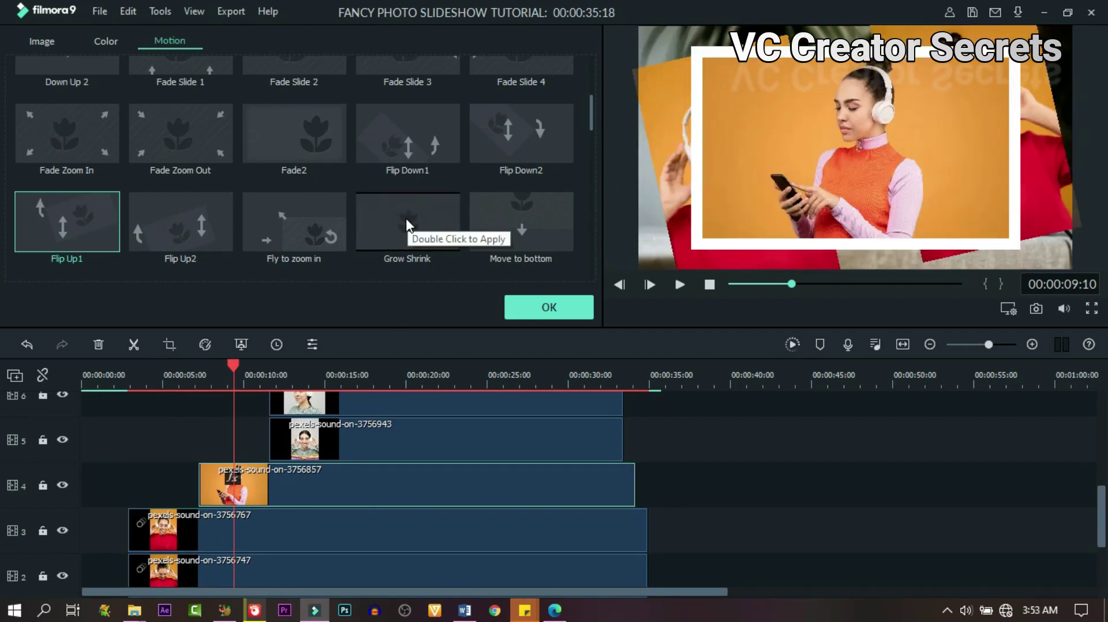
pyautogui.scroll(-10, 406, 218)
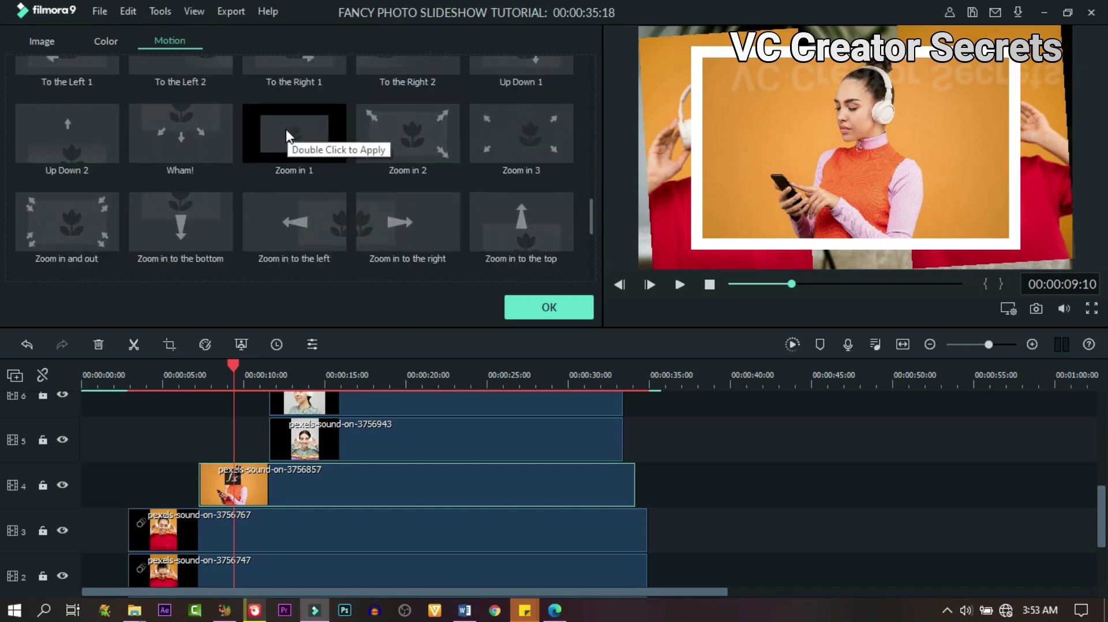
pyautogui.doubleClick(410, 136)
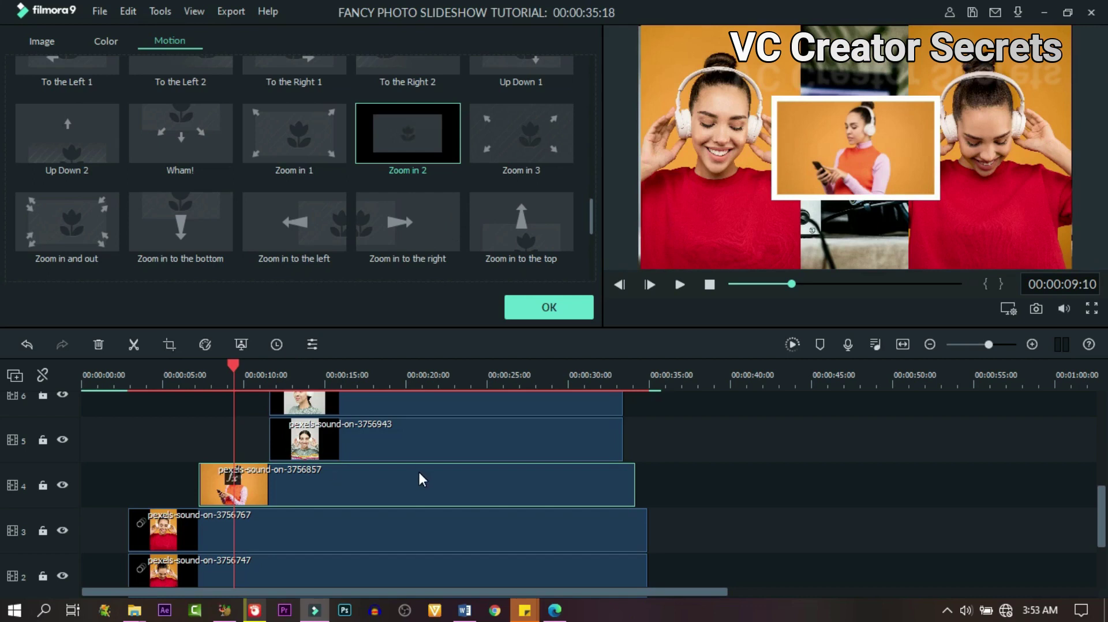
# - Place the playhead at 00:00:13:02 and select the pexels-sound-on-3756912 clip on track 6 for a motion preset
pyautogui.scroll(1, 418, 470)
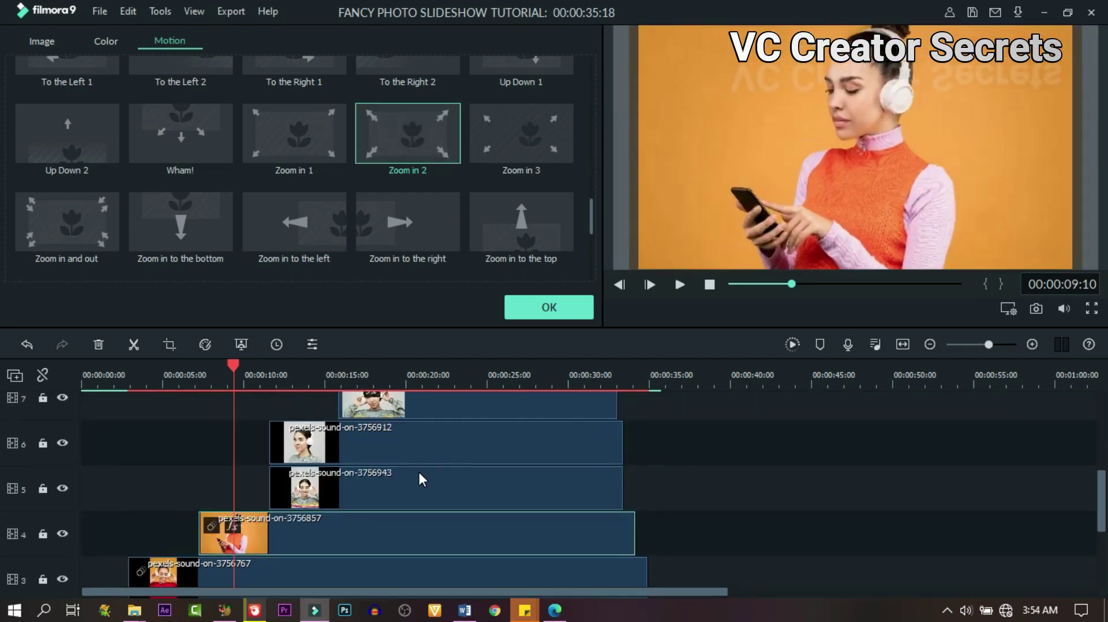
pyautogui.click(294, 376)
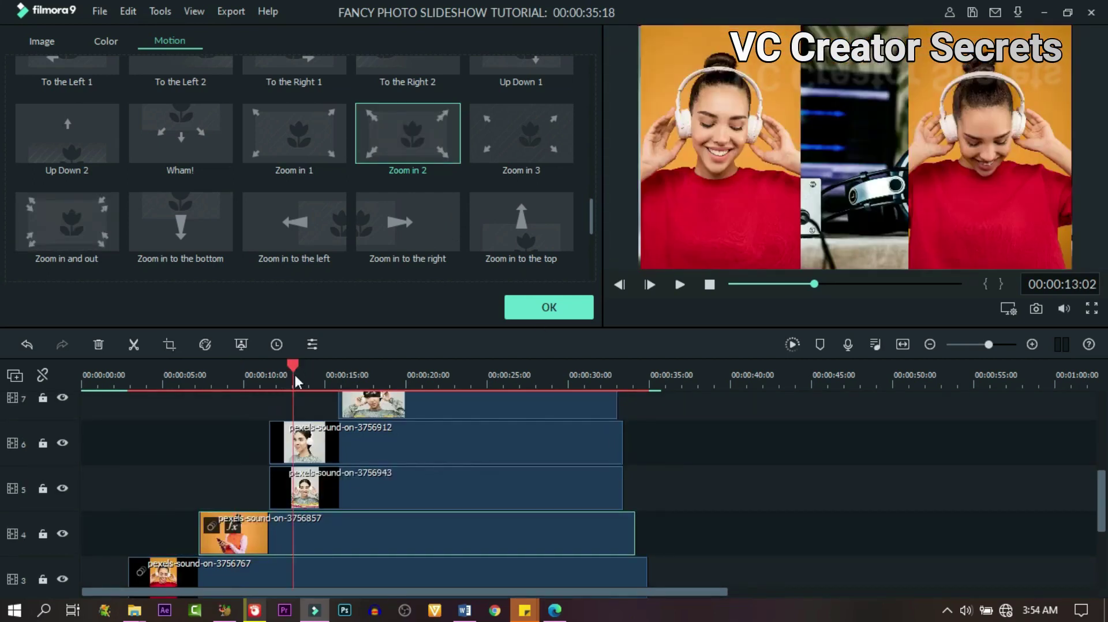
pyautogui.click(305, 435)
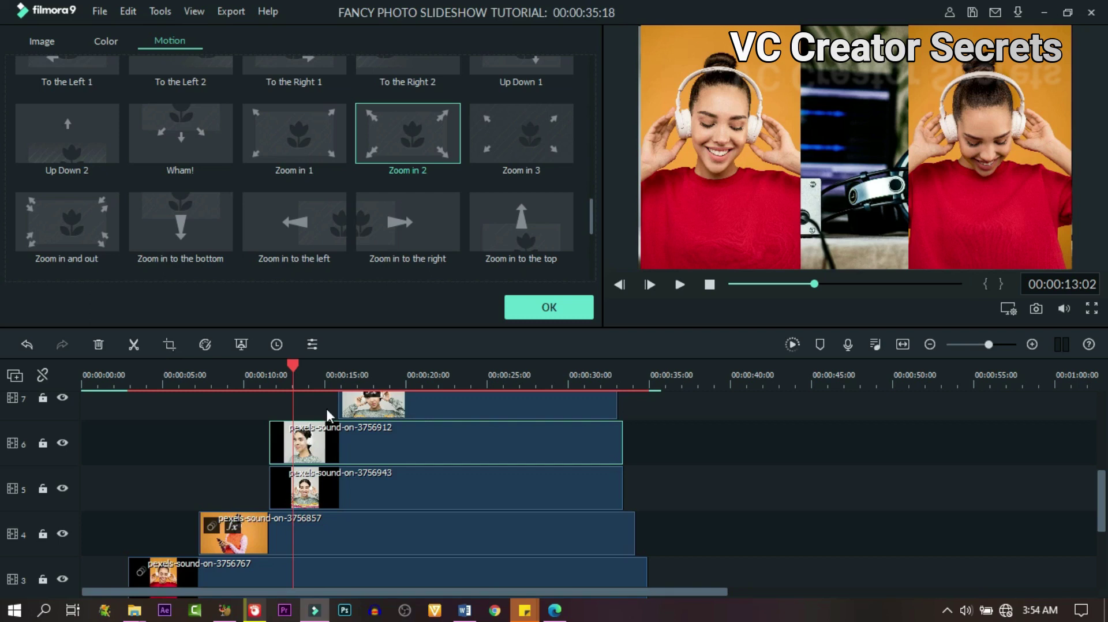
pyautogui.scroll(2, 325, 424)
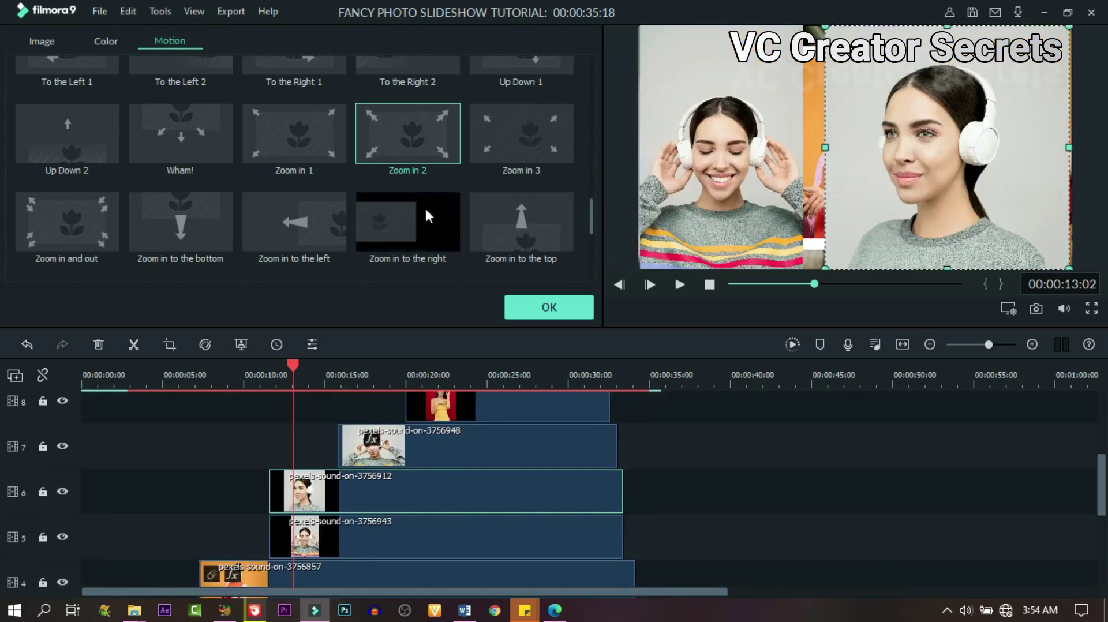
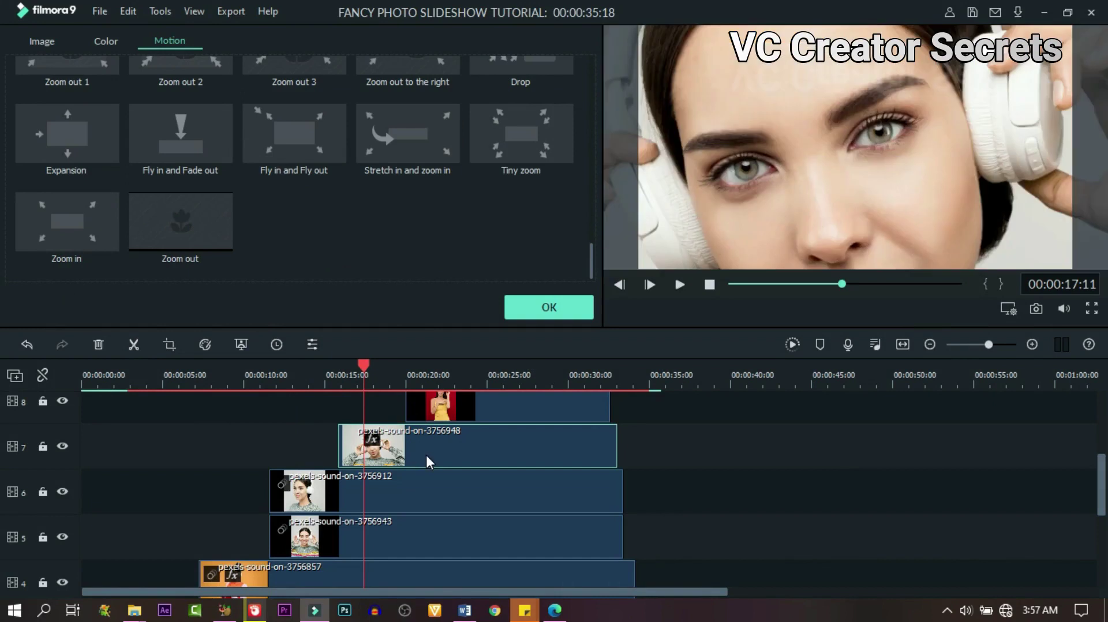
# - With the playhead at 00:00:21:22, apply the To the Right 1 motion to the track 10 clip and To the Left 1 to the track 8 clip
pyautogui.click(435, 387)
pyautogui.moveTo(450, 456); pyautogui.dragTo(476, 421)
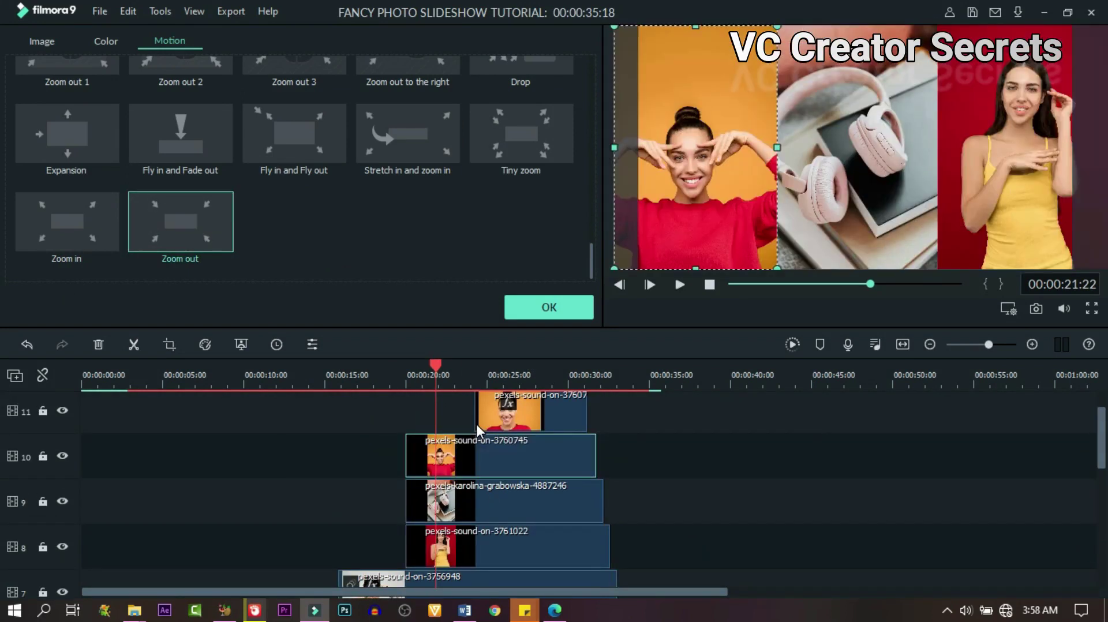
pyautogui.scroll(10, 300, 145)
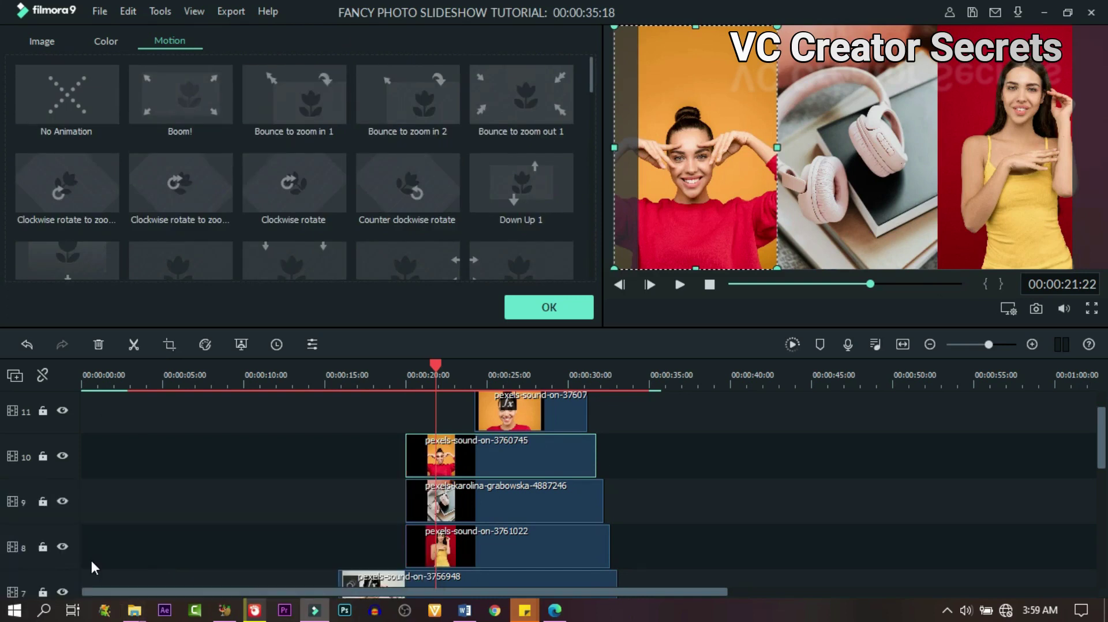
pyautogui.scroll(-5, 423, 113)
pyautogui.scroll(5, 358, 104)
pyautogui.scroll(-10, 442, 224)
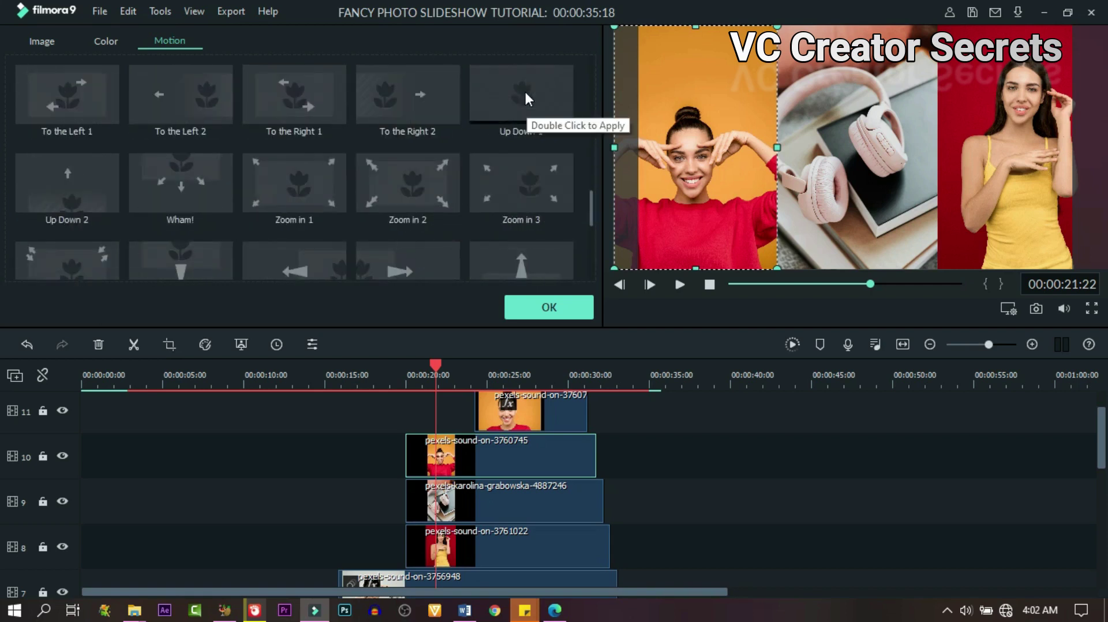
pyautogui.doubleClick(300, 93)
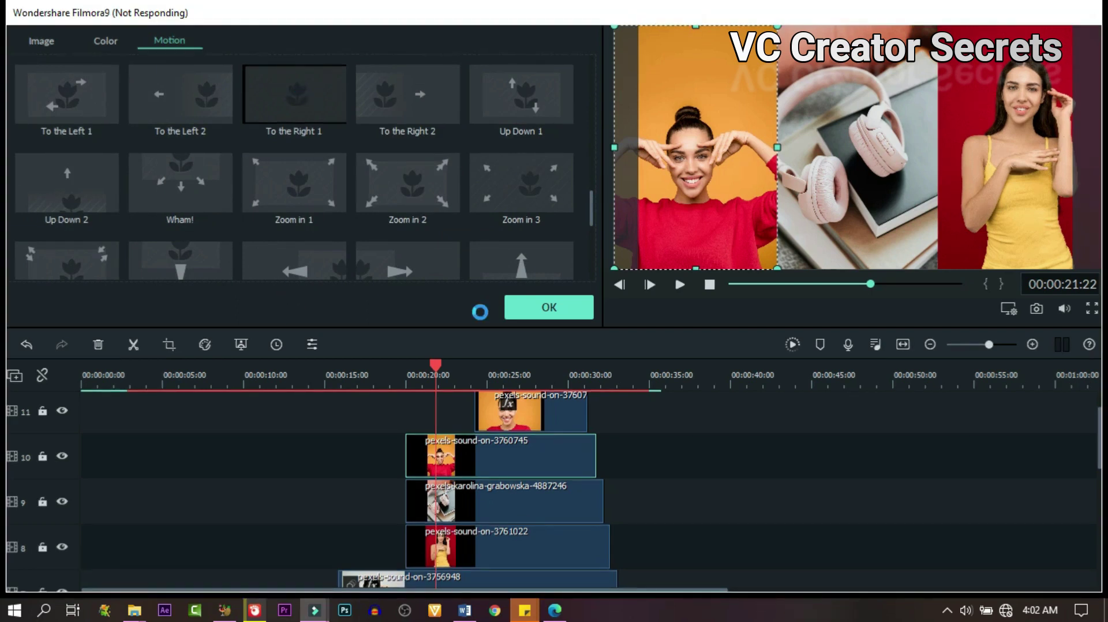
pyautogui.click(78, 96)
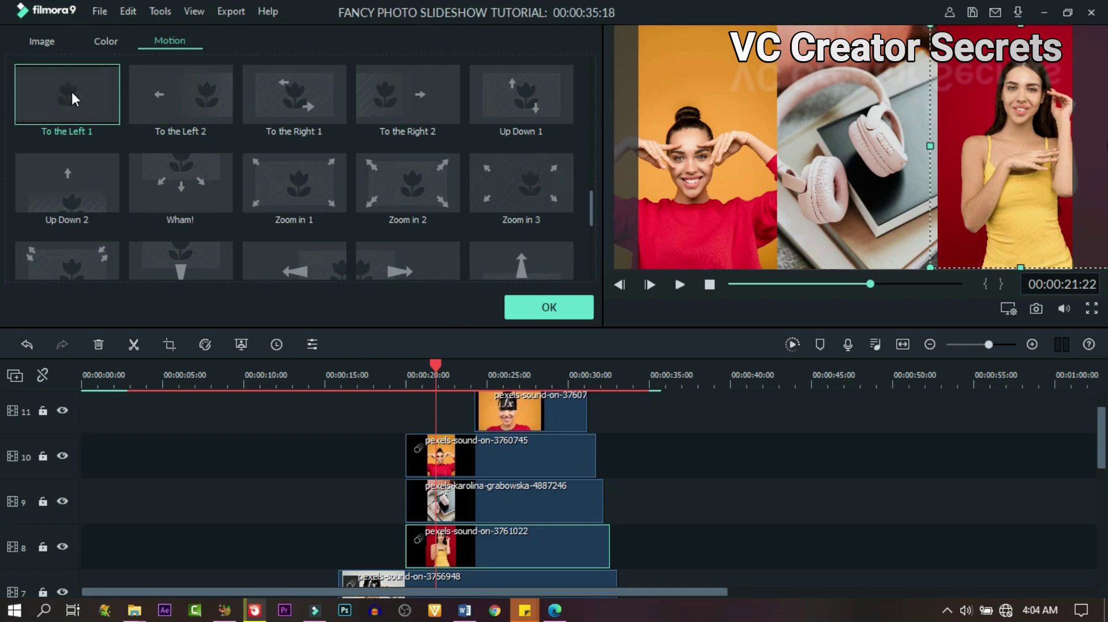
# - Apply the upward-arrow motion preset to the headphones clip on track 9 and the Zoom in motion to the track 11 clip
pyautogui.click(594, 501)
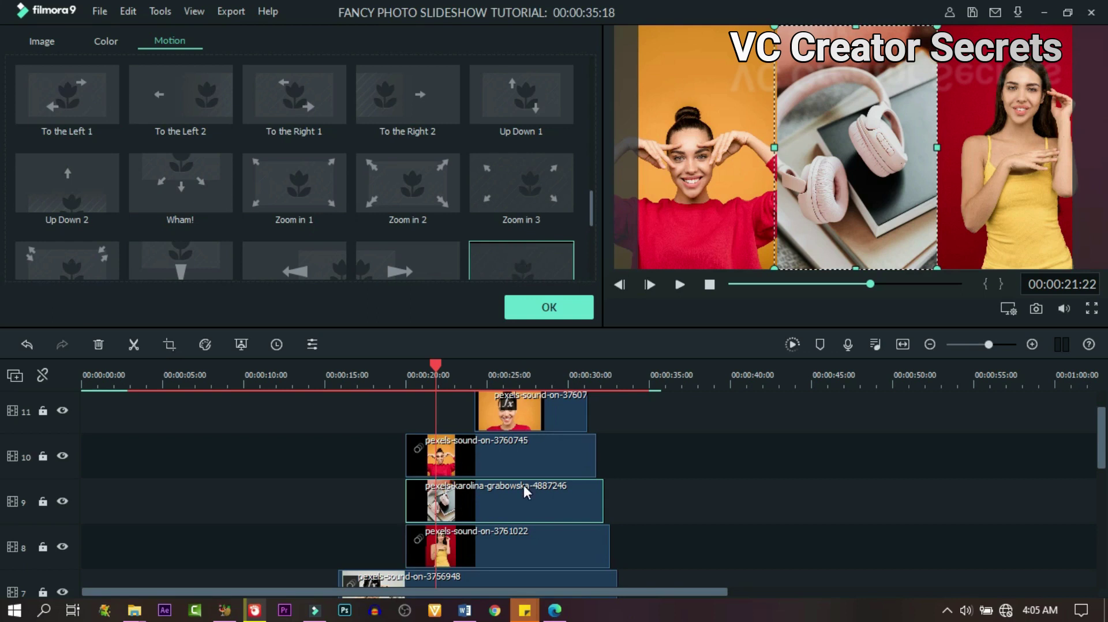
pyautogui.scroll(1, 622, 470)
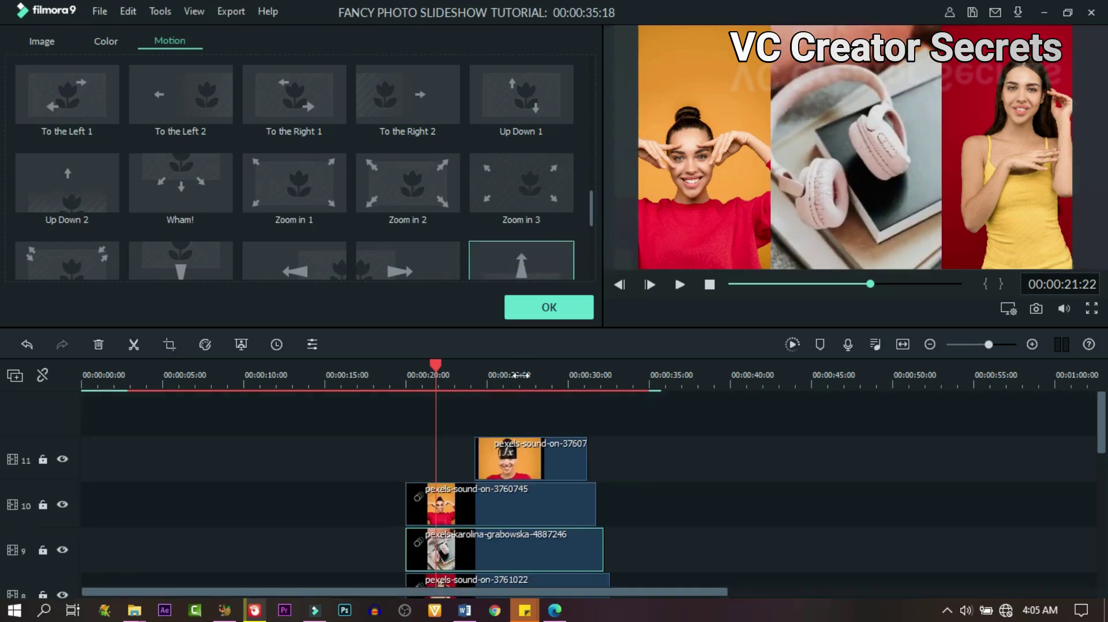
pyautogui.click(549, 462)
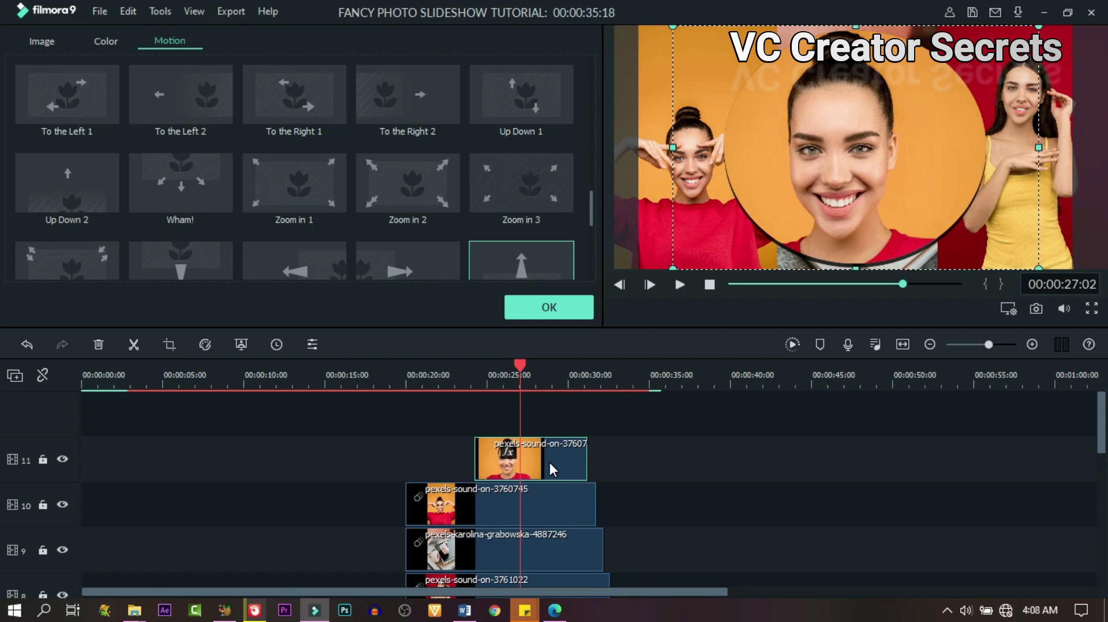
pyautogui.scroll(-5, 396, 218)
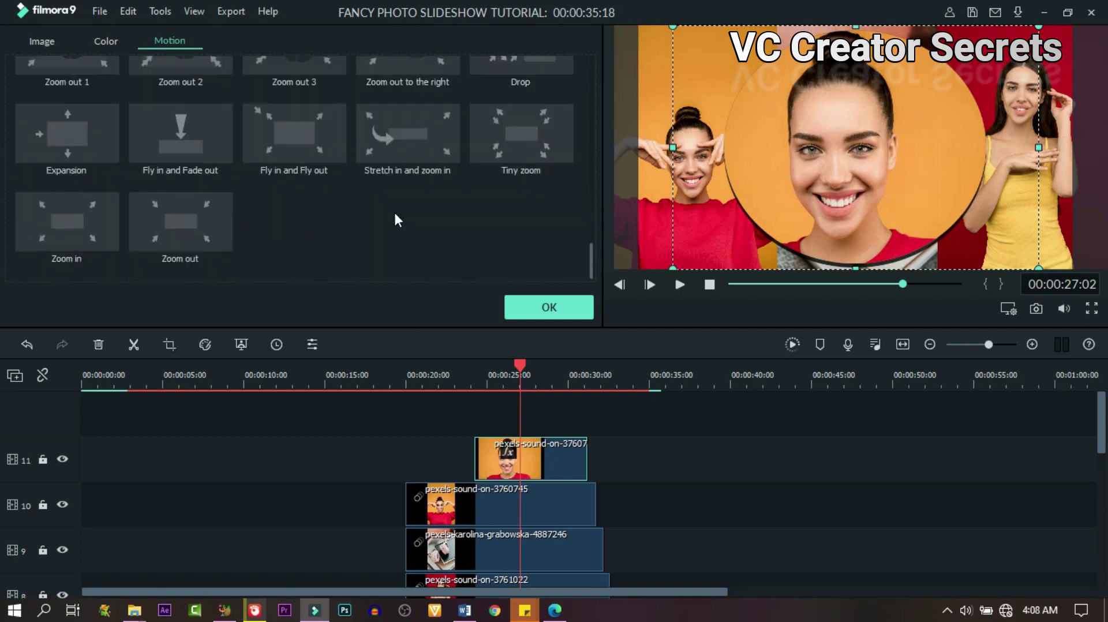
pyautogui.click(67, 216)
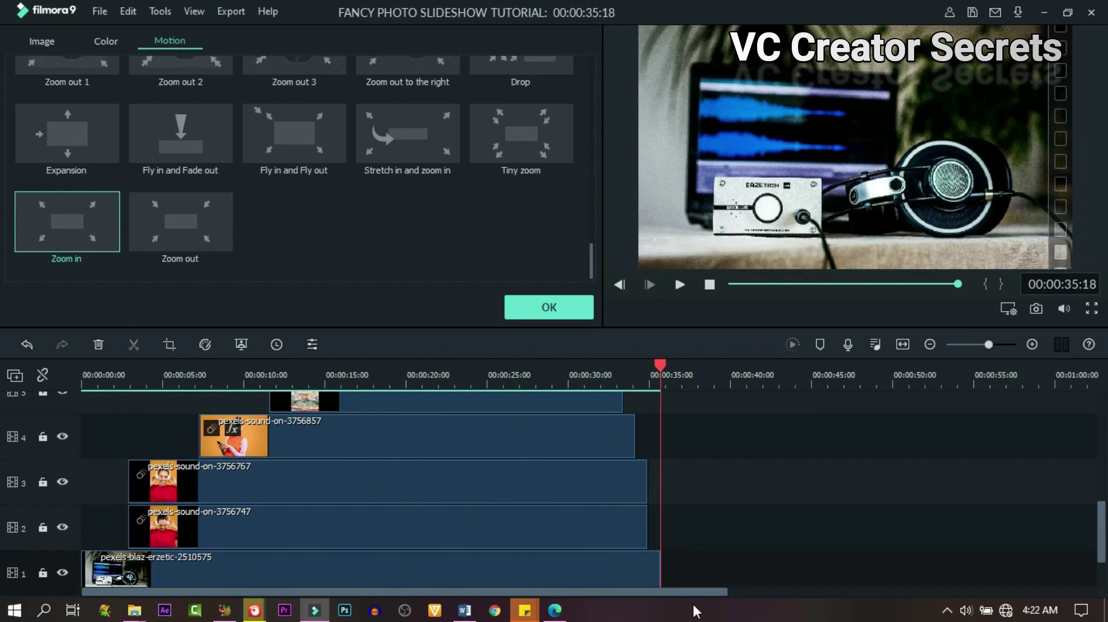
# - Add a Pan & Zoom to the track 1 background image with a 16:9 end frame of 3054 x 1718
pyautogui.scroll(-2, 702, 529)
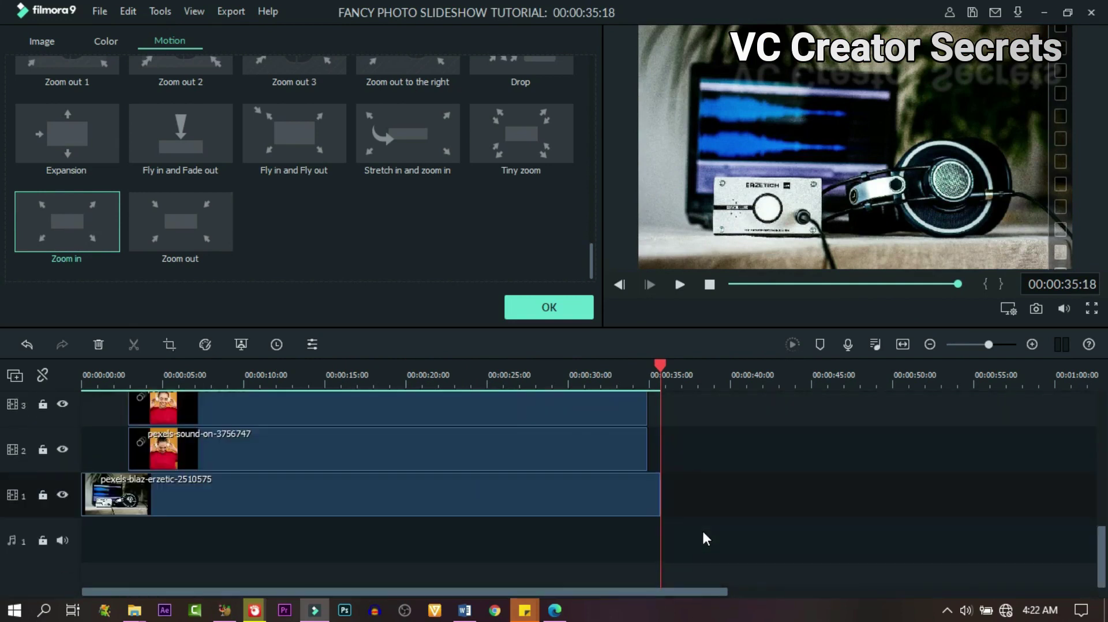
pyautogui.click(168, 344)
pyautogui.click(350, 57)
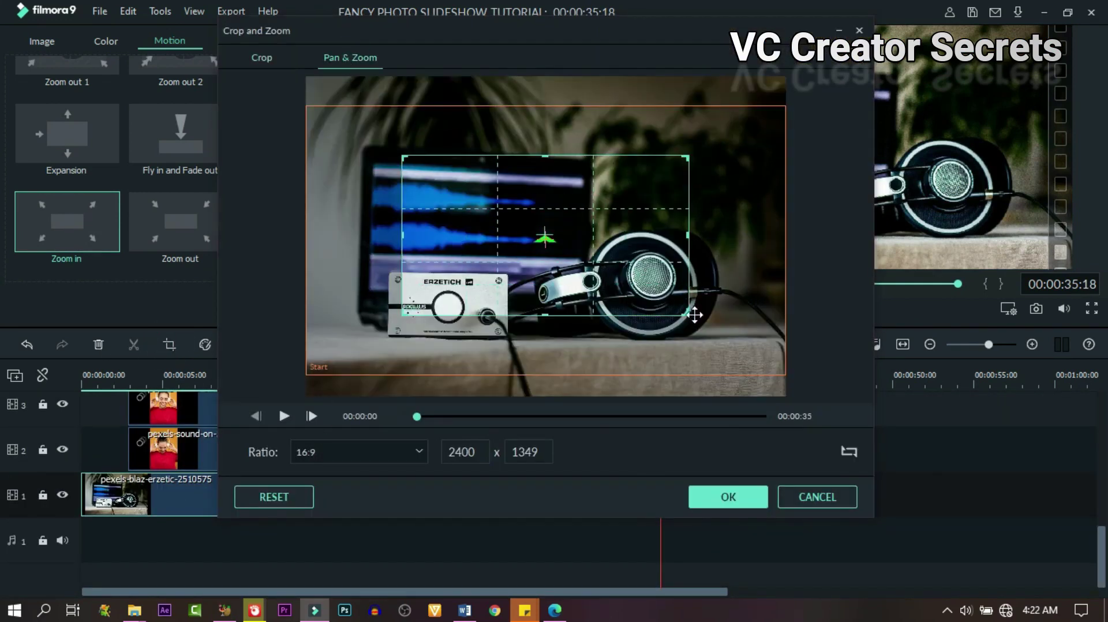
pyautogui.moveTo(643, 288); pyautogui.dragTo(729, 362)
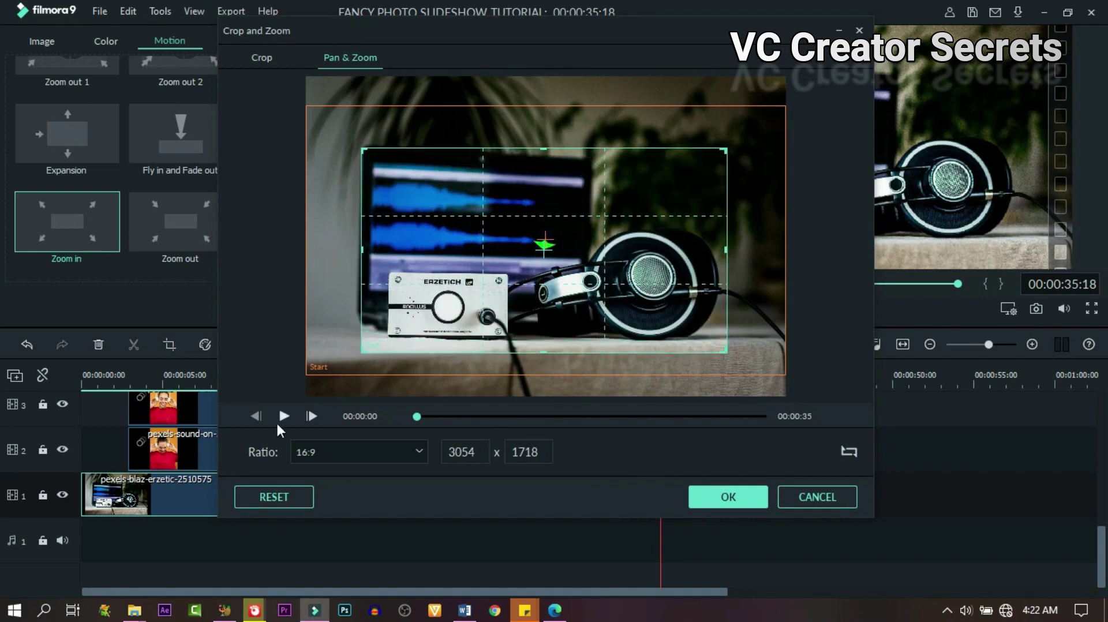
pyautogui.click(284, 416)
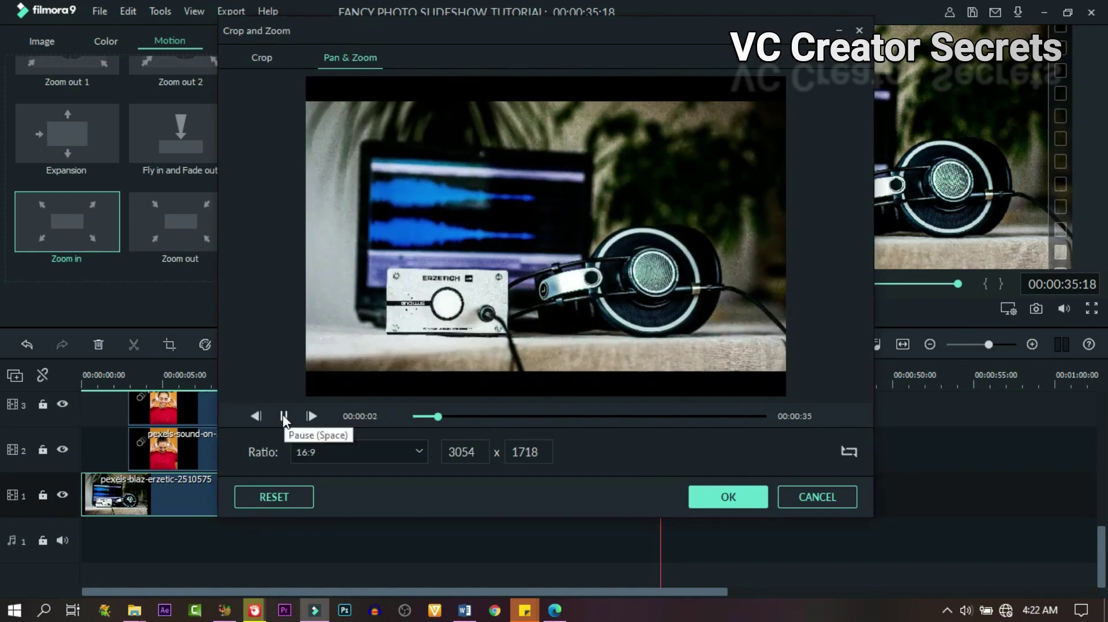
pyautogui.click(728, 496)
# - Split the track 1 background clip about 3 seconds in, just after the first two overlay photos start, and play back the slideshow
pyautogui.moveTo(659, 365); pyautogui.dragTo(135, 367)
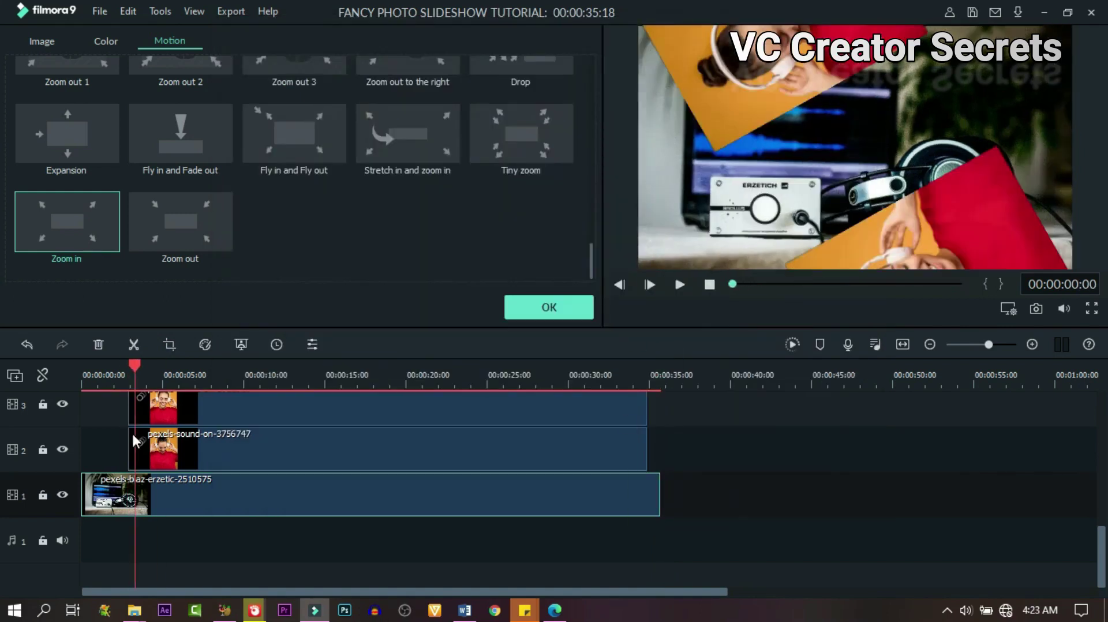
pyautogui.scroll(5, 537, 490)
pyautogui.scroll(-5, 540, 491)
pyautogui.click(133, 363)
pyautogui.press('space')
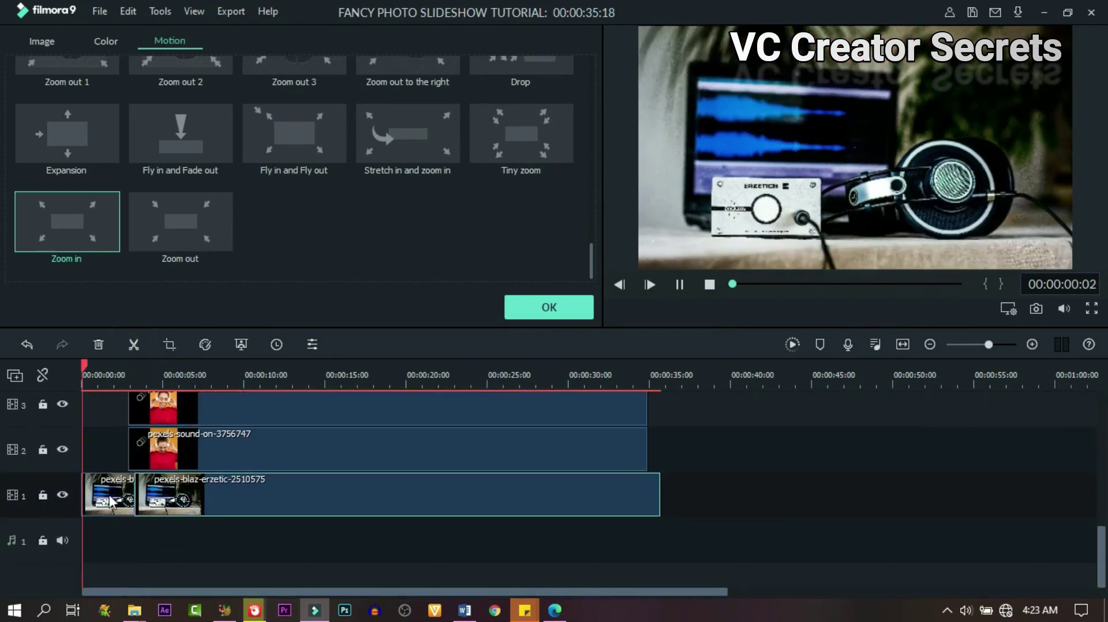
pyautogui.click(267, 540)
pyautogui.scroll(5, 281, 546)
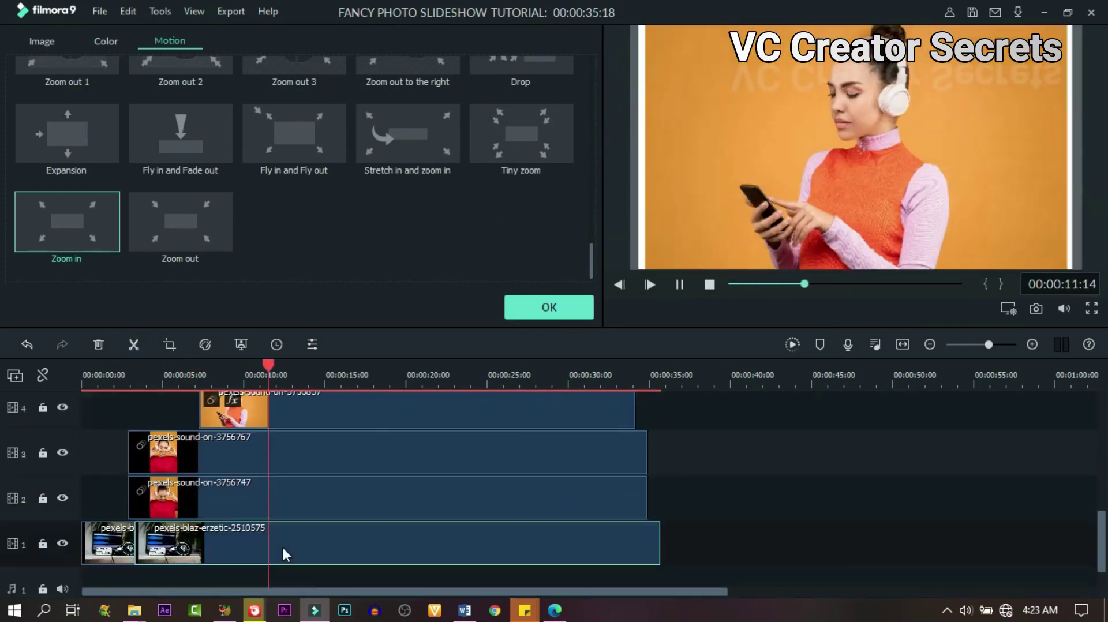
pyautogui.click(548, 307)
# - Search My Music for AIR and place the mixkit-air-woosh-1489 sound at the start of audio track 1
pyautogui.scroll(-4, 542, 398)
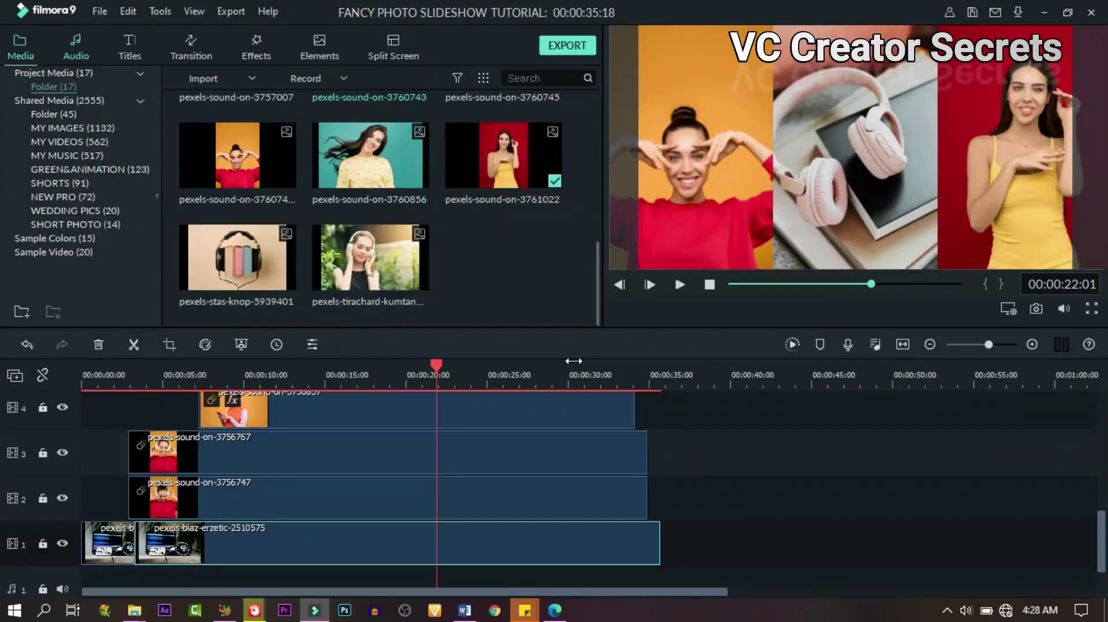
pyautogui.hotkey('alt', '2')
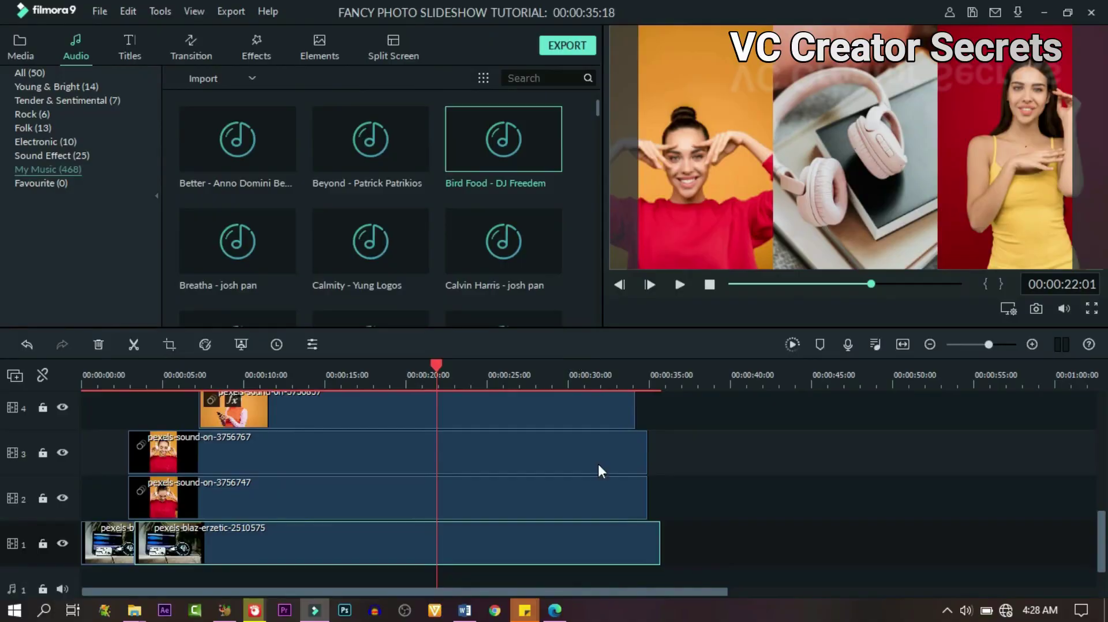
pyautogui.click(536, 170)
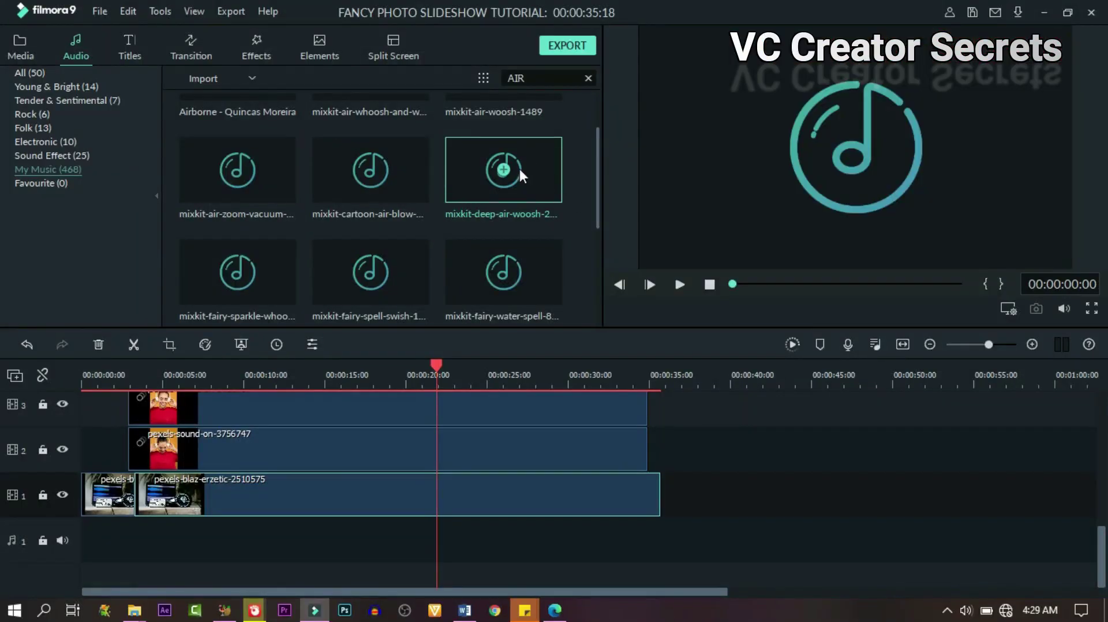
pyautogui.scroll(-2, 545, 168)
pyautogui.scroll(3, 545, 151)
pyautogui.click(545, 133)
pyautogui.moveTo(545, 132); pyautogui.dragTo(381, 431)
# - Place the woosh sound on audio track 1 at 00:00:02:18 and where the track 4, track 5 and track 7 photos begin
pyautogui.moveTo(437, 363); pyautogui.dragTo(124, 365)
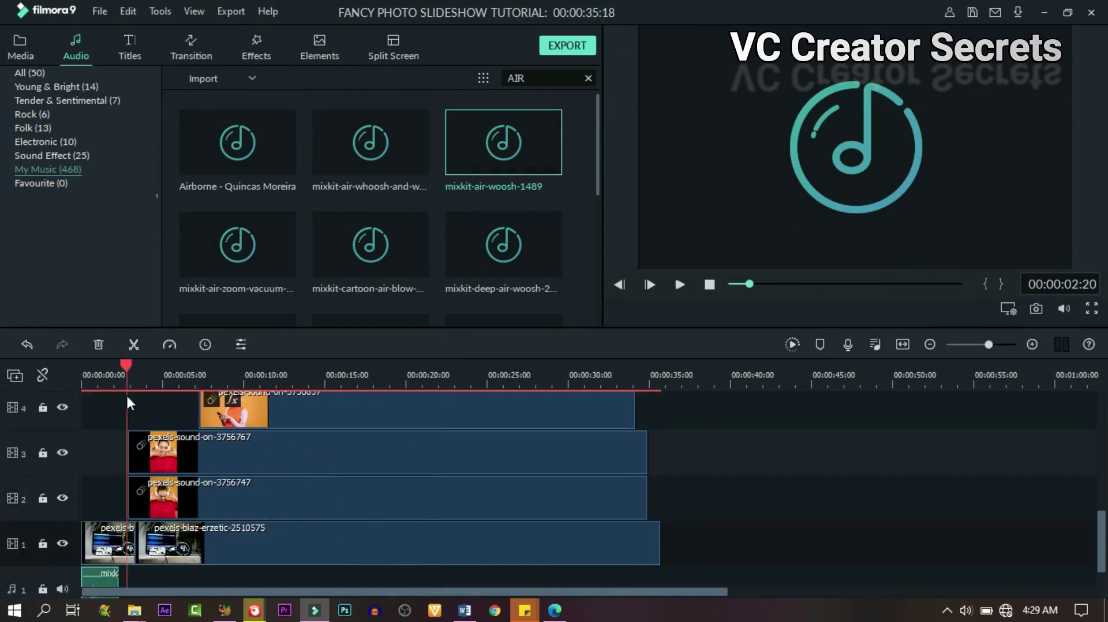
pyautogui.click(198, 364)
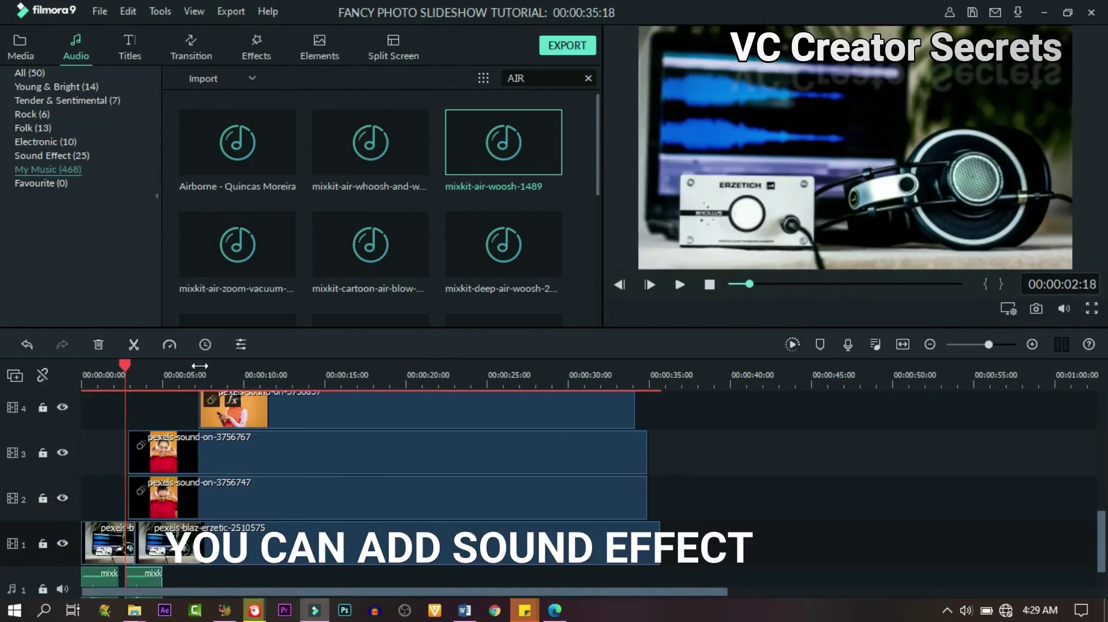
pyautogui.scroll(-1, 200, 366)
pyautogui.scroll(4, 277, 517)
pyautogui.moveTo(261, 364); pyautogui.dragTo(269, 364)
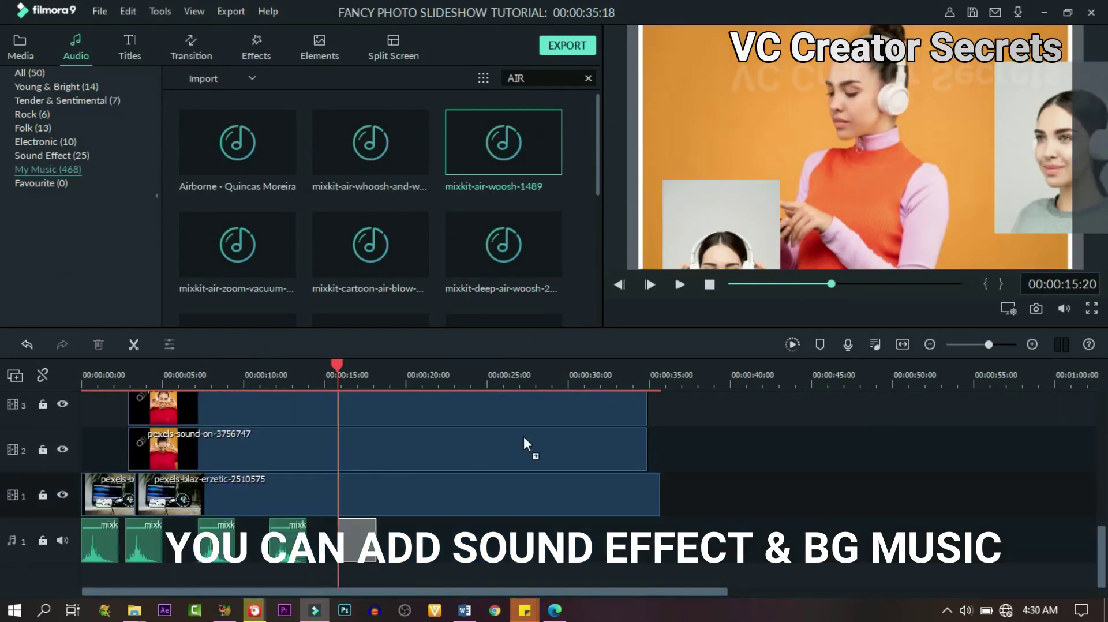
# - Place another mixkit-air-woosh-1489 sound on audio track 1 at 00:00:20:01, where the photos on tracks 8 to 10 begin
pyautogui.scroll(5, 525, 448)
pyautogui.click(404, 373)
pyautogui.moveTo(406, 373); pyautogui.dragTo(407, 372)
pyautogui.scroll(-5, 534, 500)
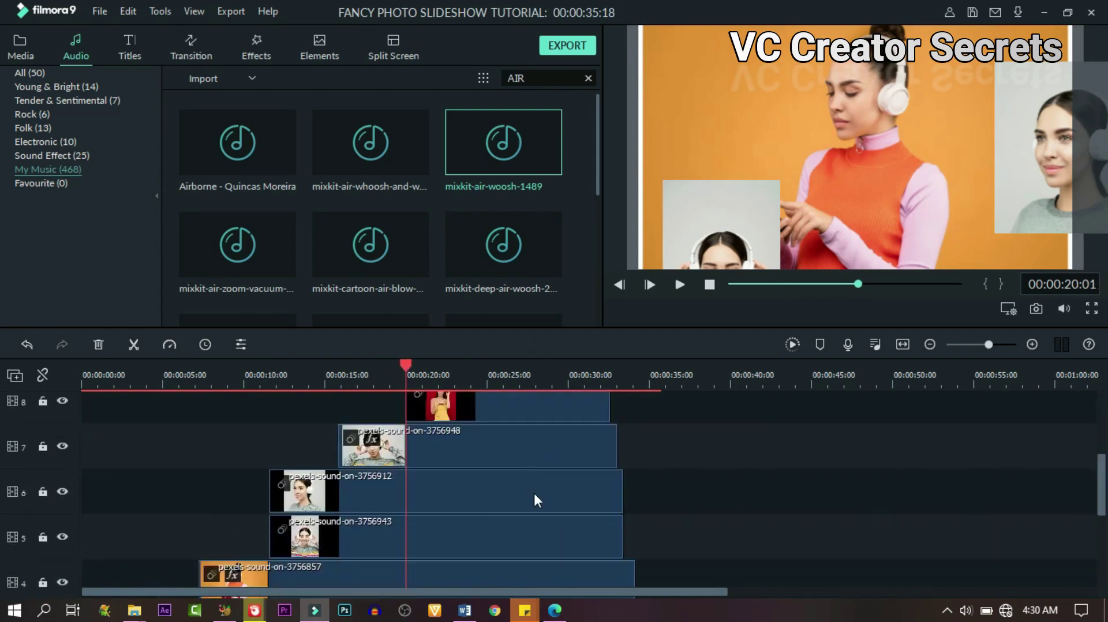
pyautogui.moveTo(503, 142); pyautogui.dragTo(404, 525)
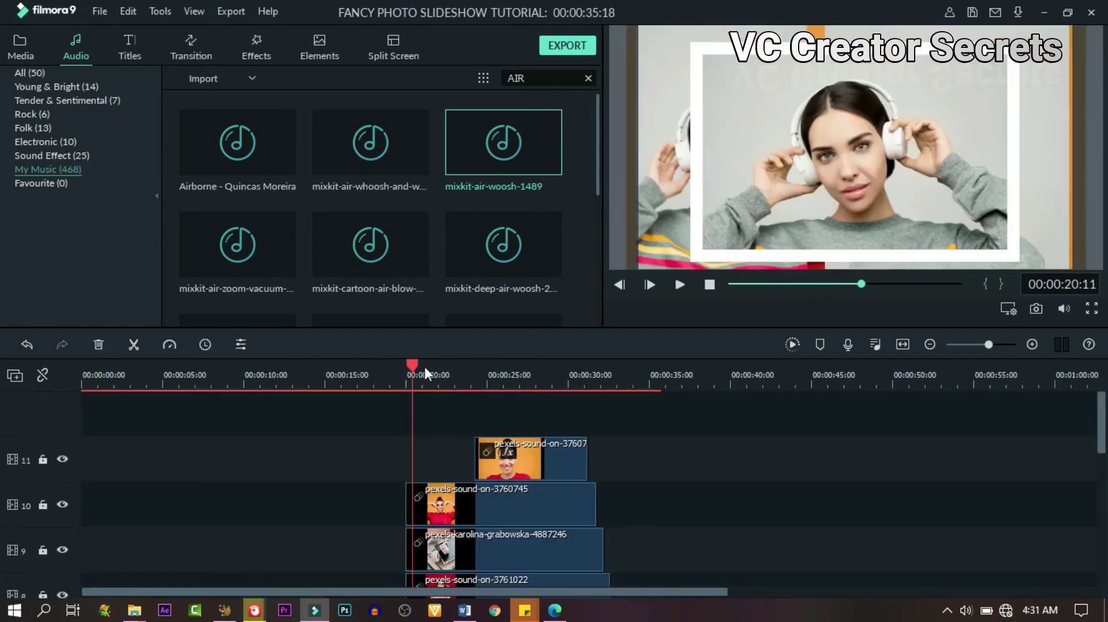
# - Add the woosh sound at 00:00:24:07, where the track 11 photo begins, and another copy ending together with the track 1 clip
pyautogui.click(475, 377)
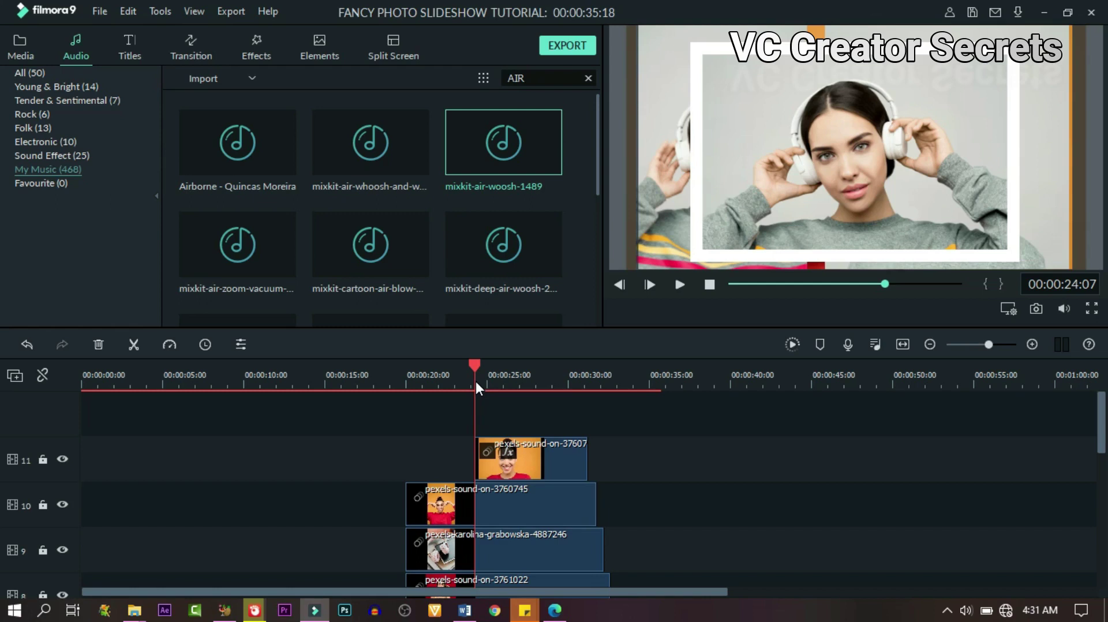
pyautogui.scroll(-5, 649, 508)
pyautogui.moveTo(408, 526); pyautogui.dragTo(481, 527)
pyautogui.scroll(5, 622, 514)
pyautogui.scroll(-5, 619, 505)
pyautogui.hotkey('ctrl', 'v')
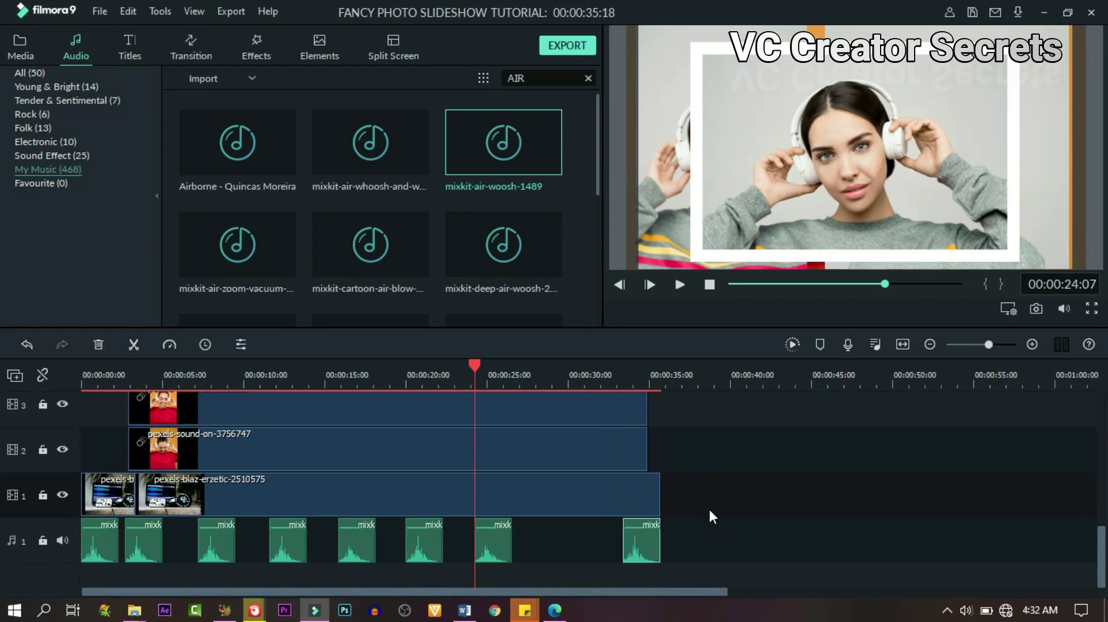
# - Open the audio settings of the last woosh sound on audio track 1 and save the project
pyautogui.doubleClick(642, 542)
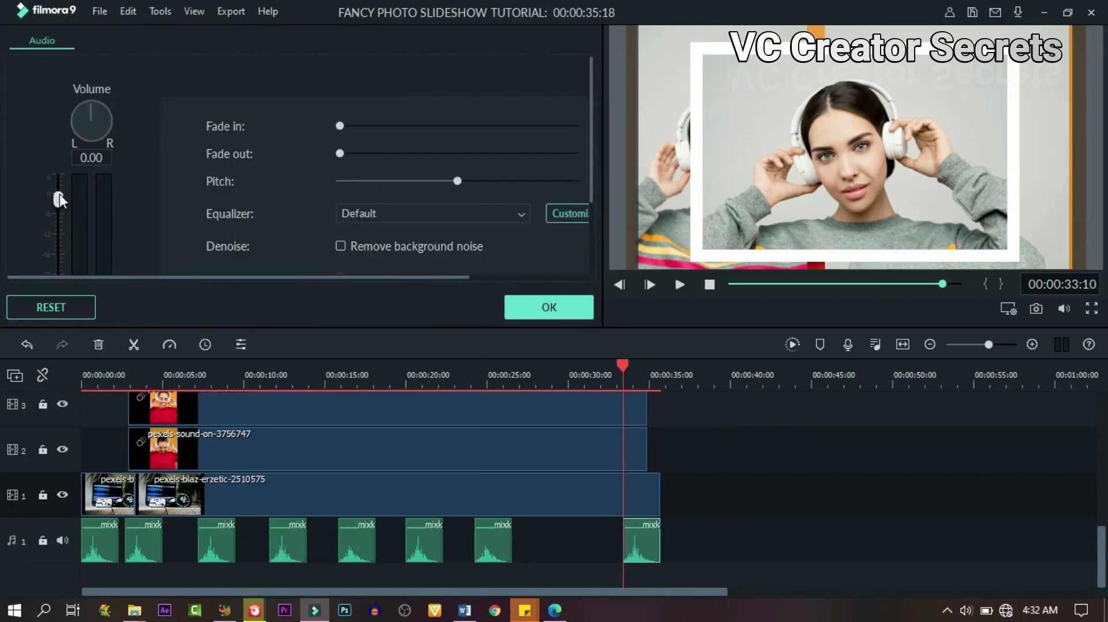
pyautogui.hotkey('ctrl', 's')
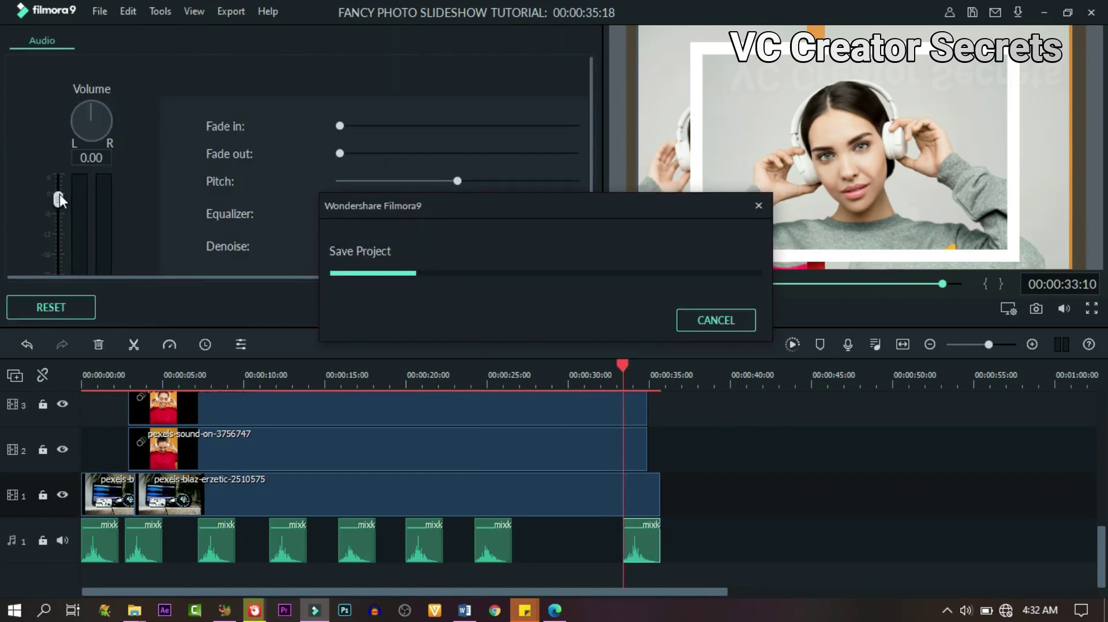